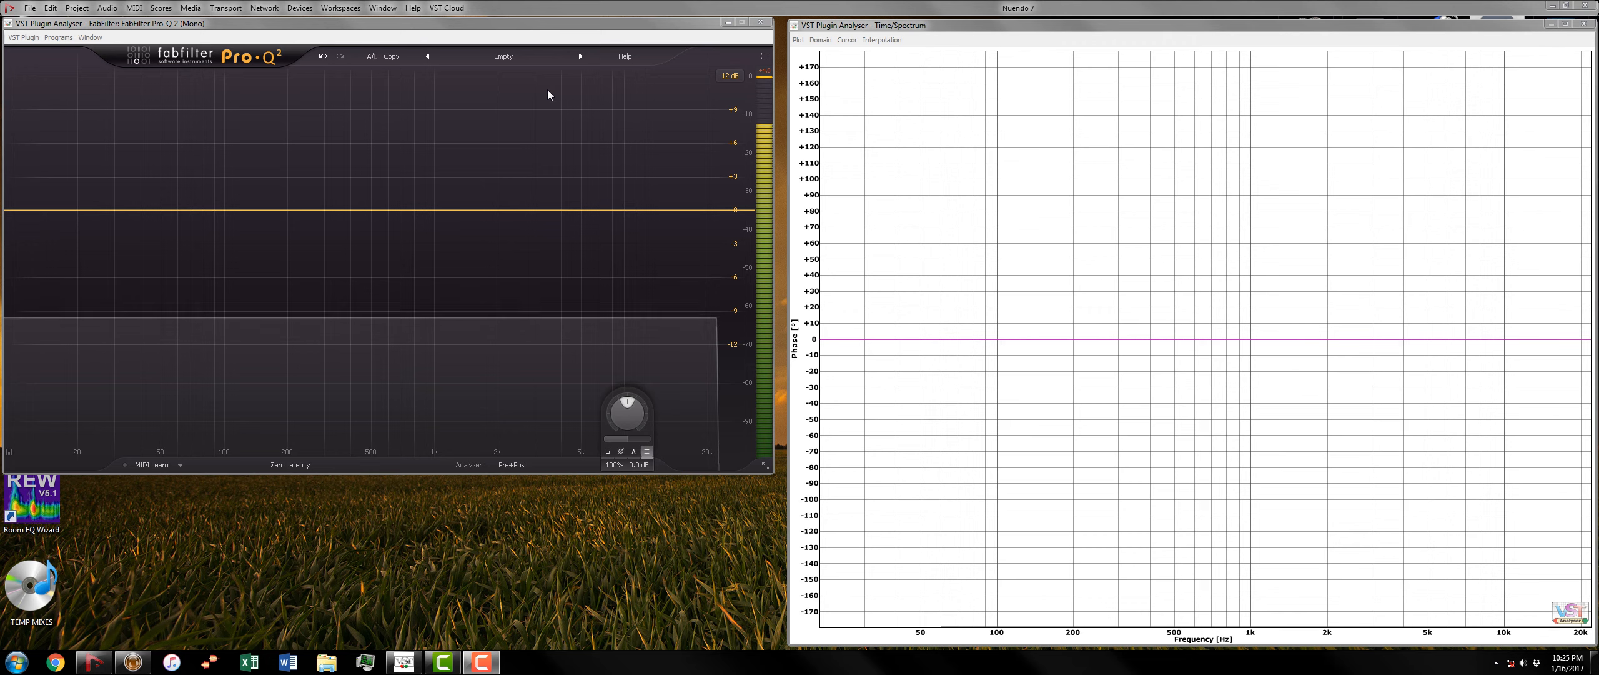
# Step: Load the Low Shelf + High Shelf preset and identify its two bands at 600 Hz
pyautogui.click(508, 62)
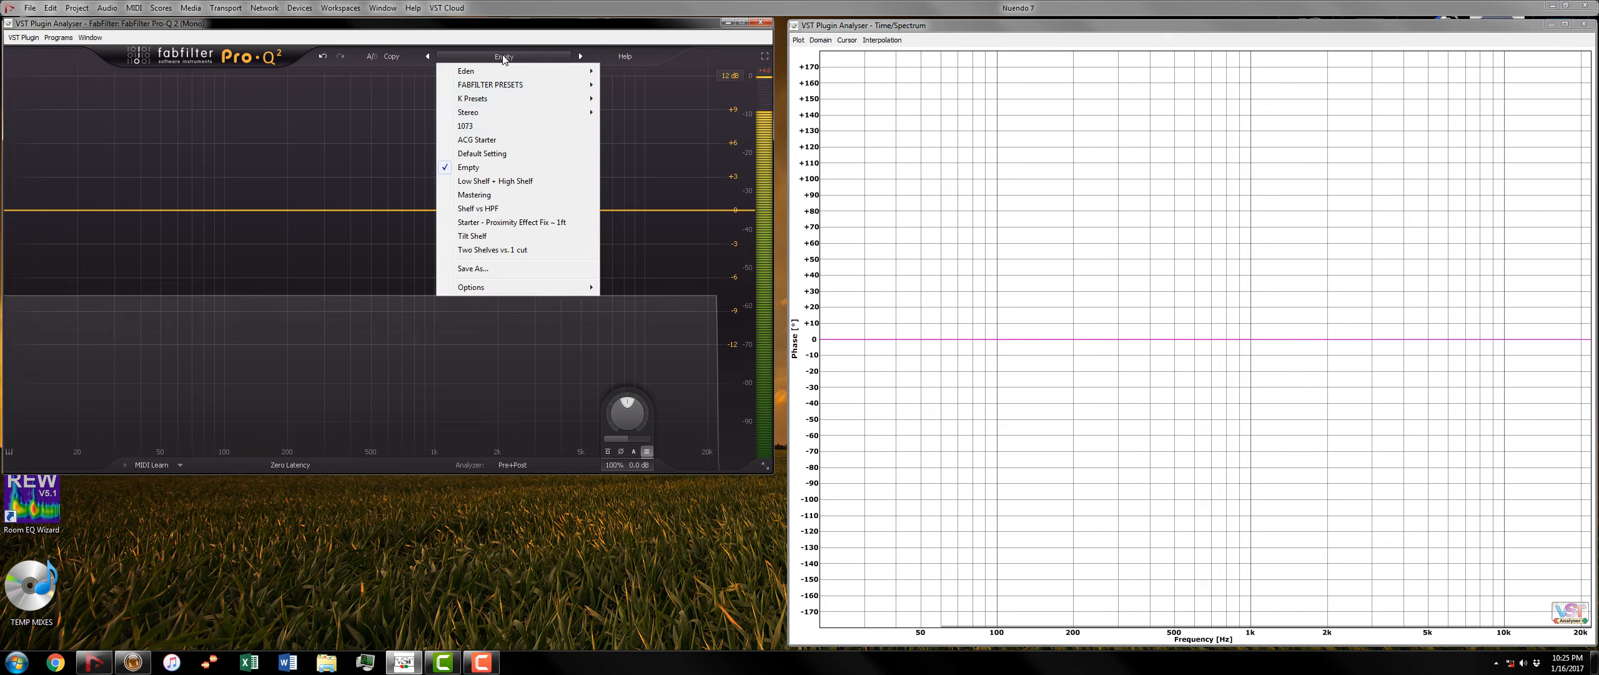
pyautogui.click(519, 185)
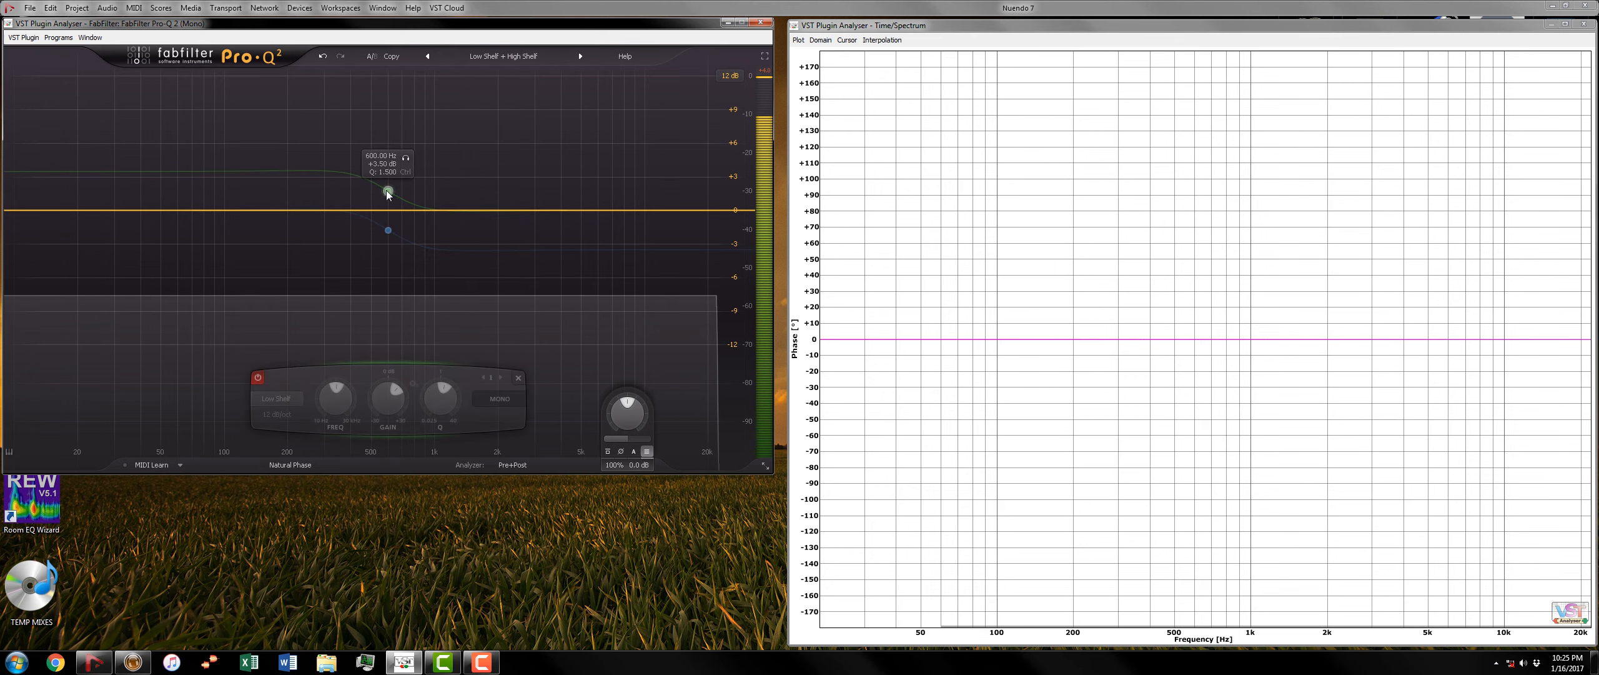
pyautogui.moveTo(387, 230)
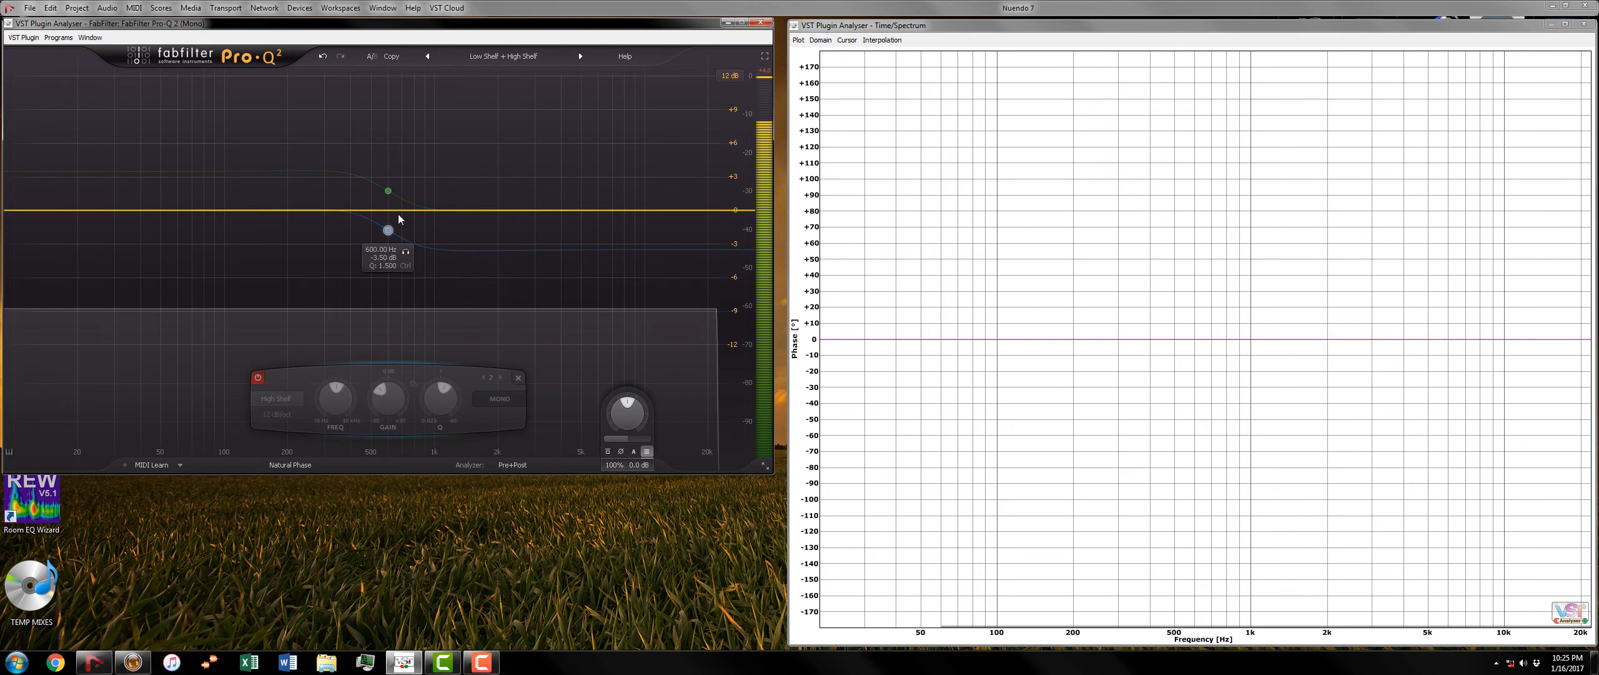
# Step: Compare the phase response of the low shelf and the high shelf by enabling each band on its own
pyautogui.moveTo(388, 192)
pyautogui.click(388, 189)
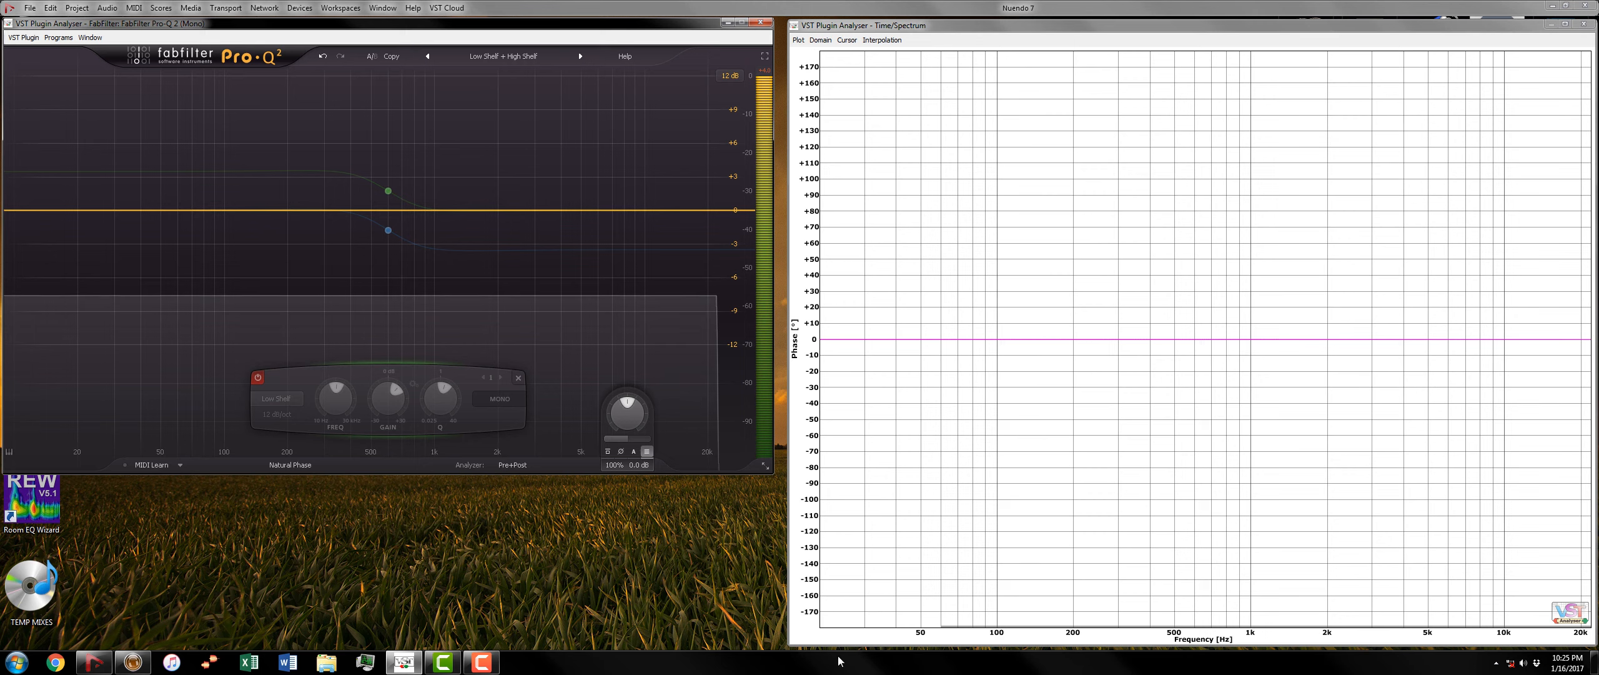
pyautogui.moveTo(390, 194)
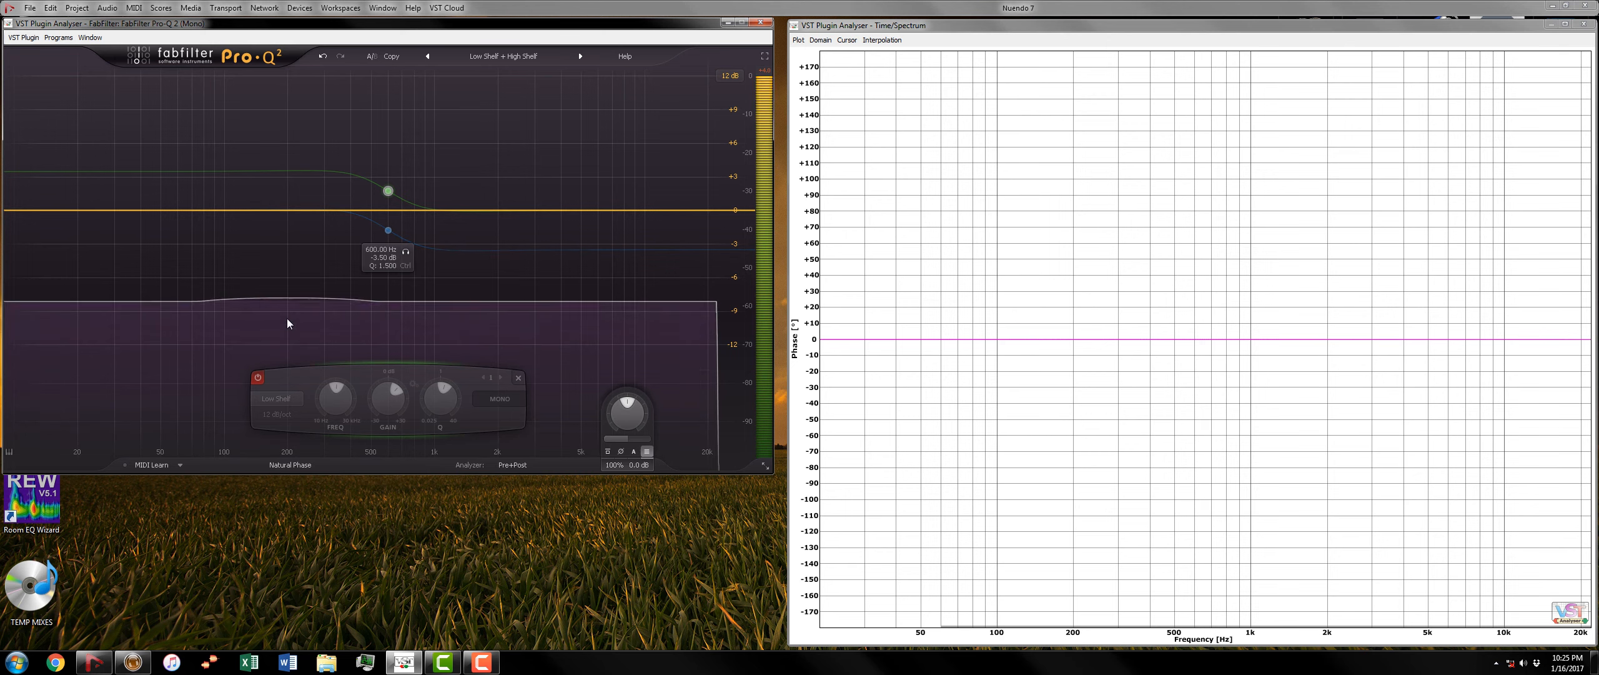
pyautogui.click(257, 377)
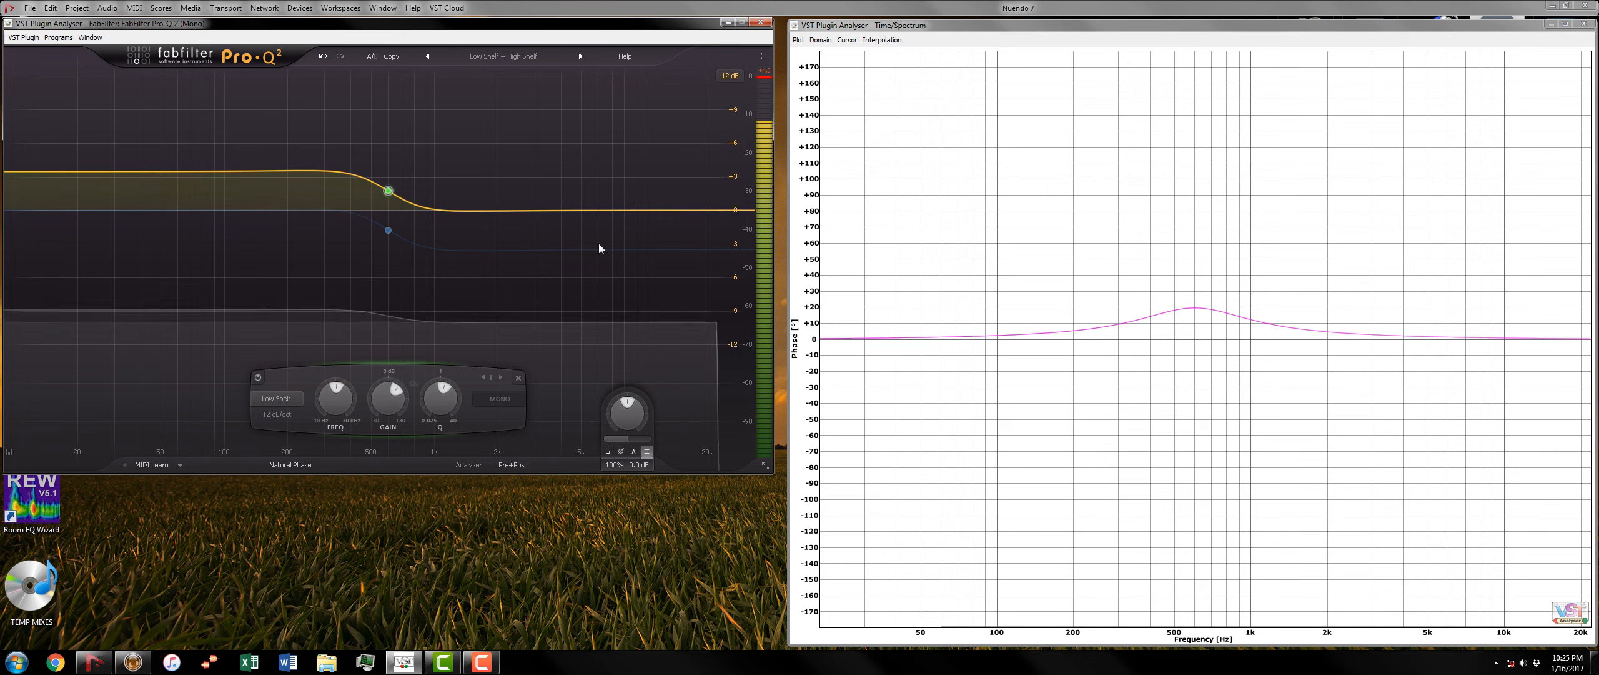
pyautogui.click(257, 377)
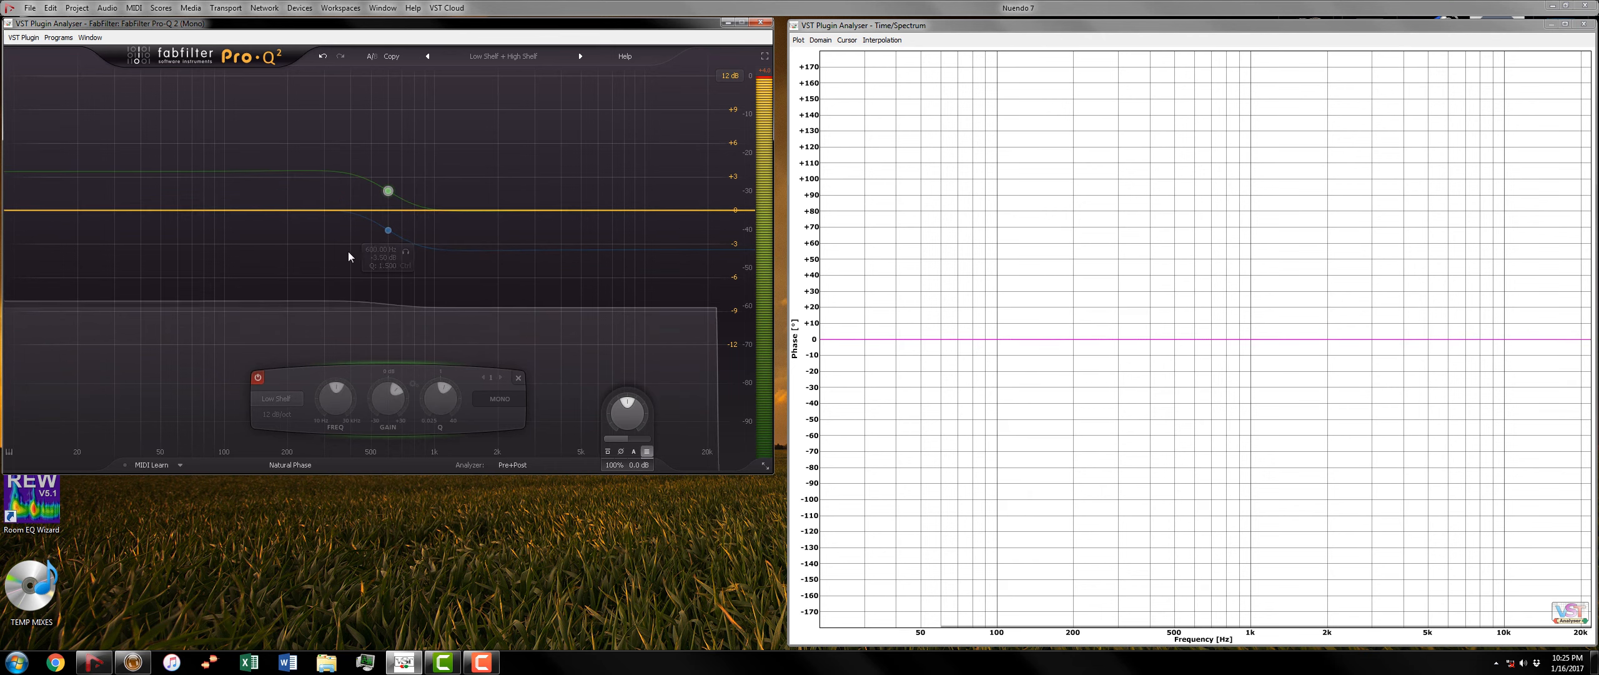
pyautogui.doubleClick(388, 230)
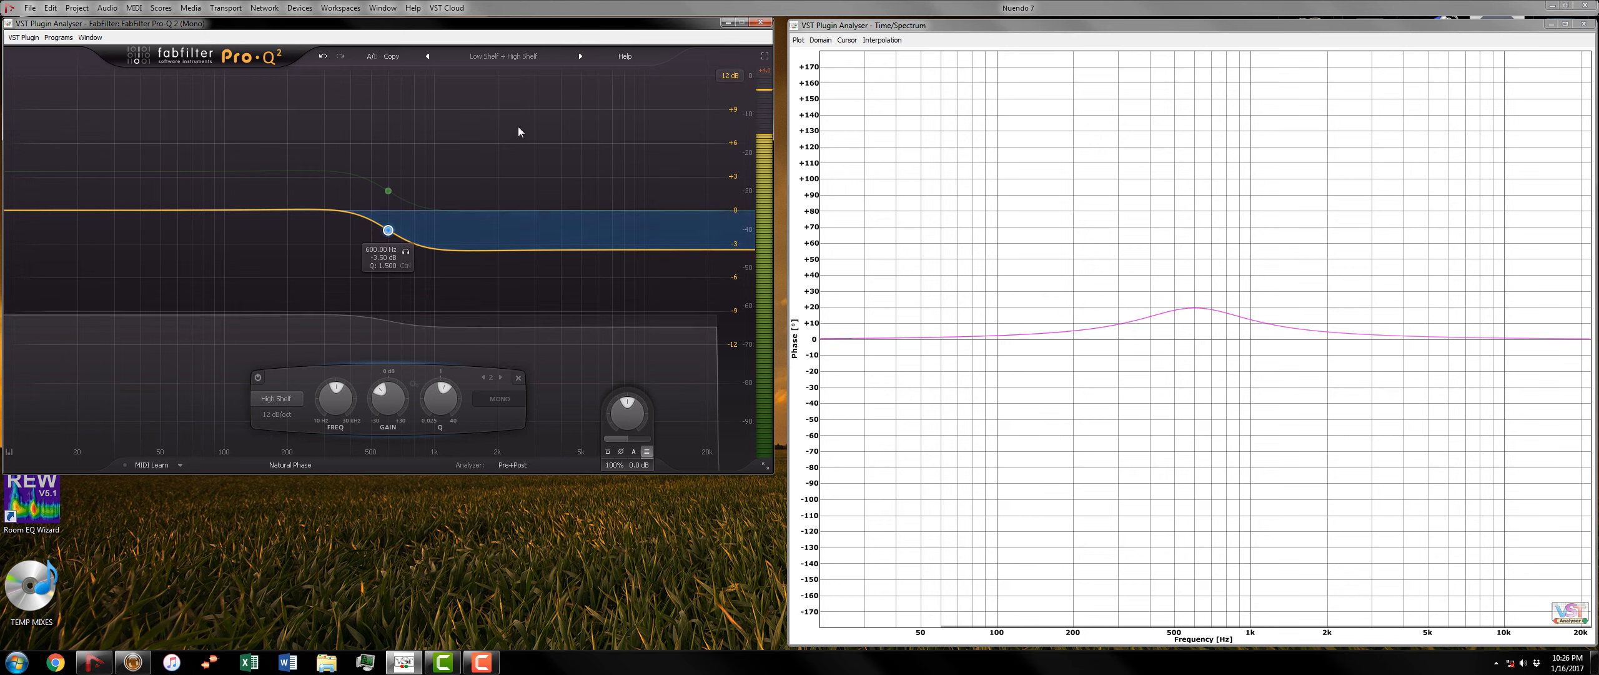
# Step: Load the Shelf vs HPF preset and briefly enable its low cut band to view the phase response
pyautogui.click(530, 56)
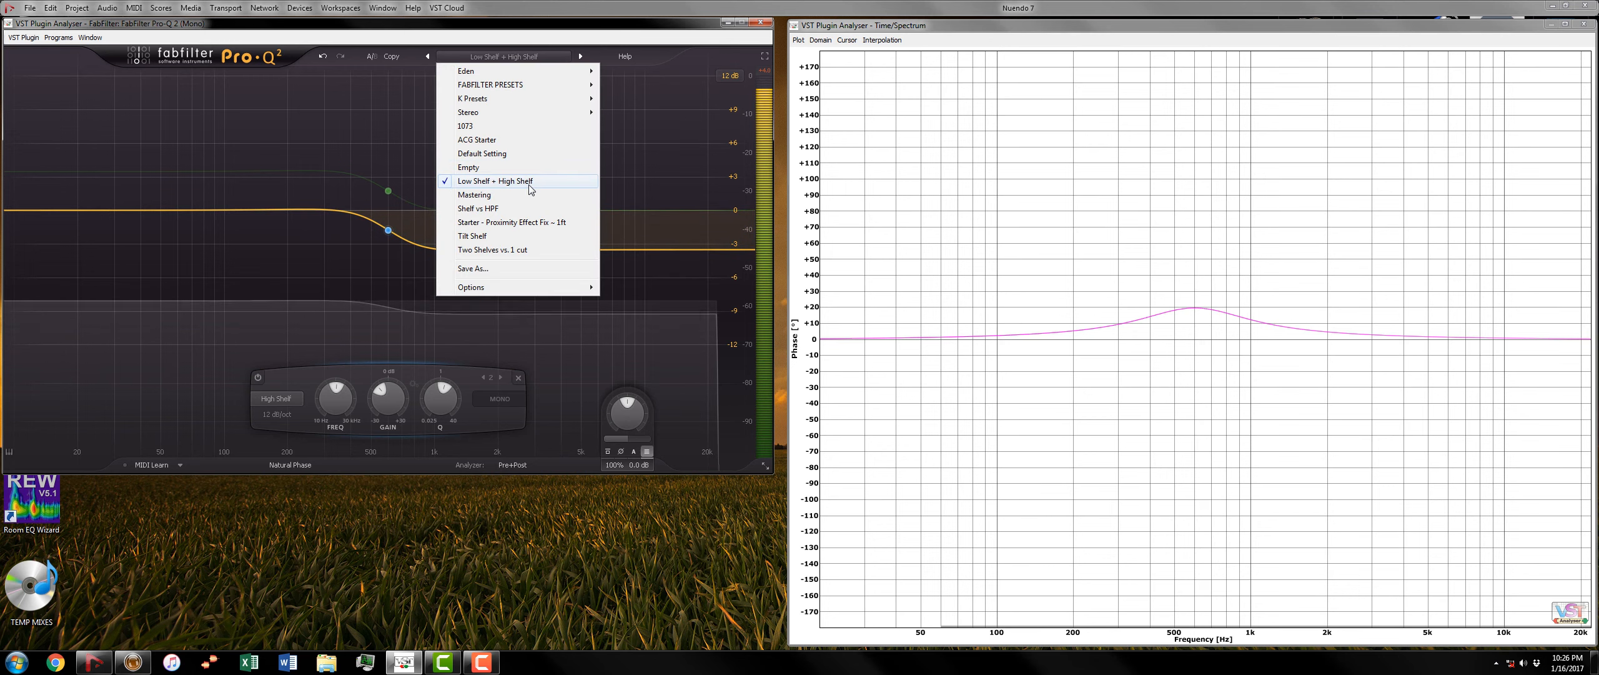
pyautogui.click(526, 208)
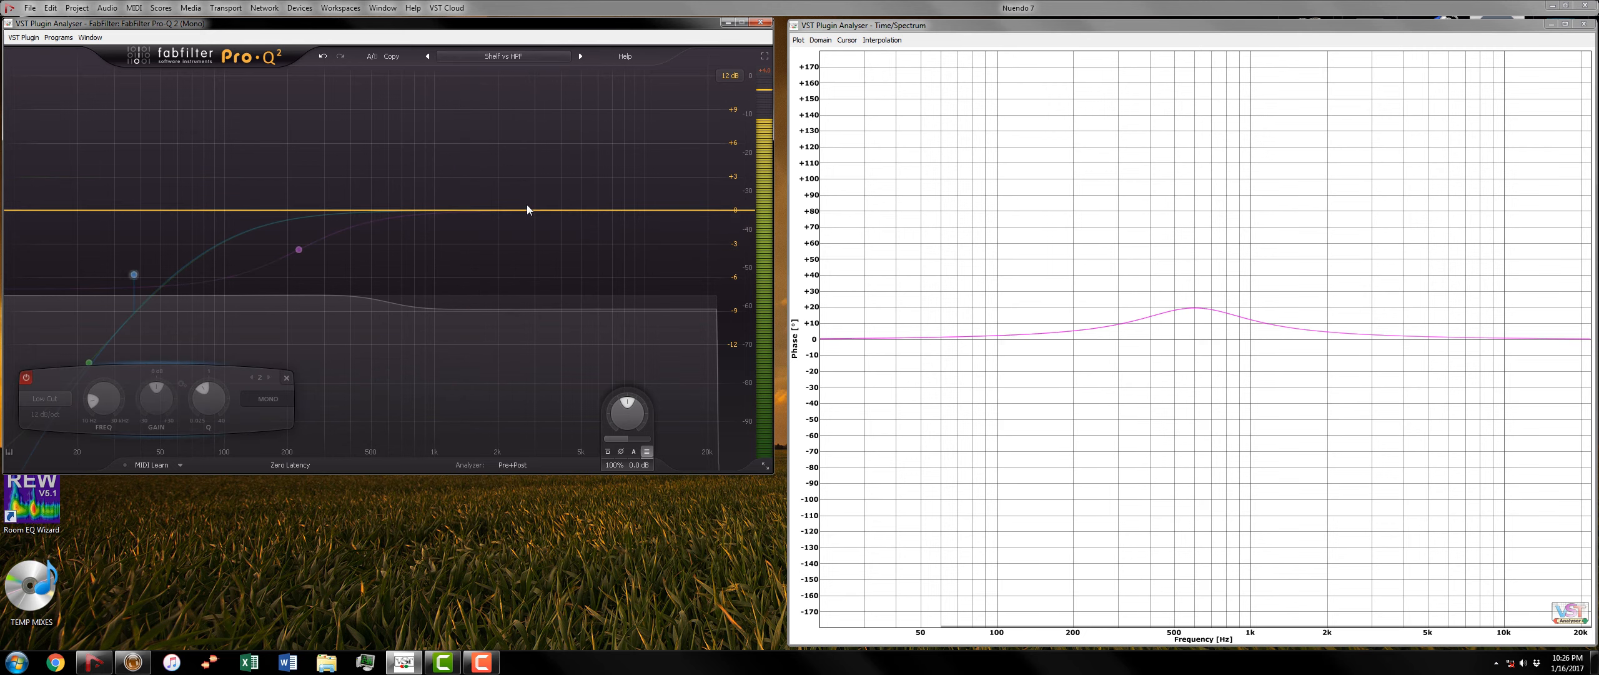
pyautogui.click(26, 376)
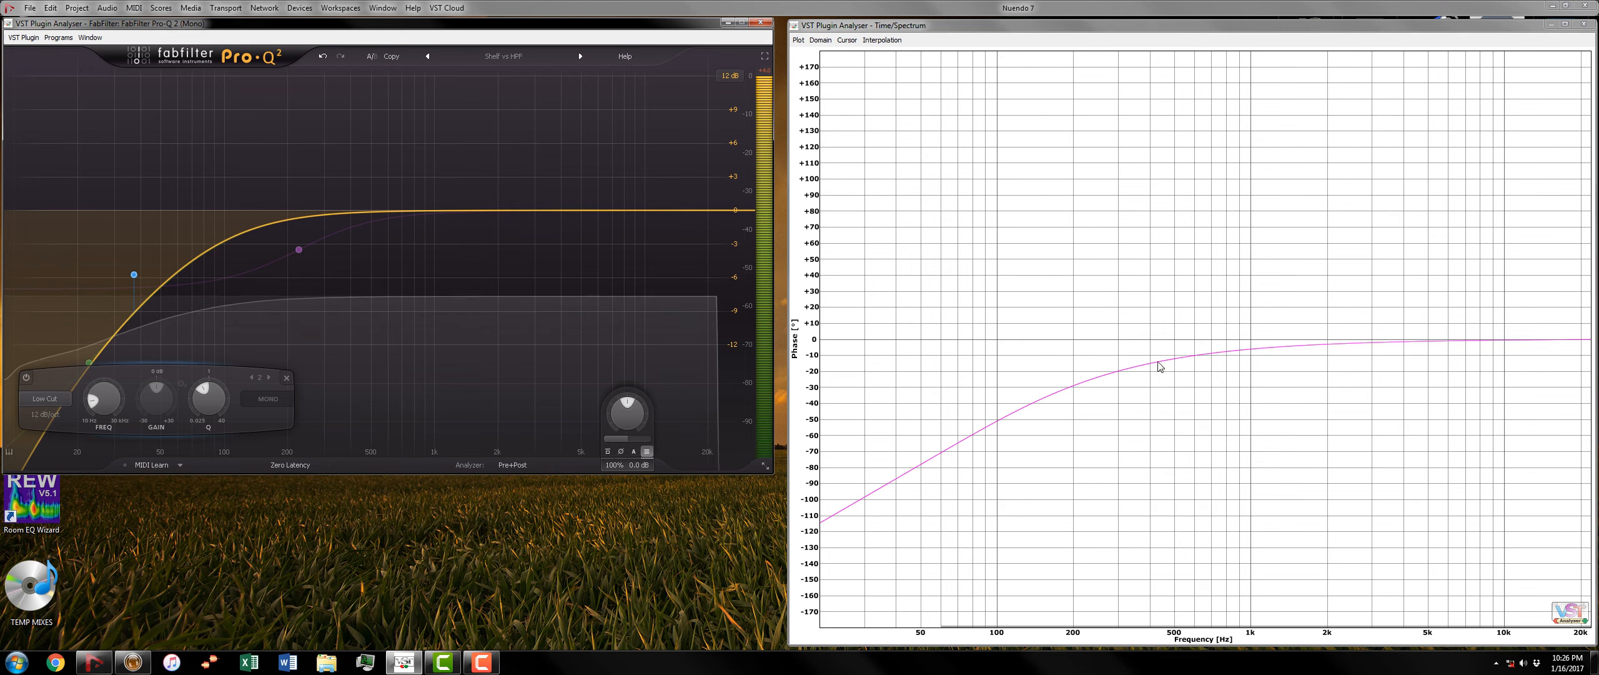
pyautogui.click(26, 378)
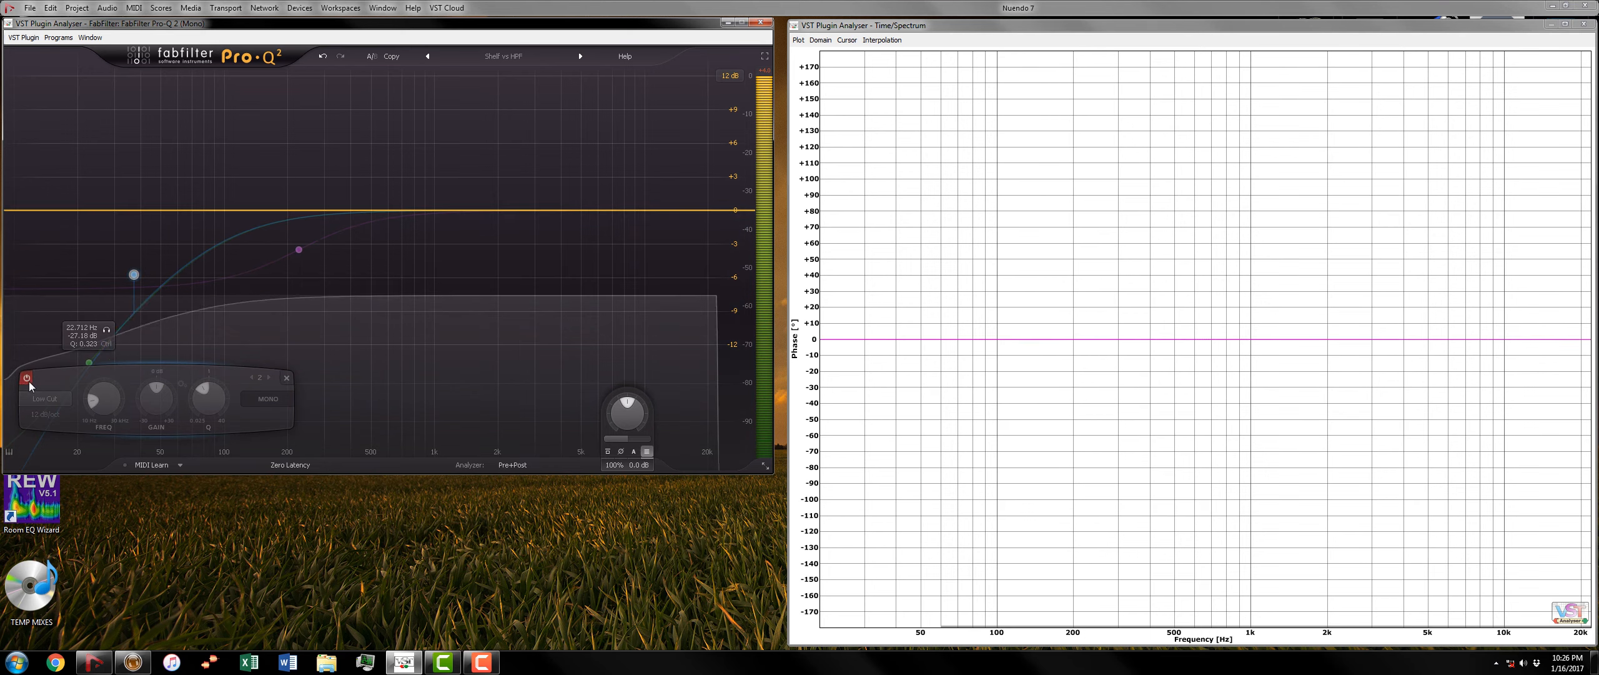
# Step: Examine the purple low shelf's phase response on its own, and switch back to the low cut band alone
pyautogui.moveTo(300, 253)
pyautogui.click(169, 377)
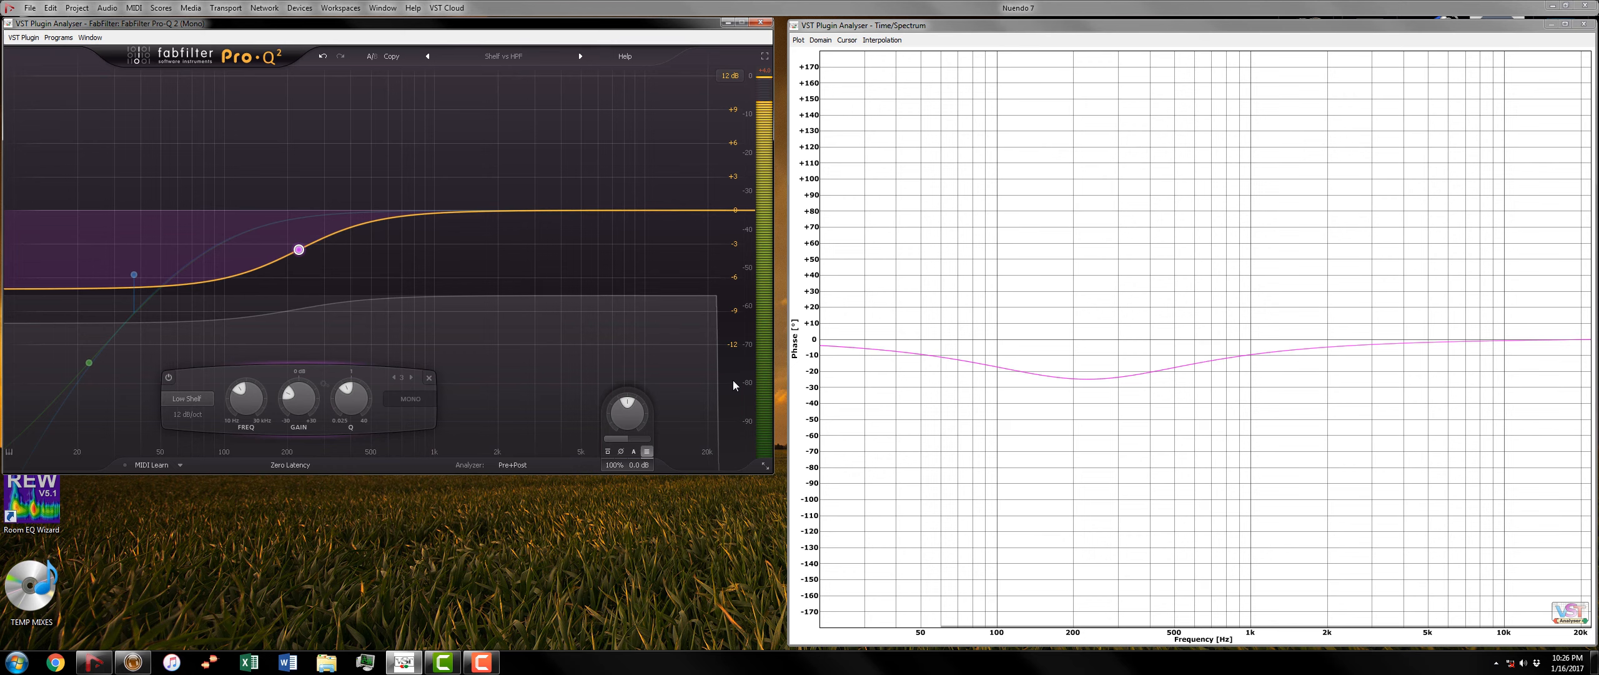
pyautogui.click(167, 378)
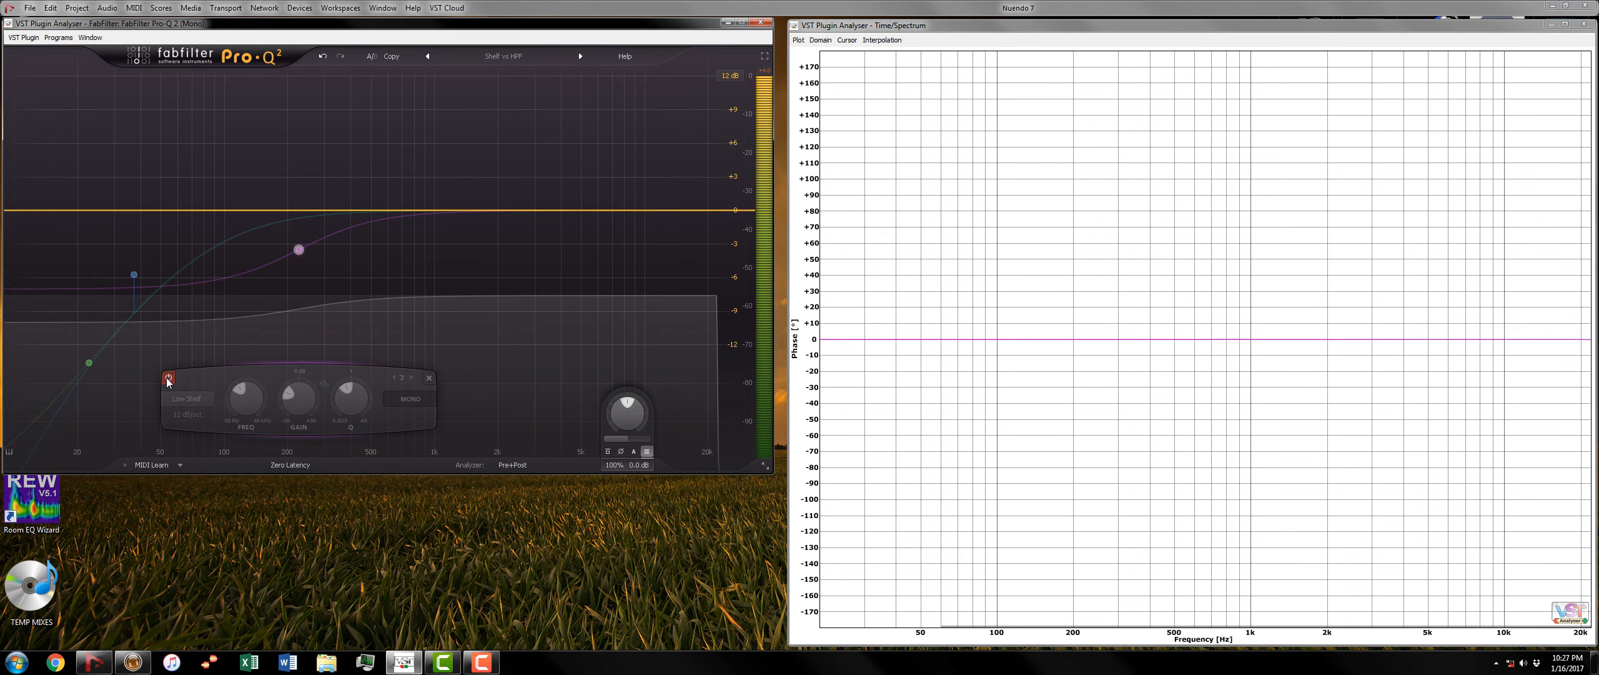
pyautogui.click(132, 280)
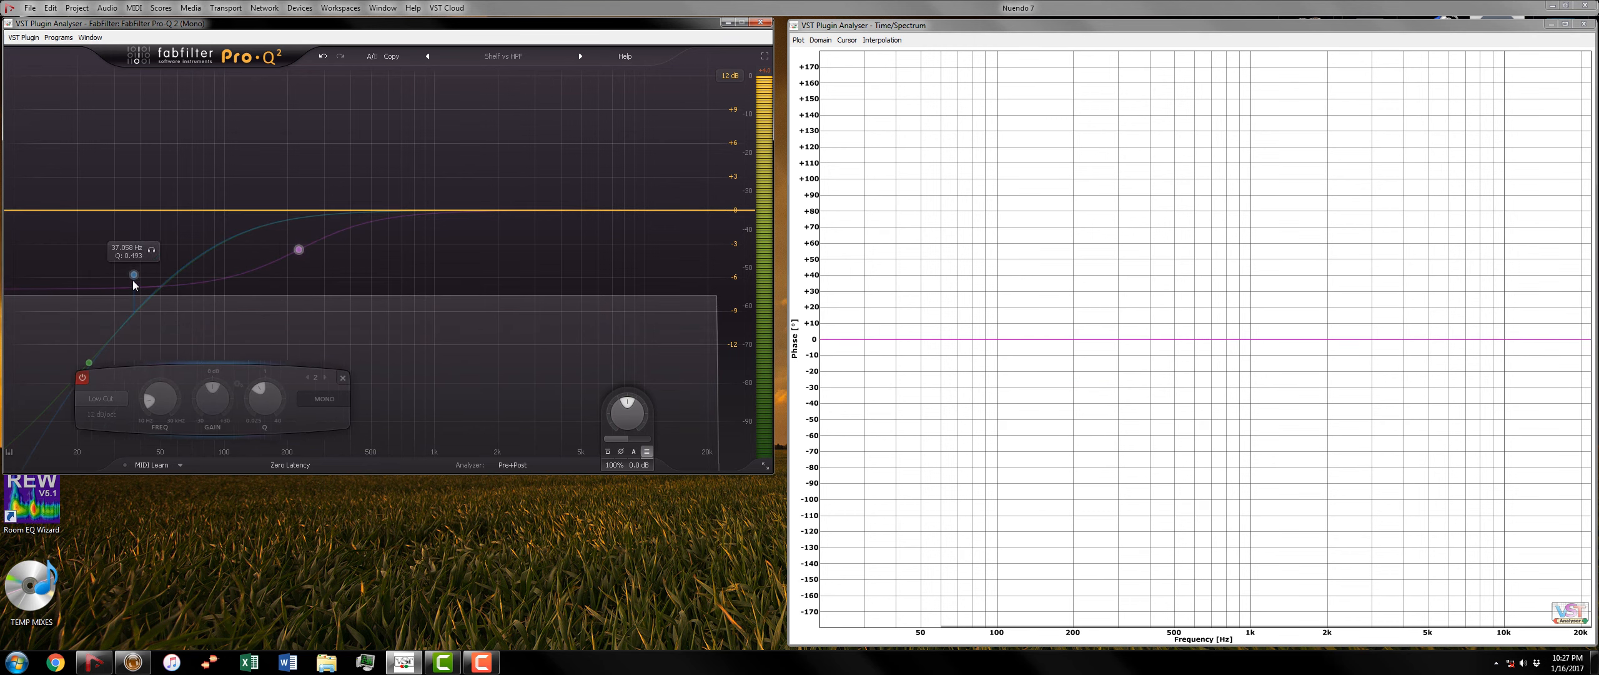
pyautogui.click(26, 378)
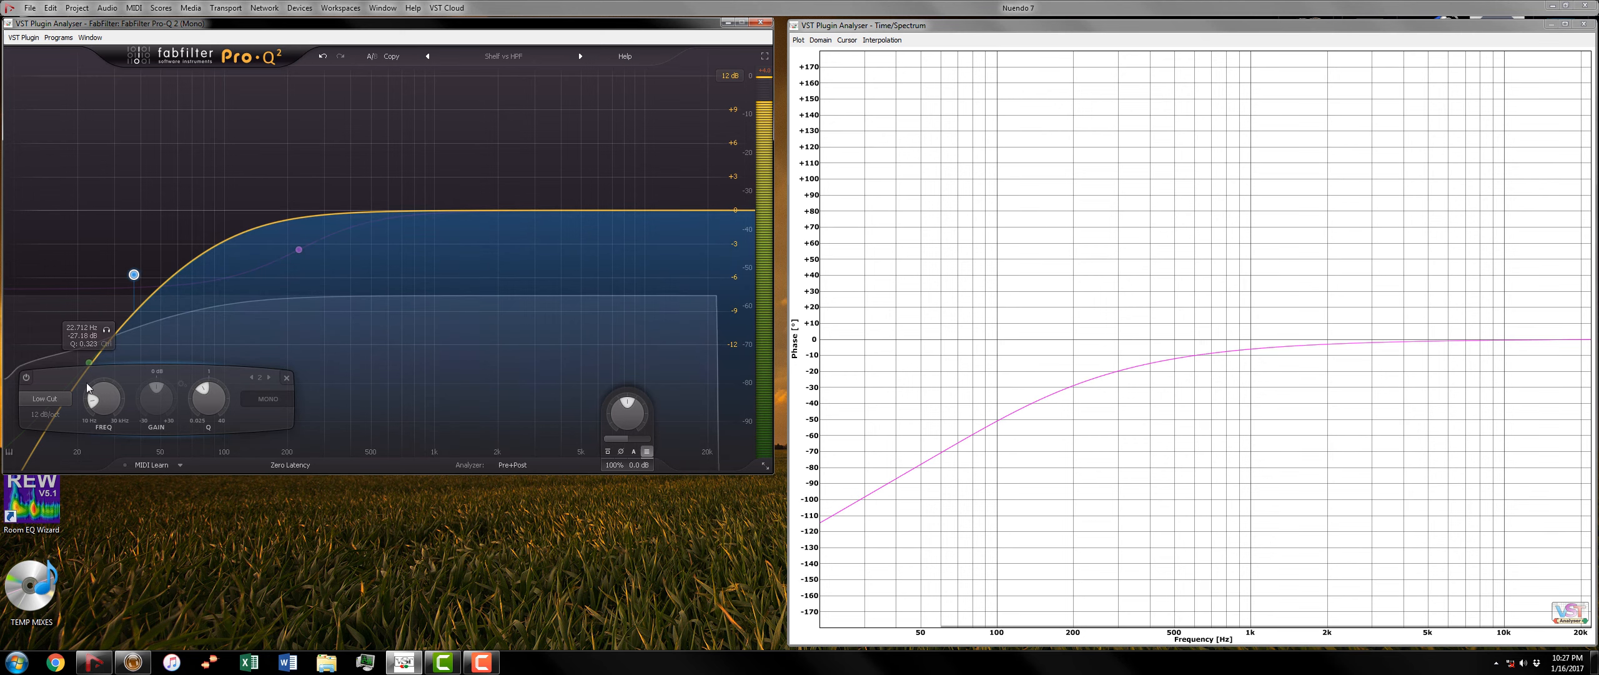
# Step: Set the display range to 30 dB and move the green low shelf to about 21 Hz and -29.5 dB
pyautogui.click(737, 75)
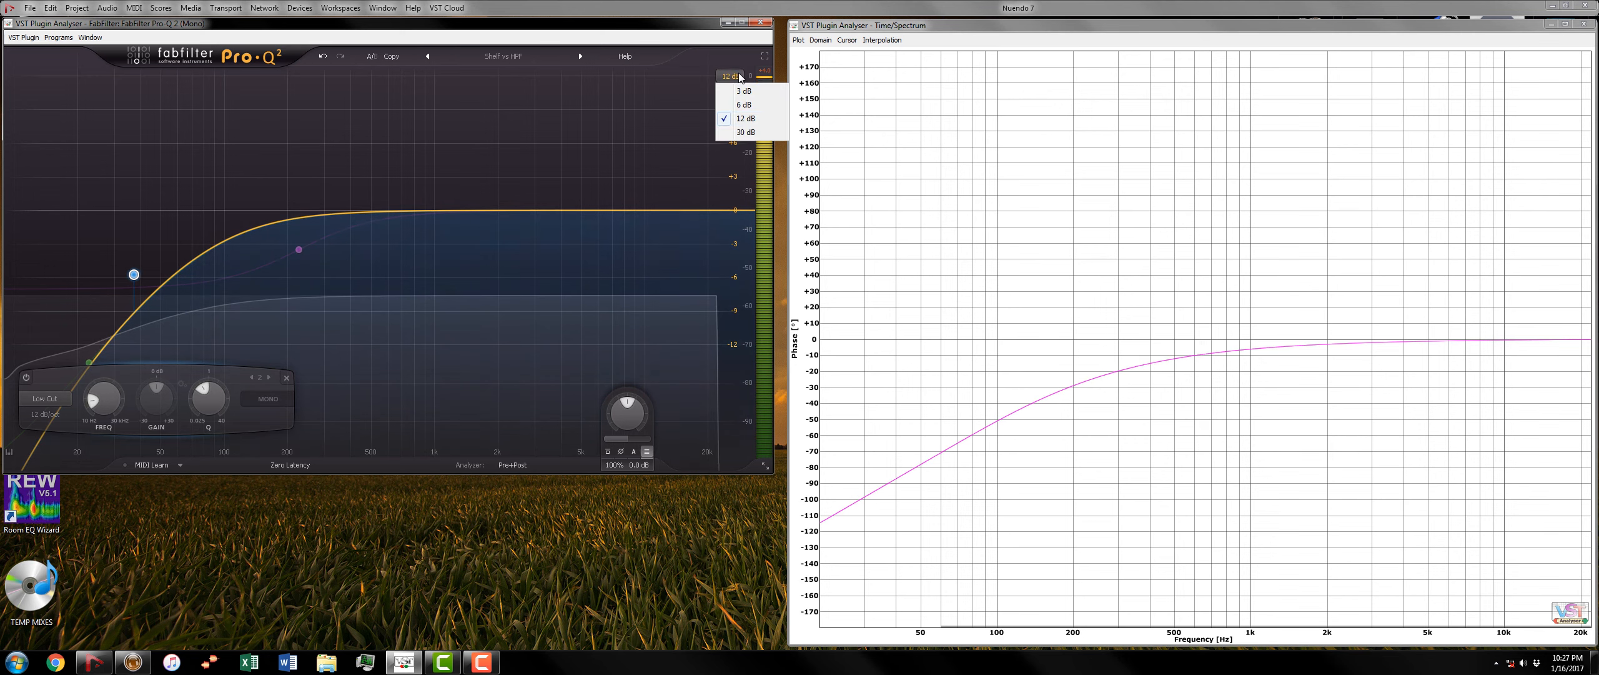
pyautogui.click(746, 131)
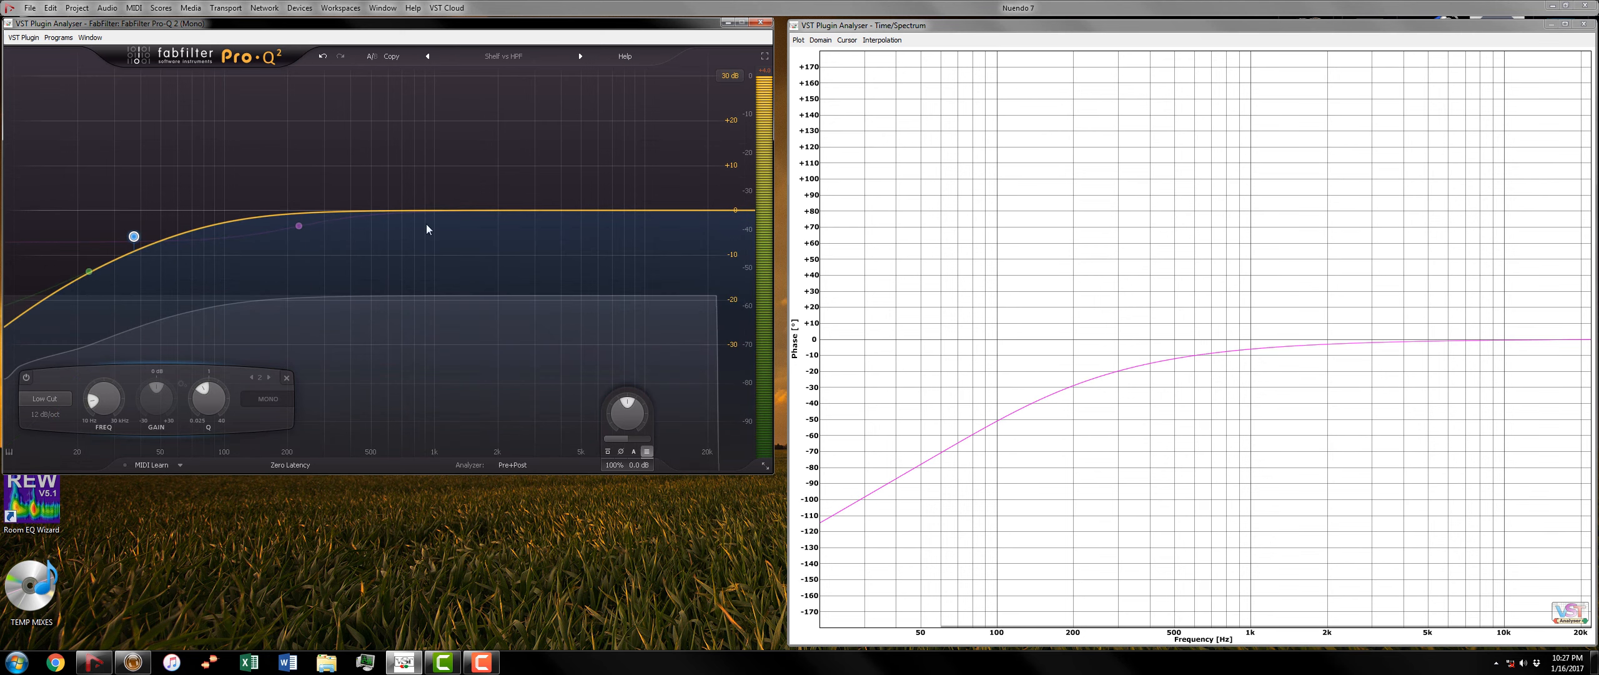
pyautogui.click(90, 272)
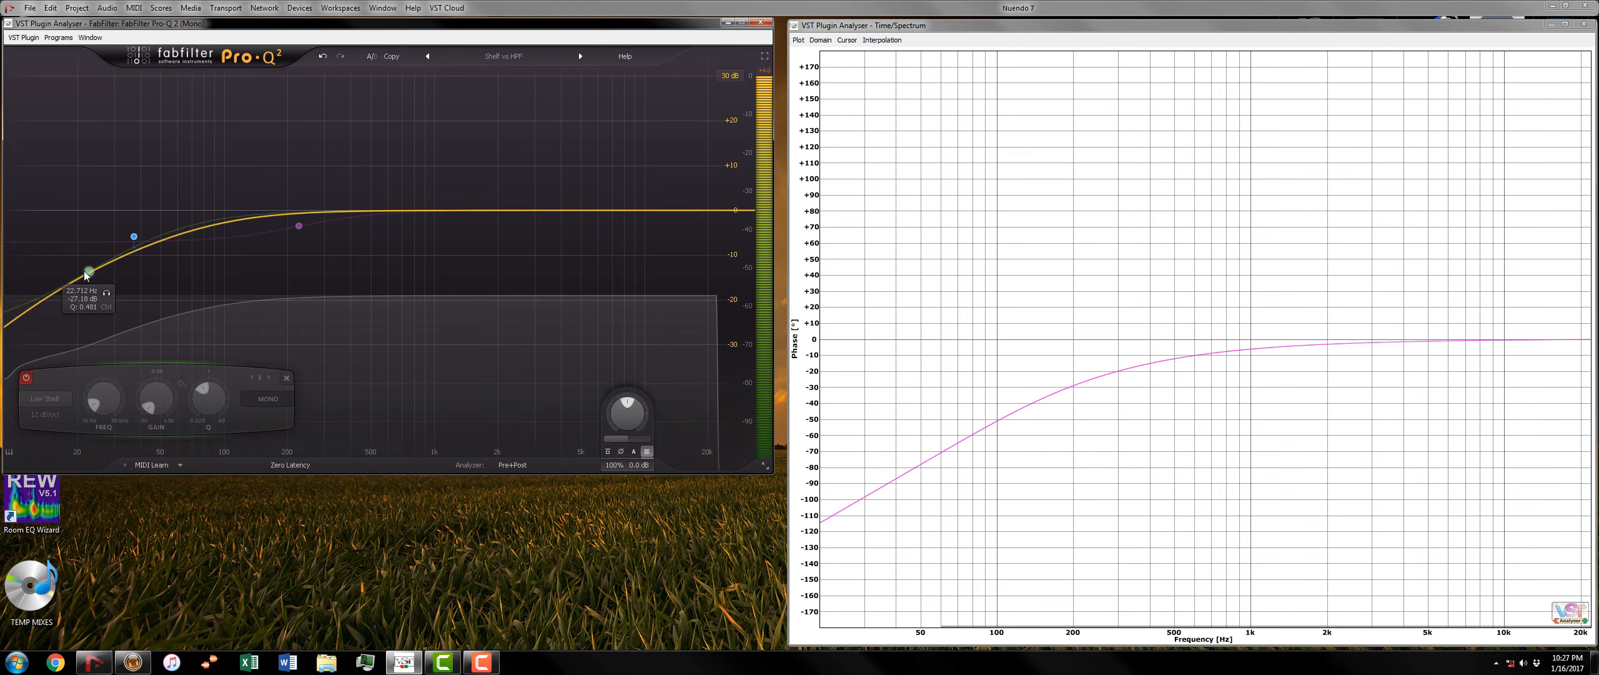
pyautogui.moveTo(86, 275); pyautogui.dragTo(79, 285)
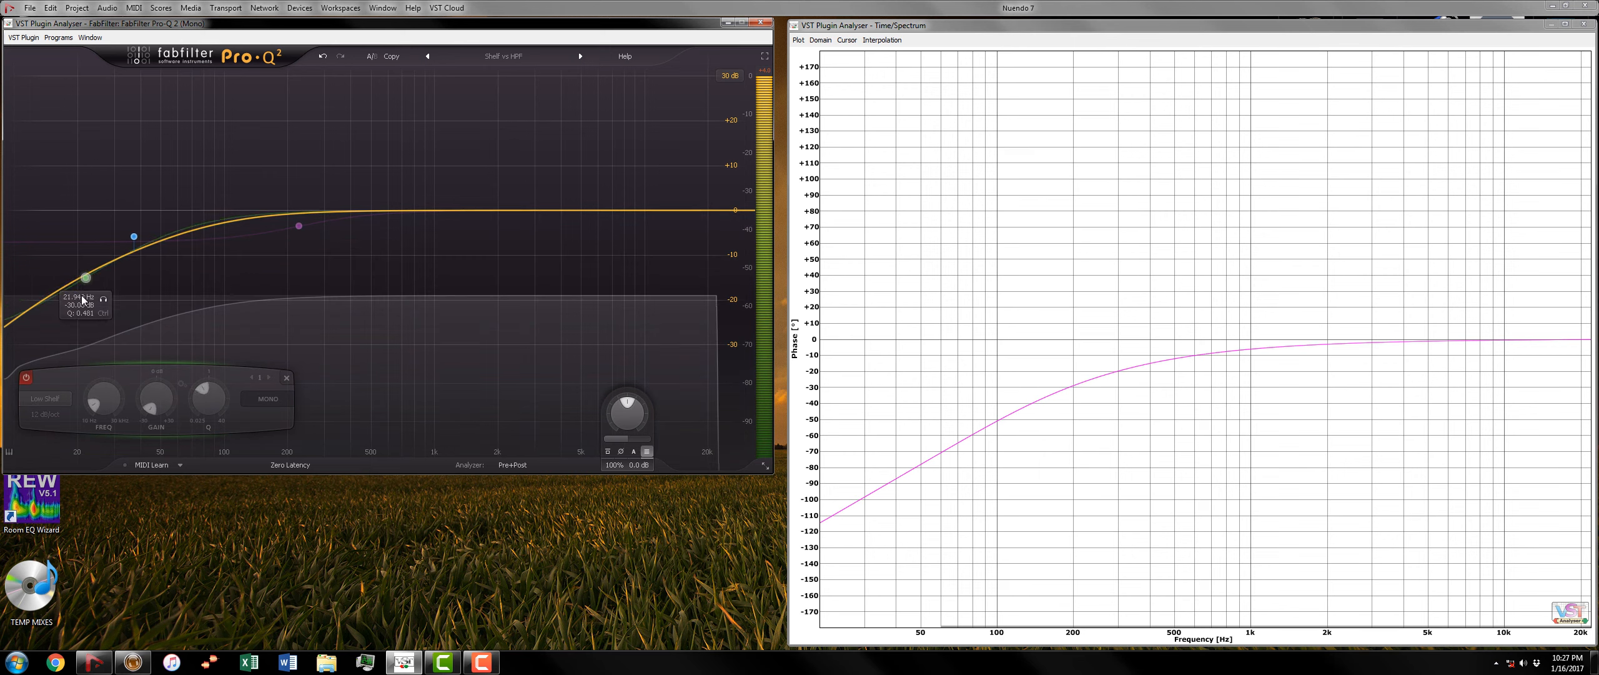
pyautogui.moveTo(83, 280); pyautogui.dragTo(79, 277)
# Step: Bypass the low cut and enable the green low shelf to compare their phase curves
pyautogui.click(134, 236)
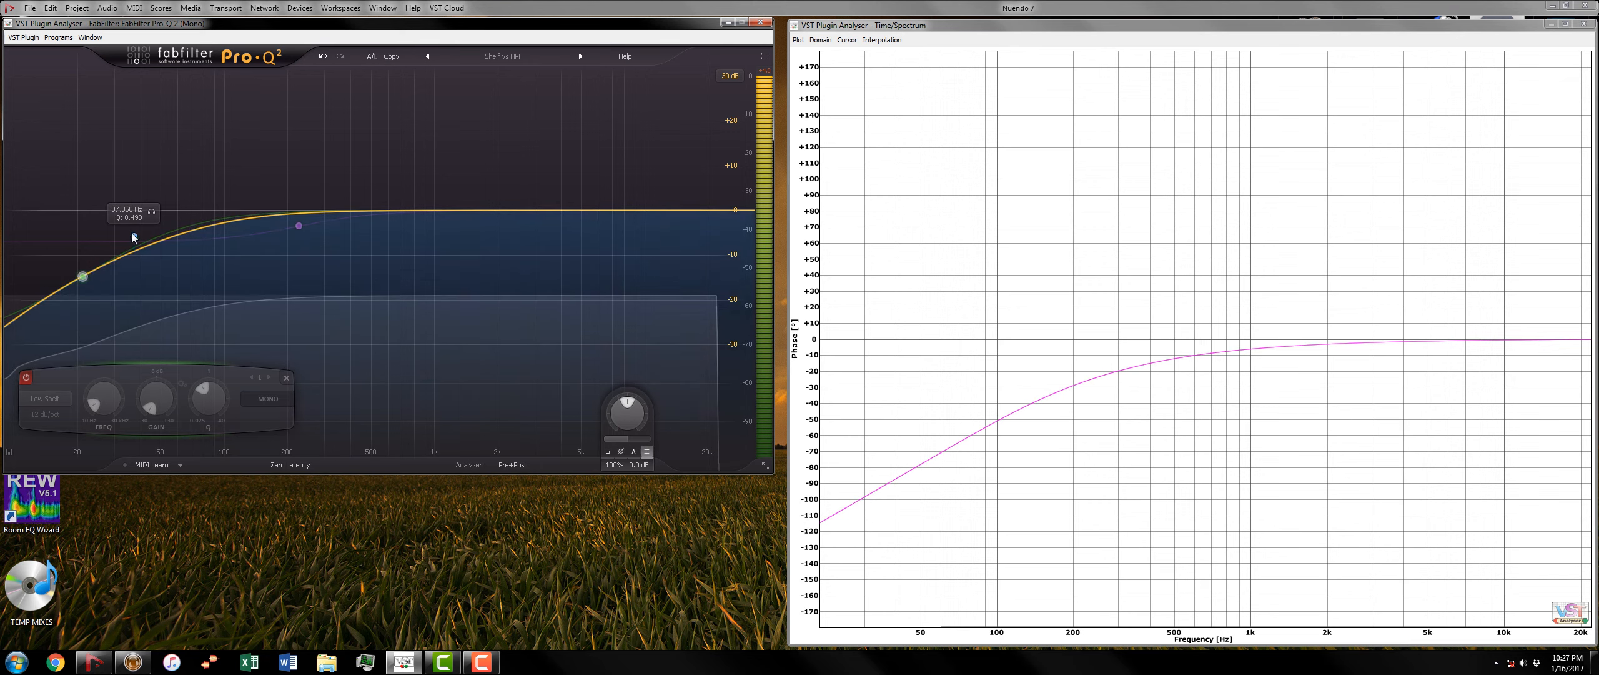
pyautogui.click(26, 377)
pyautogui.click(80, 275)
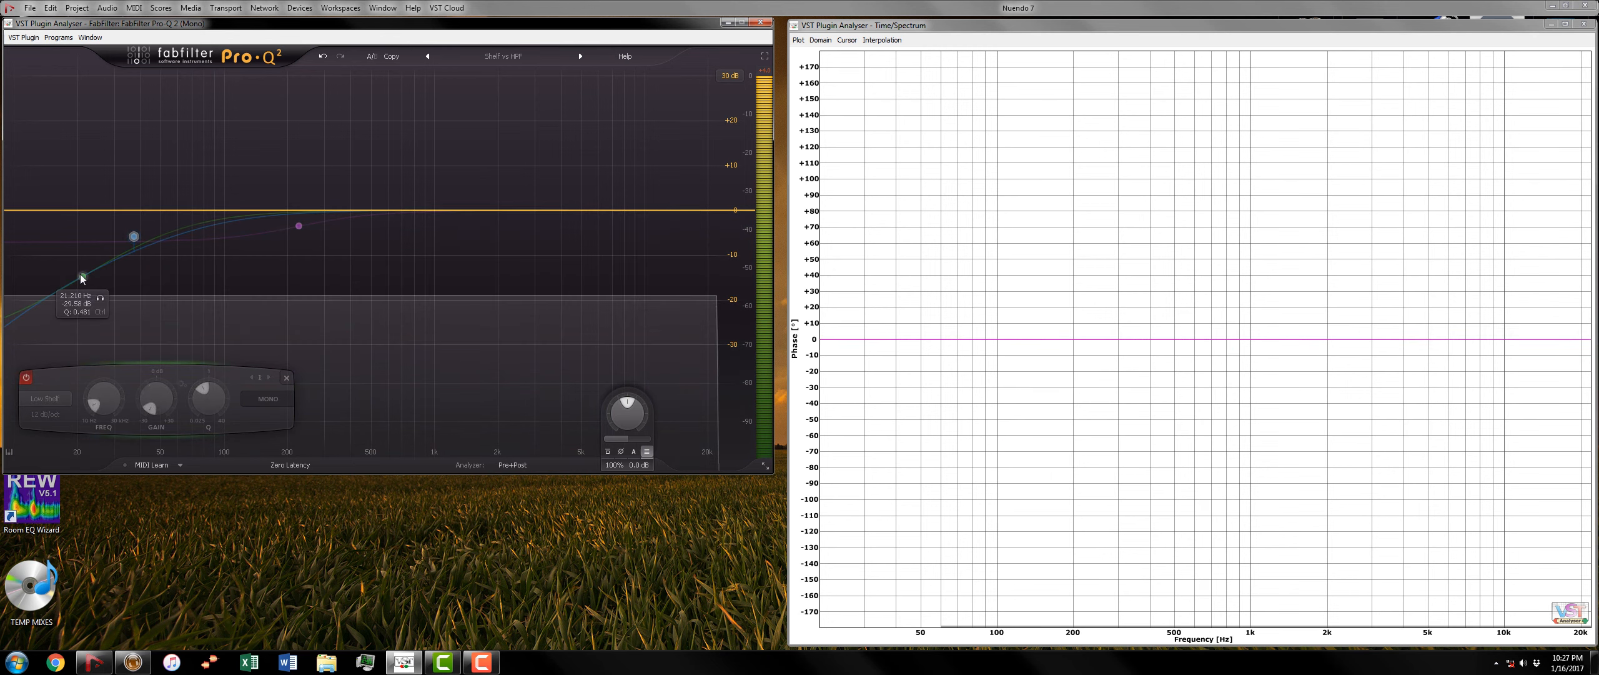
pyautogui.click(26, 377)
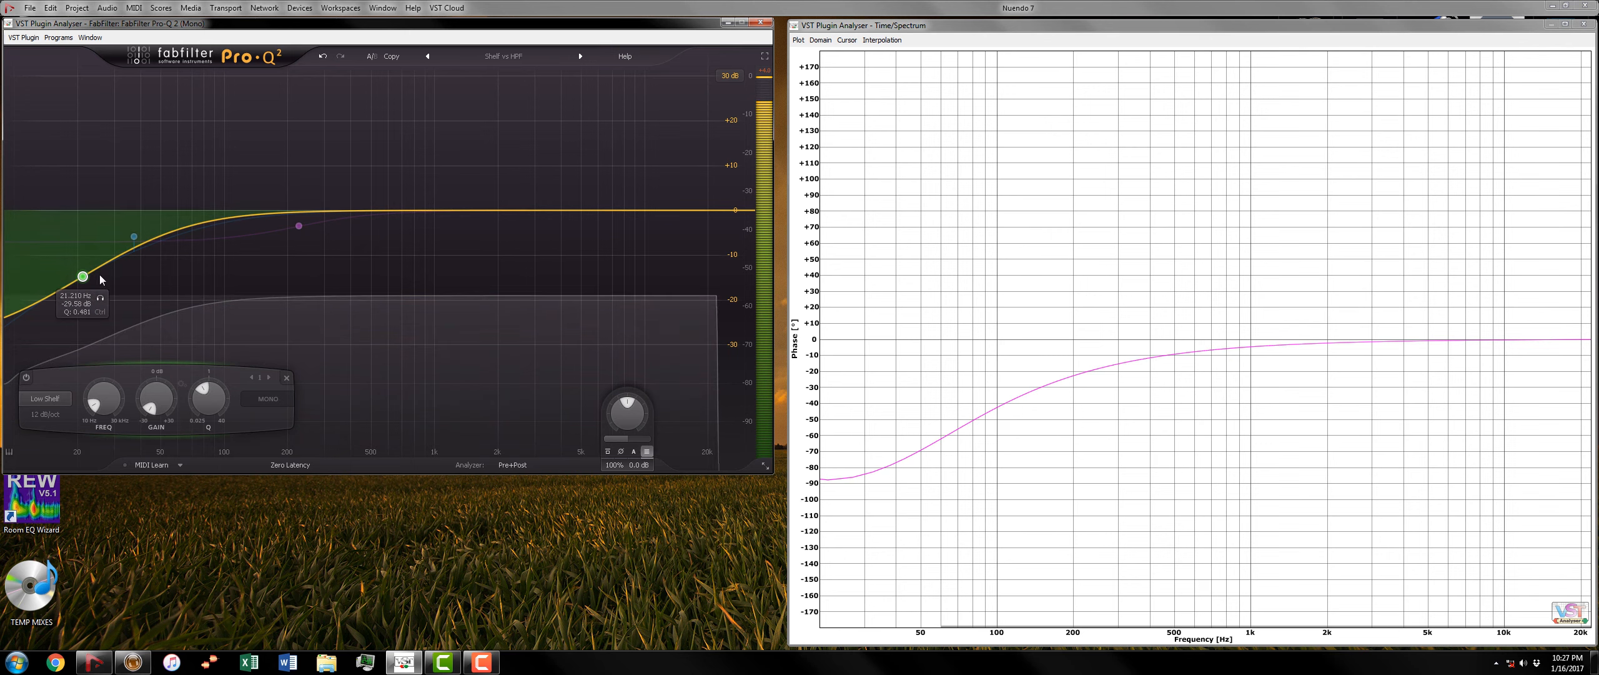
# Step: Replace the green low shelf with the purple one, enabled and pulled down into a deep cut around 35 Hz
pyautogui.click(286, 378)
pyautogui.moveTo(292, 225); pyautogui.dragTo(253, 250)
pyautogui.click(128, 380)
pyautogui.moveTo(254, 239); pyautogui.dragTo(128, 607)
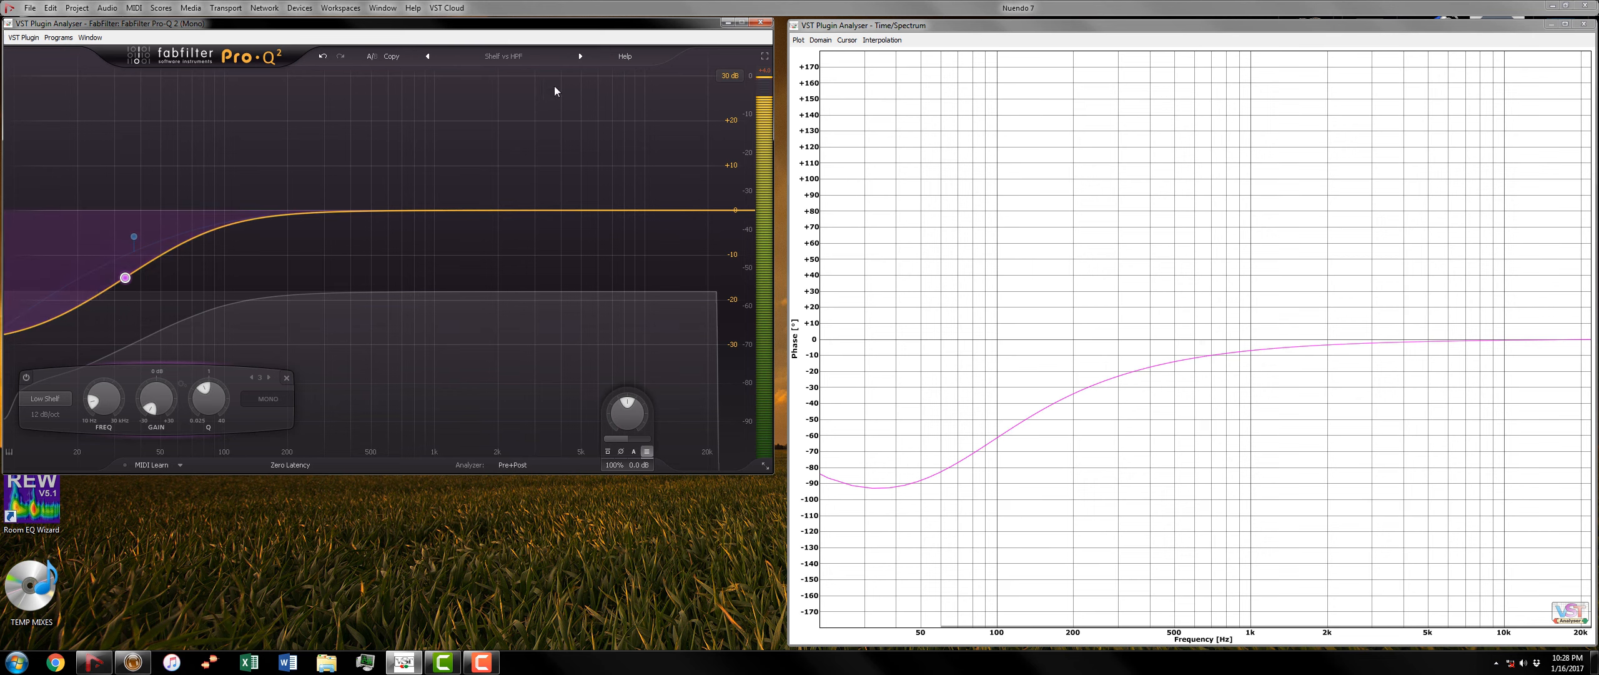
# Step: Set the display range to 12 dB and reshape the purple low shelf to about -3.8 dB at 143 Hz
pyautogui.click(731, 75)
pyautogui.click(746, 118)
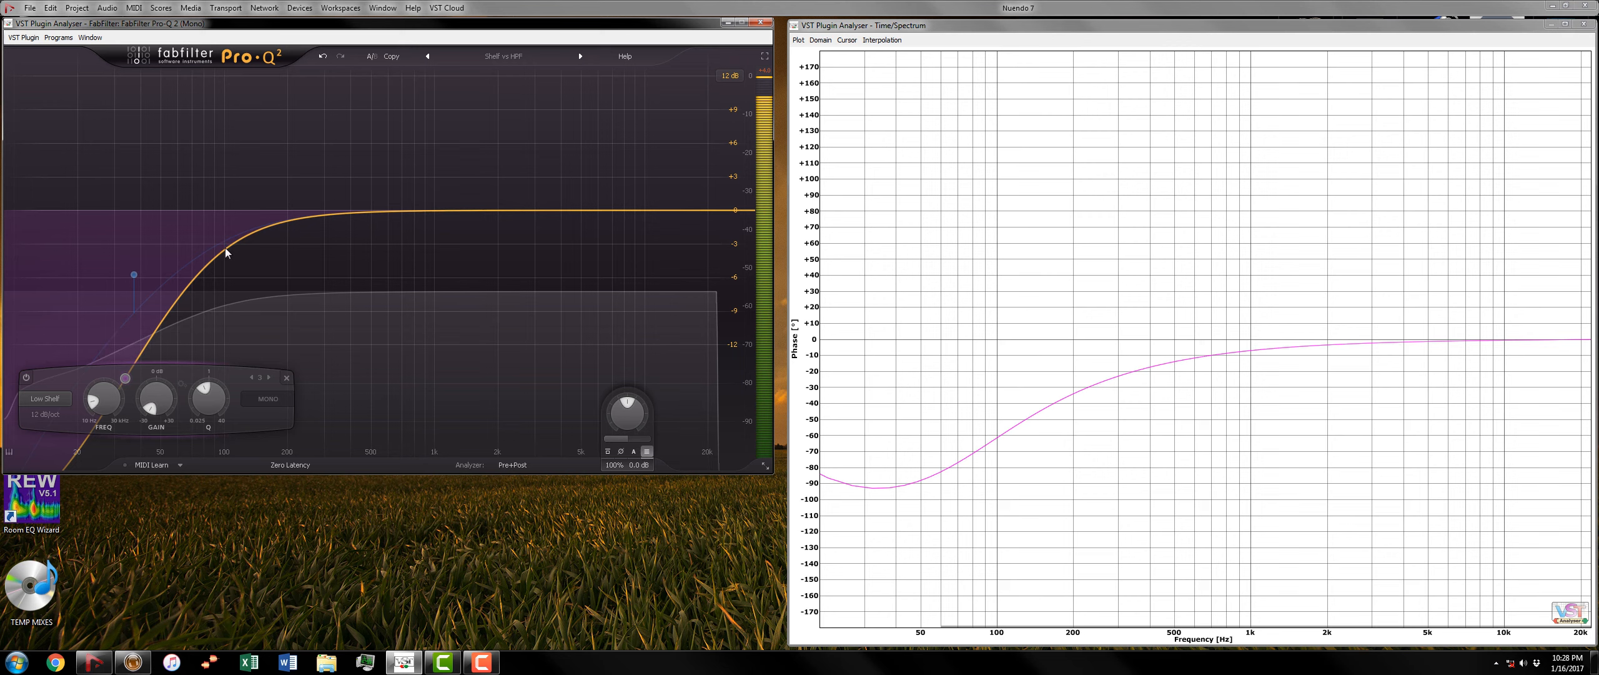
pyautogui.moveTo(153, 400); pyautogui.dragTo(147, 317)
pyautogui.moveTo(126, 269); pyautogui.dragTo(260, 197)
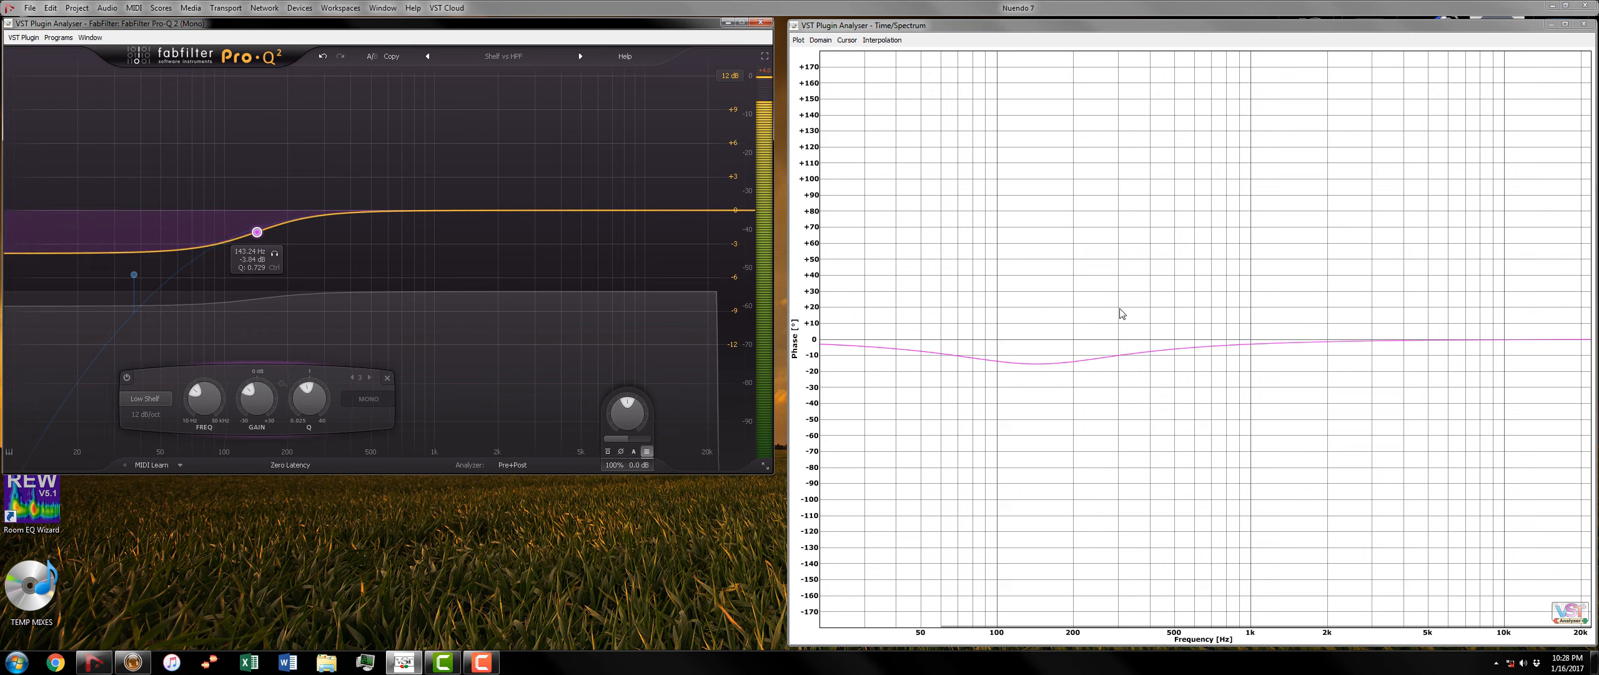
# Step: Bypass the purple low shelf and enable only the low cut to compare its phase response
pyautogui.click(126, 377)
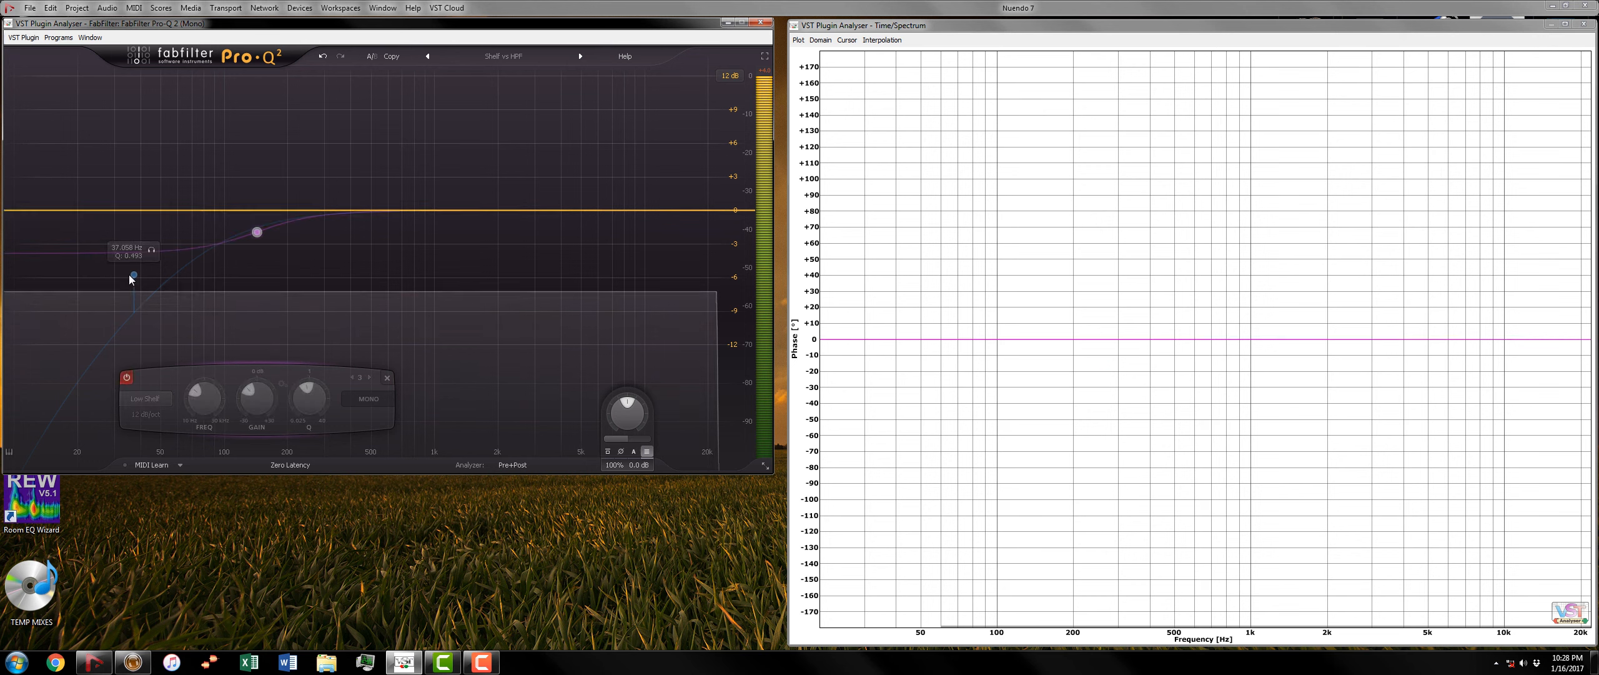
pyautogui.click(29, 379)
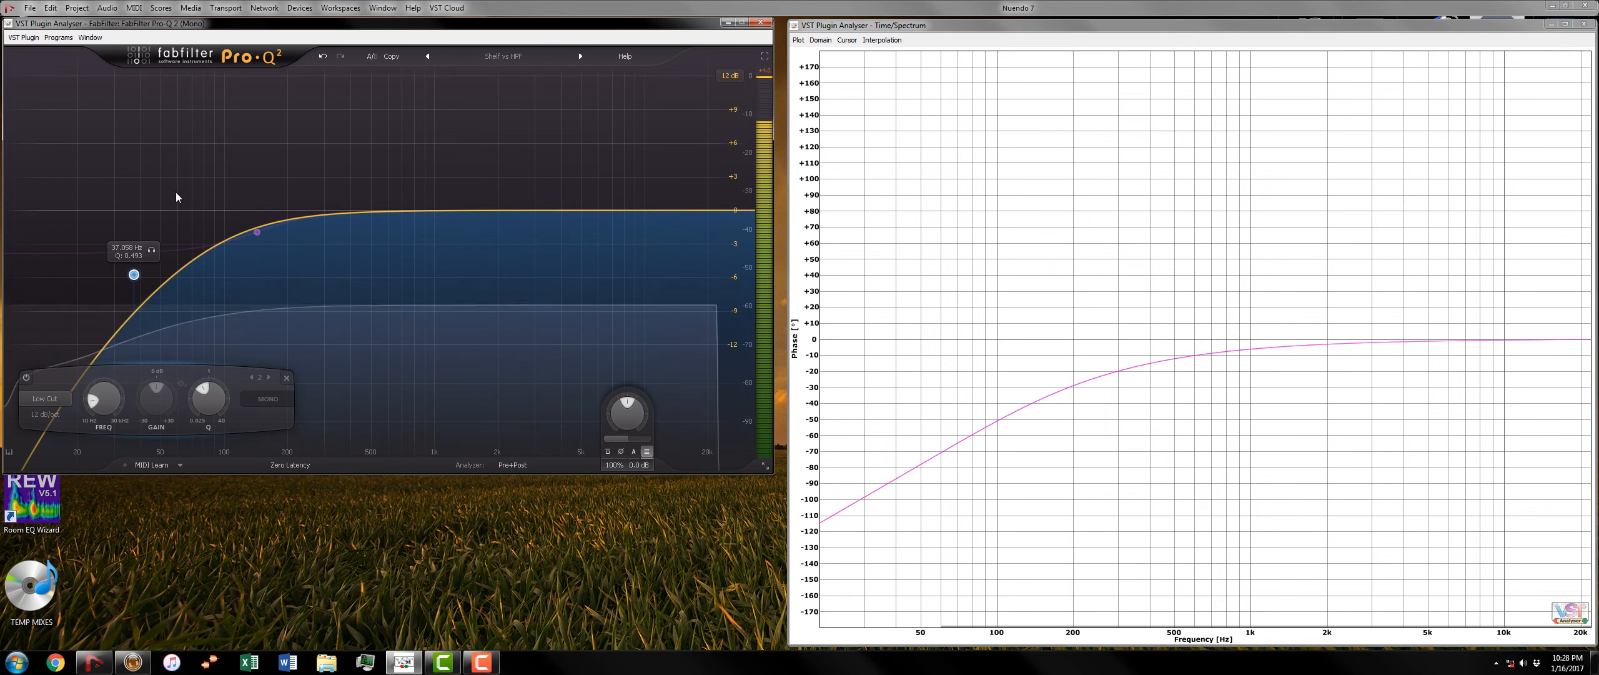
# Step: Load the Two Shelves vs. 1 cut preset and narrow the bypassed 600 Hz bell cut to a Q of about 1.4
pyautogui.click(506, 57)
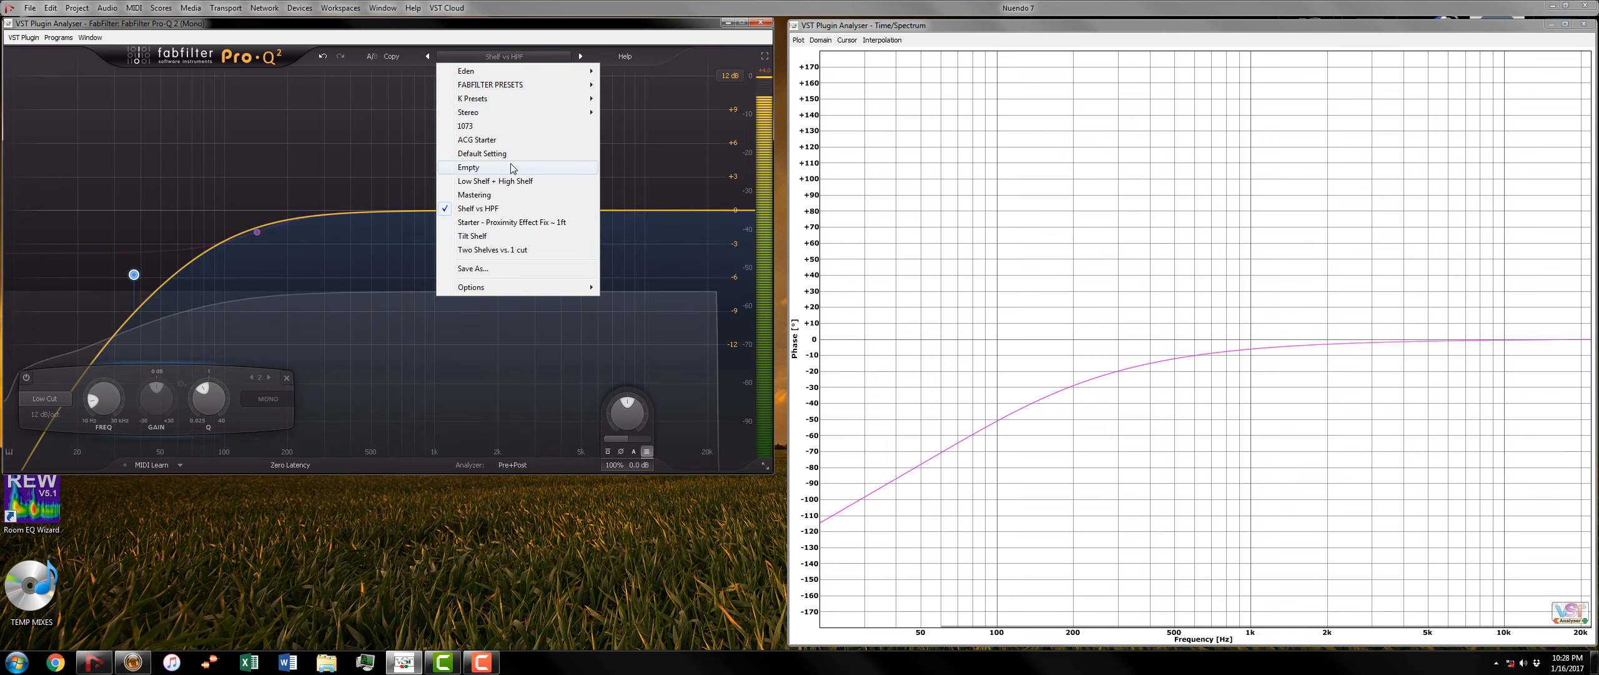
pyautogui.click(511, 249)
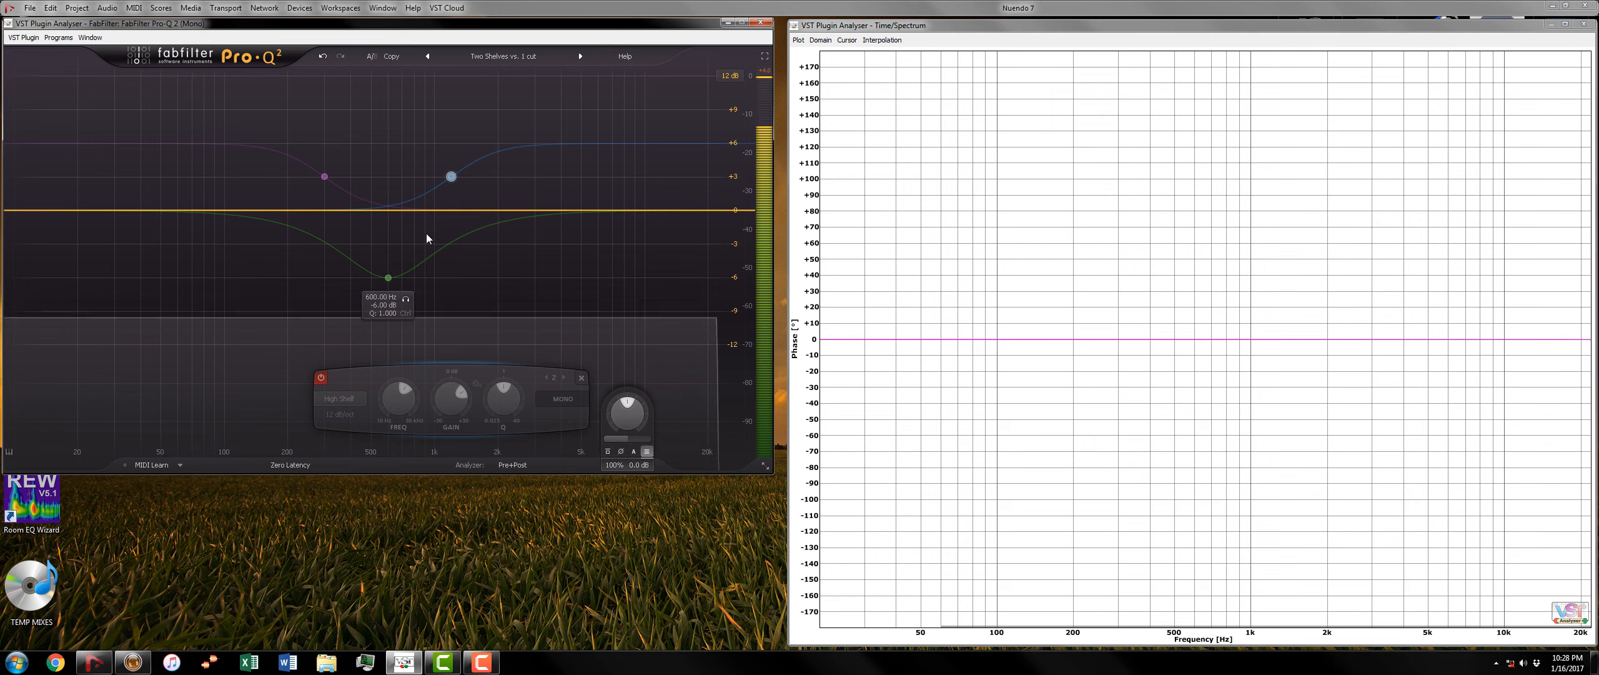
pyautogui.click(325, 177)
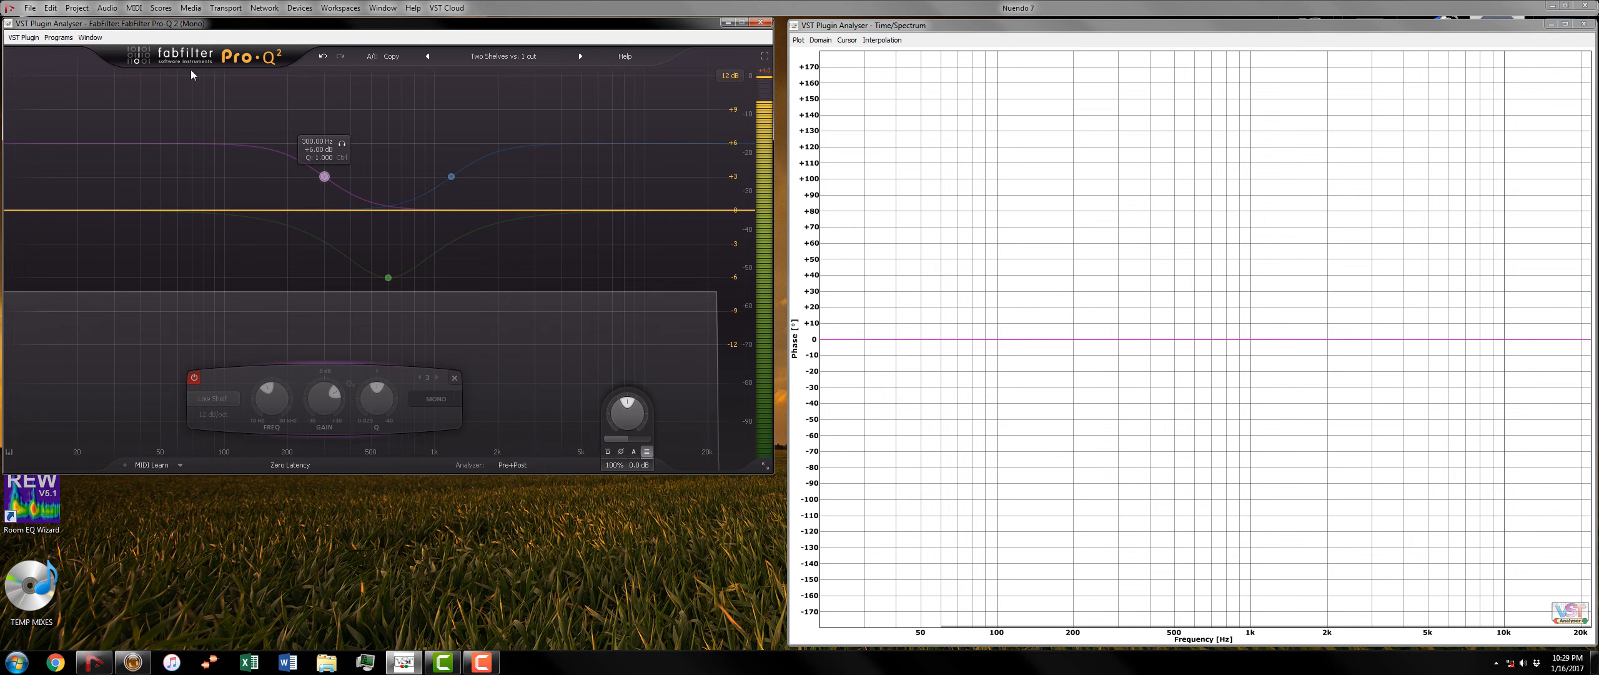
pyautogui.click(388, 278)
pyautogui.scroll(-2, 389, 279)
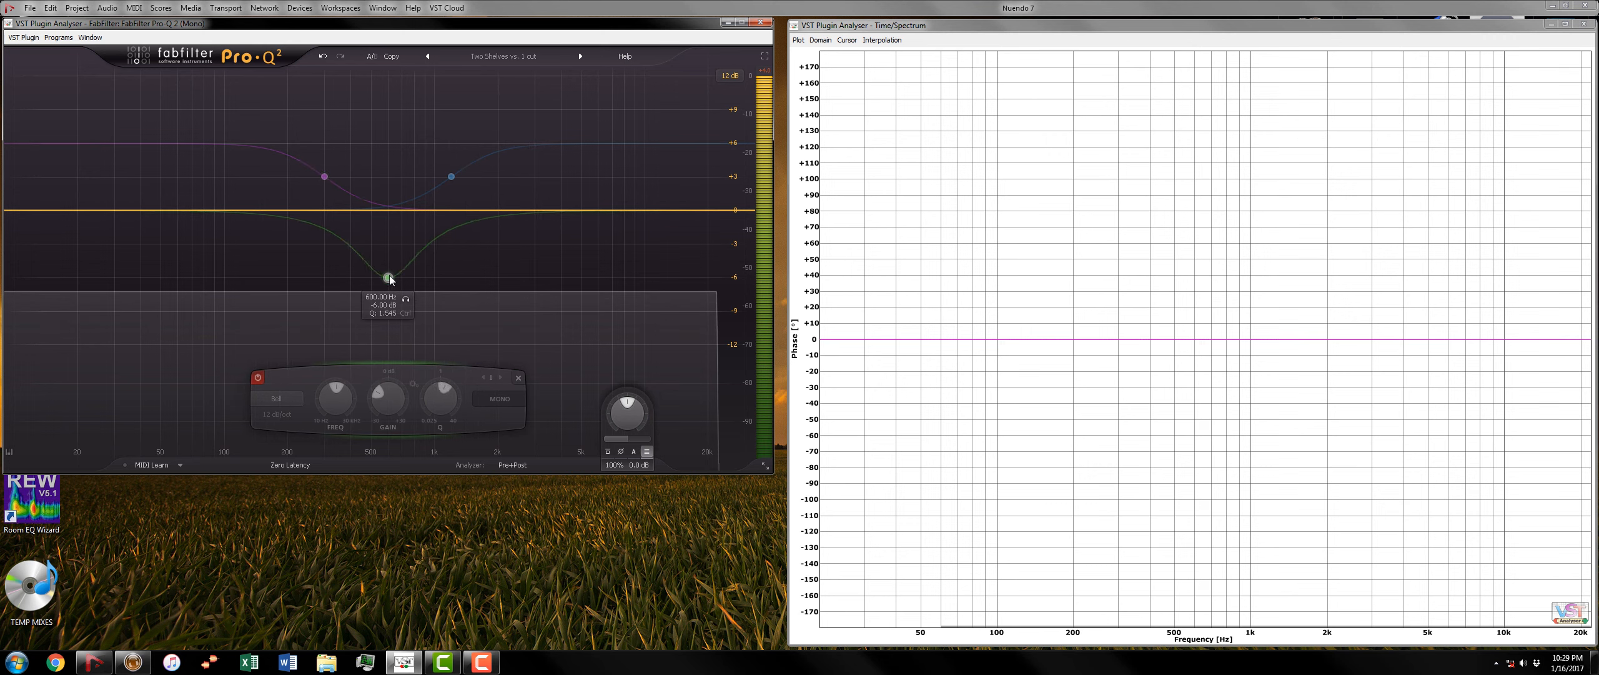
# Step: Enable the 300 Hz low shelf and the 1200 Hz high shelf together, both boosting 6 dB
pyautogui.click(325, 178)
pyautogui.click(194, 377)
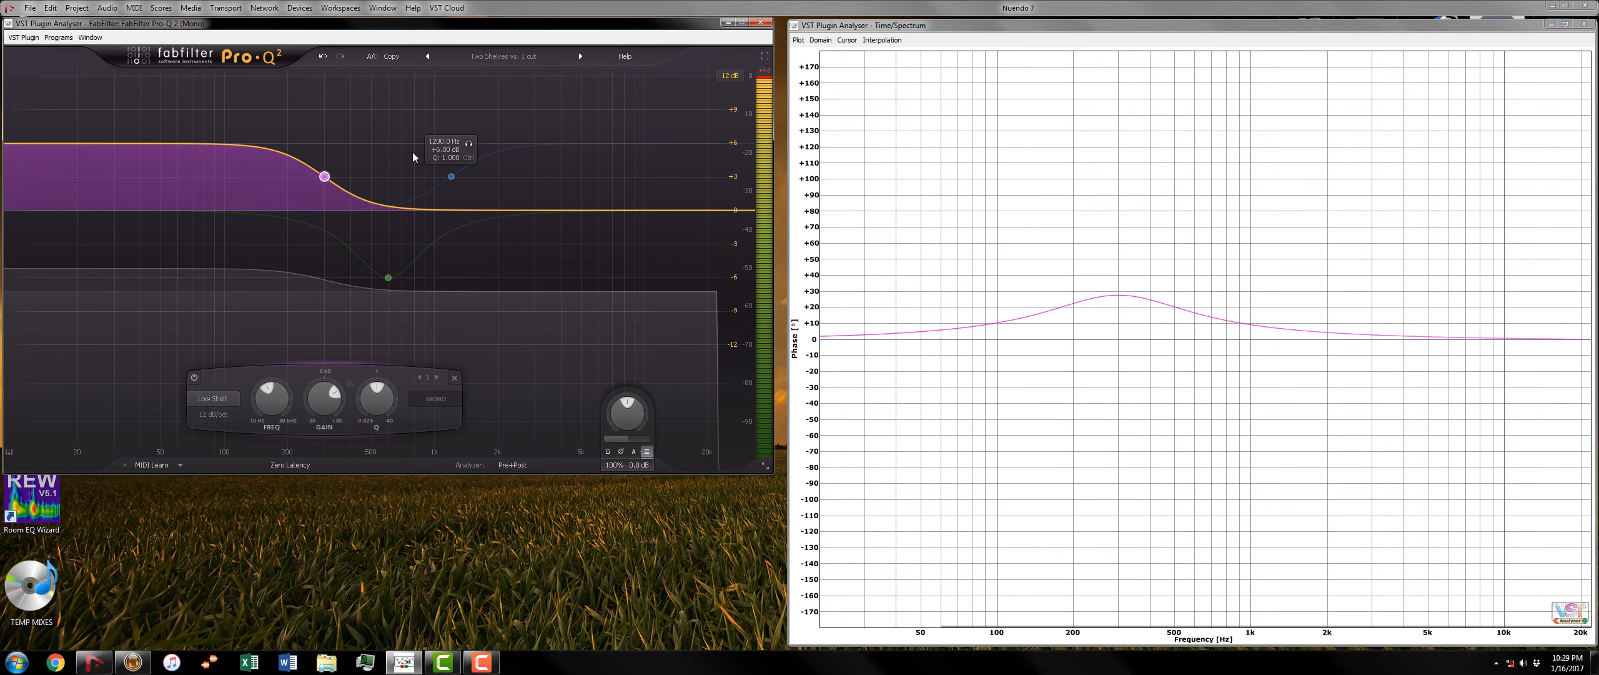
pyautogui.click(452, 176)
pyautogui.click(321, 377)
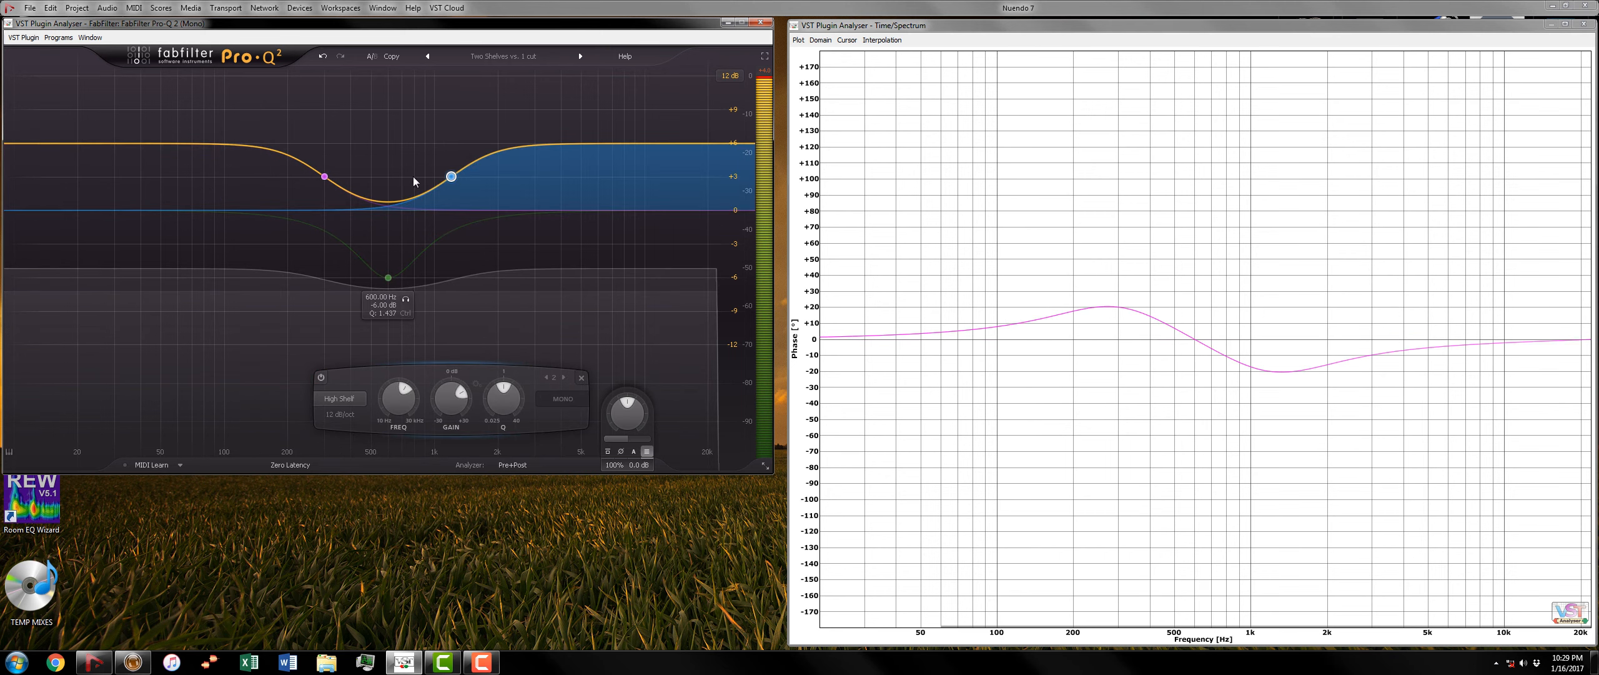
pyautogui.moveTo(447, 172)
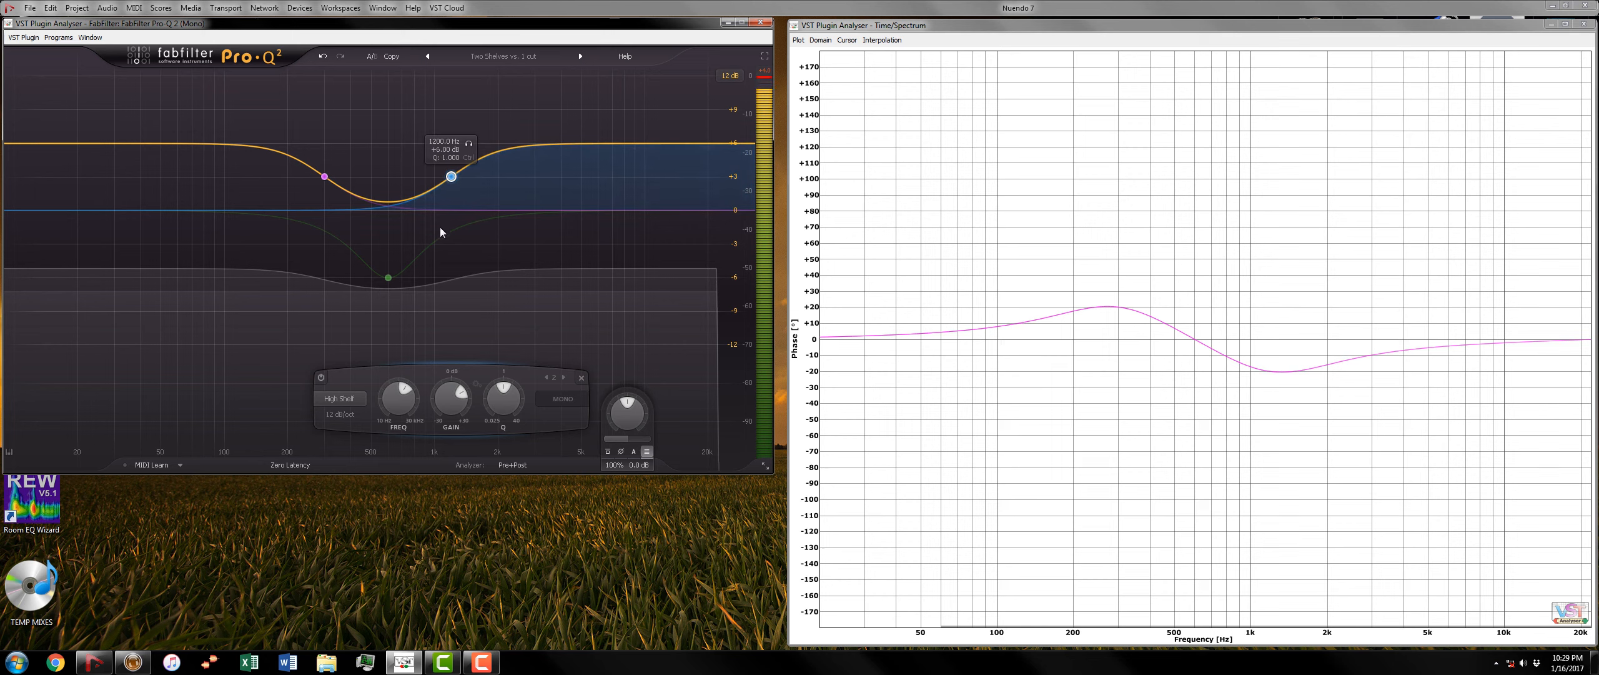
# Step: Bypass the high shelf and the low shelf, and enable only the 600 Hz bell cut
pyautogui.scroll(-1, 393, 283)
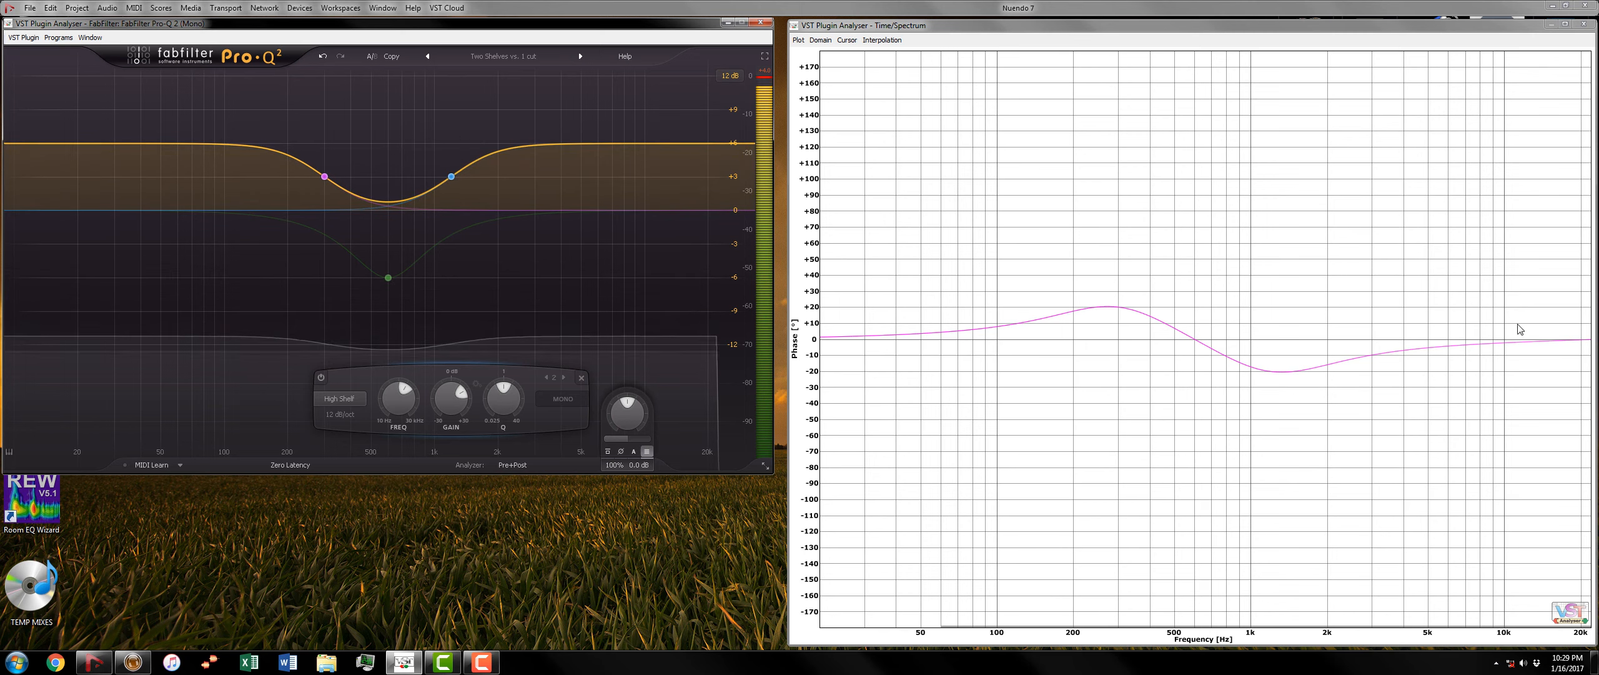
pyautogui.click(320, 377)
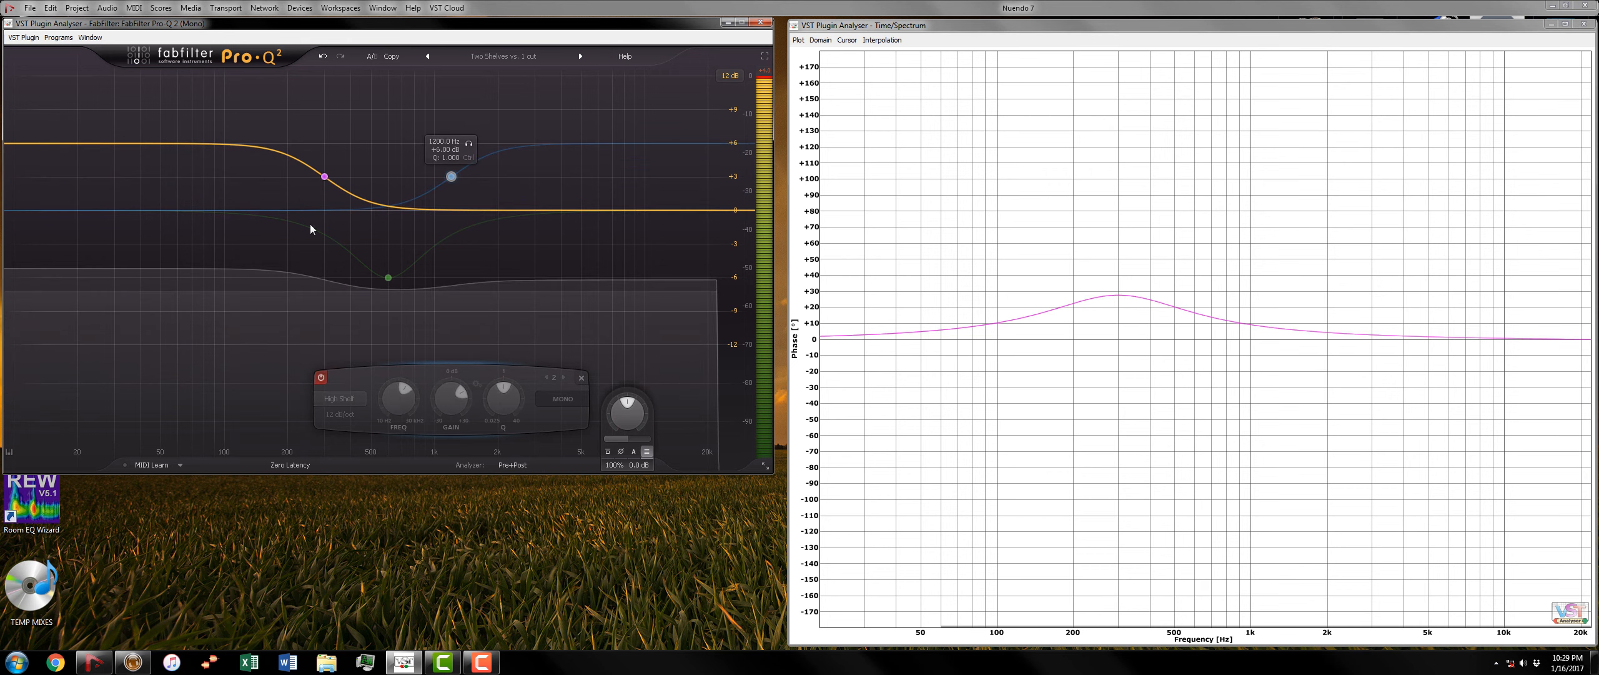
pyautogui.click(322, 175)
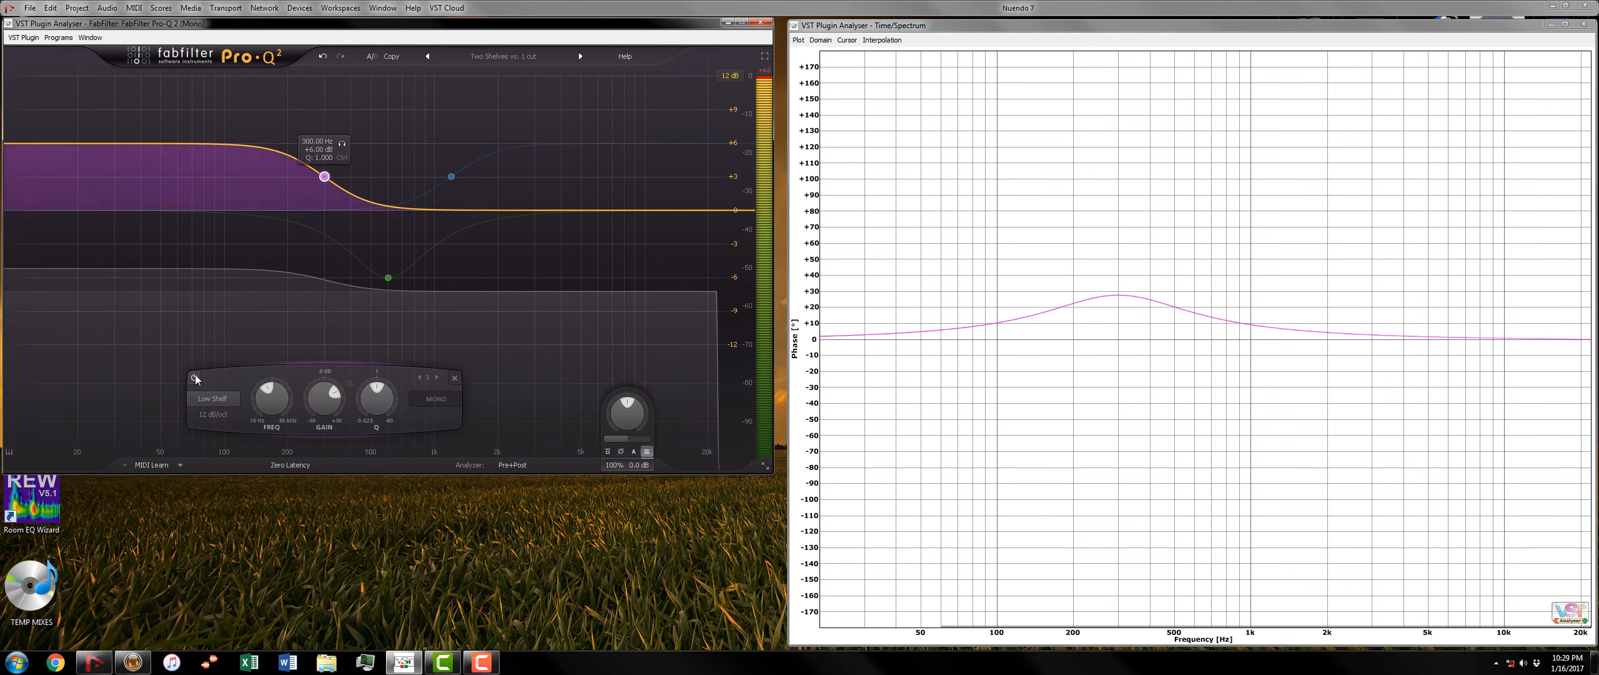
pyautogui.click(194, 376)
pyautogui.click(390, 282)
pyautogui.click(260, 378)
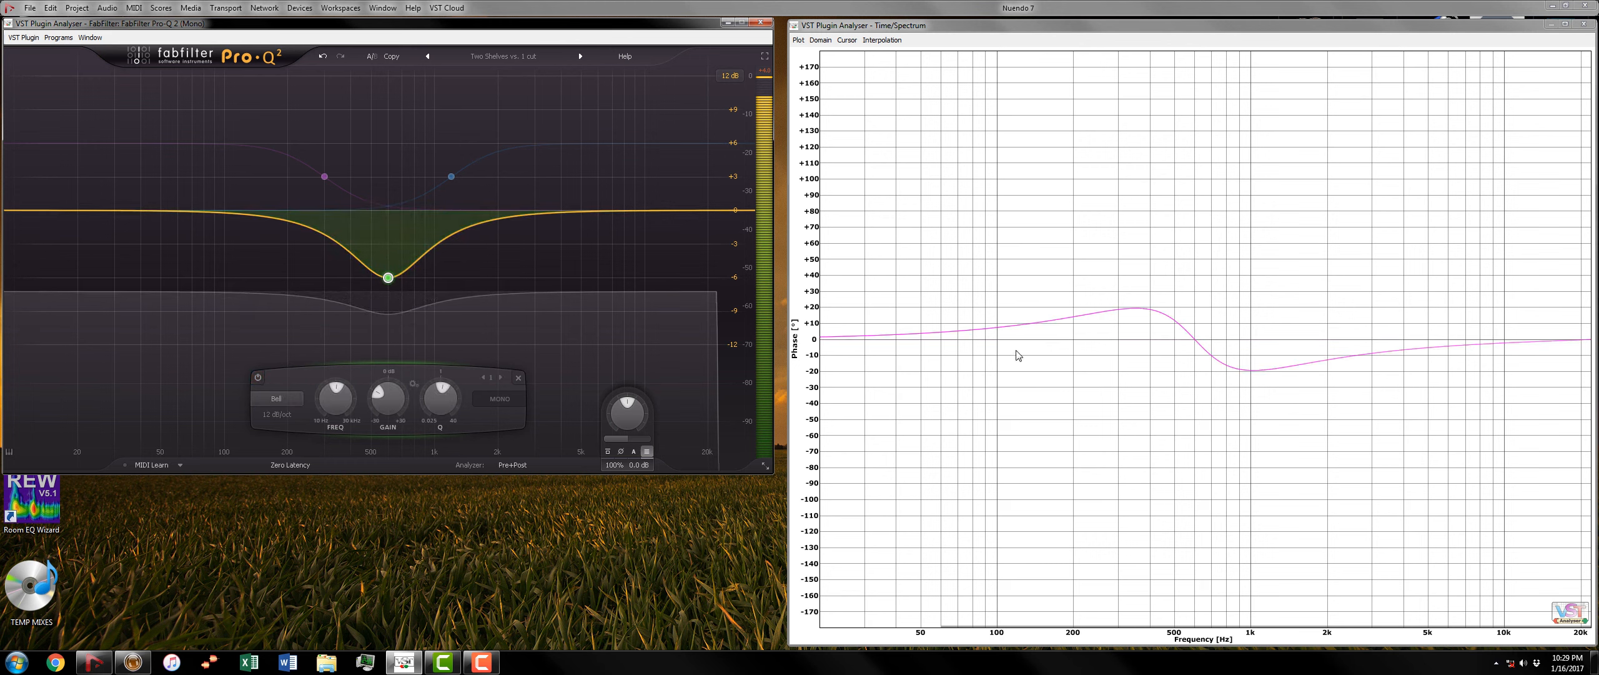
# Step: Vary the 600 Hz bell cut's Q around 1 to compare its phase curve with that of the two shelves
pyautogui.scroll(-4, 390, 279)
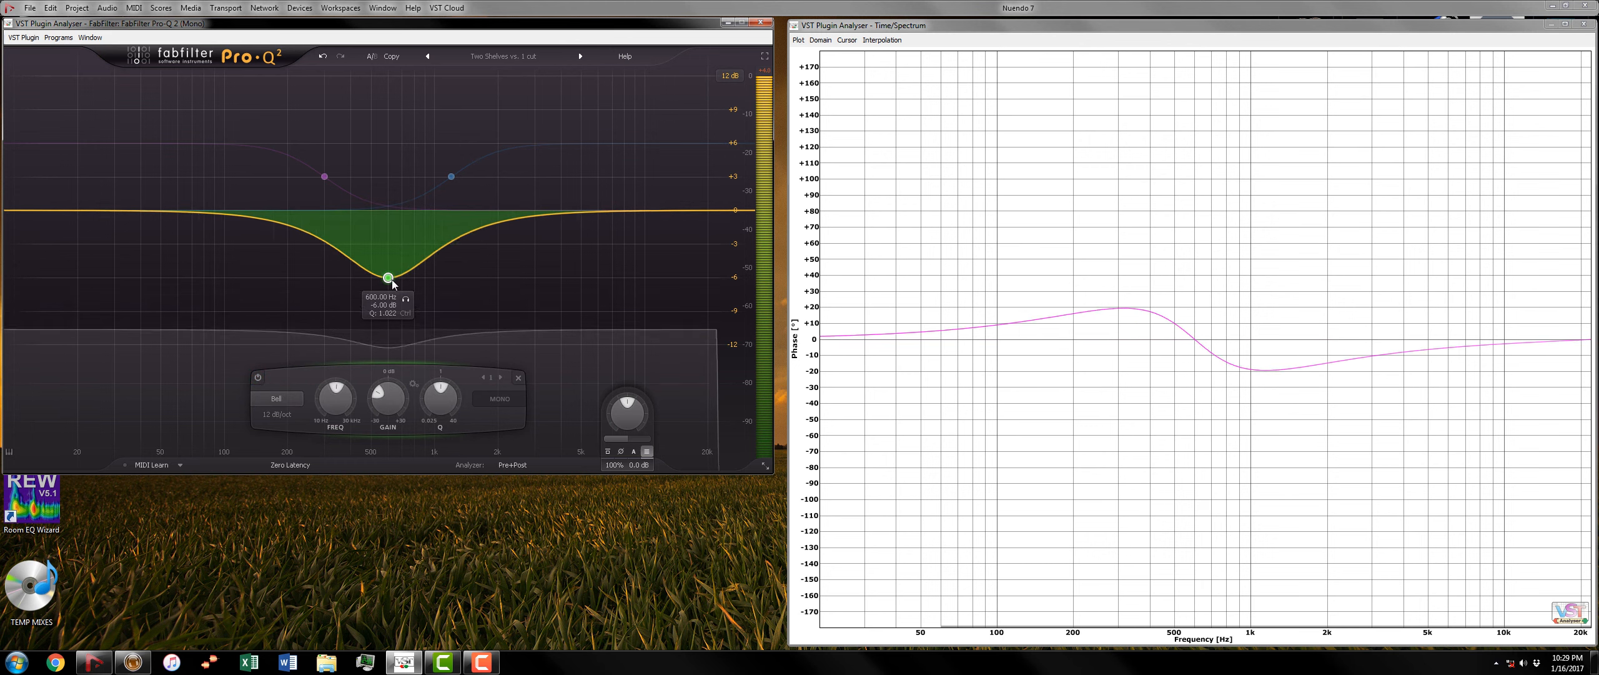
pyautogui.scroll(2, 392, 283)
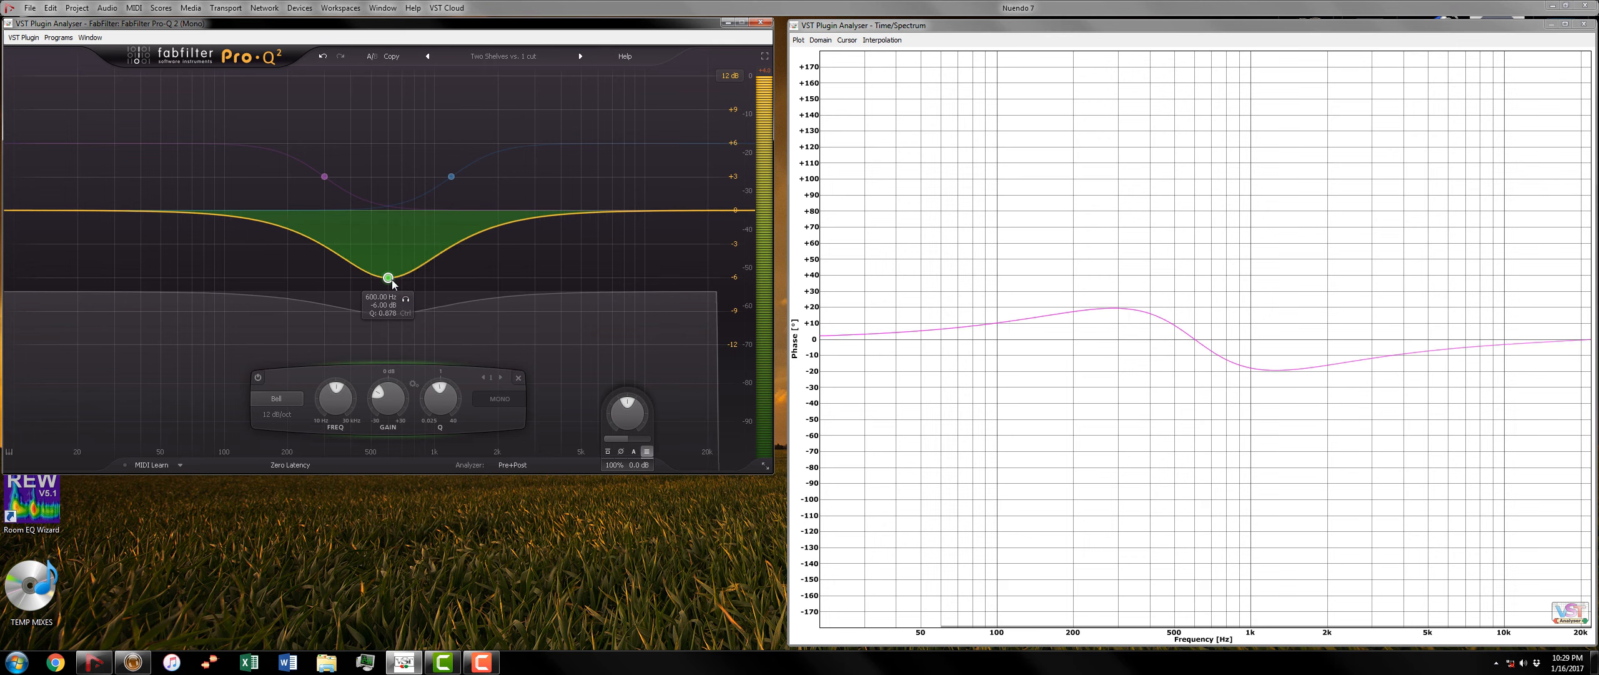
pyautogui.scroll(6, 391, 283)
pyautogui.scroll(-3, 390, 279)
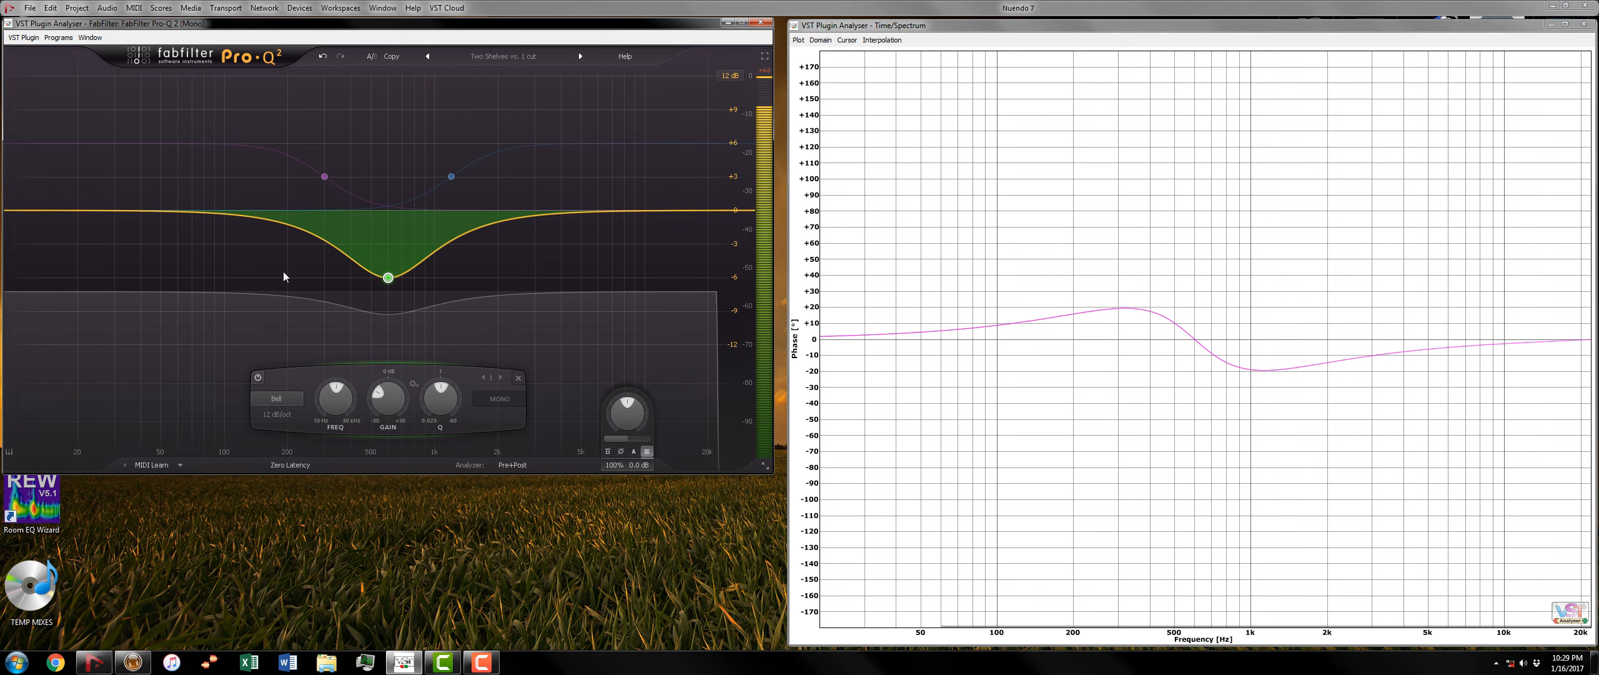
# Step: Load the Empty preset and reset the output level meter
pyautogui.click(506, 56)
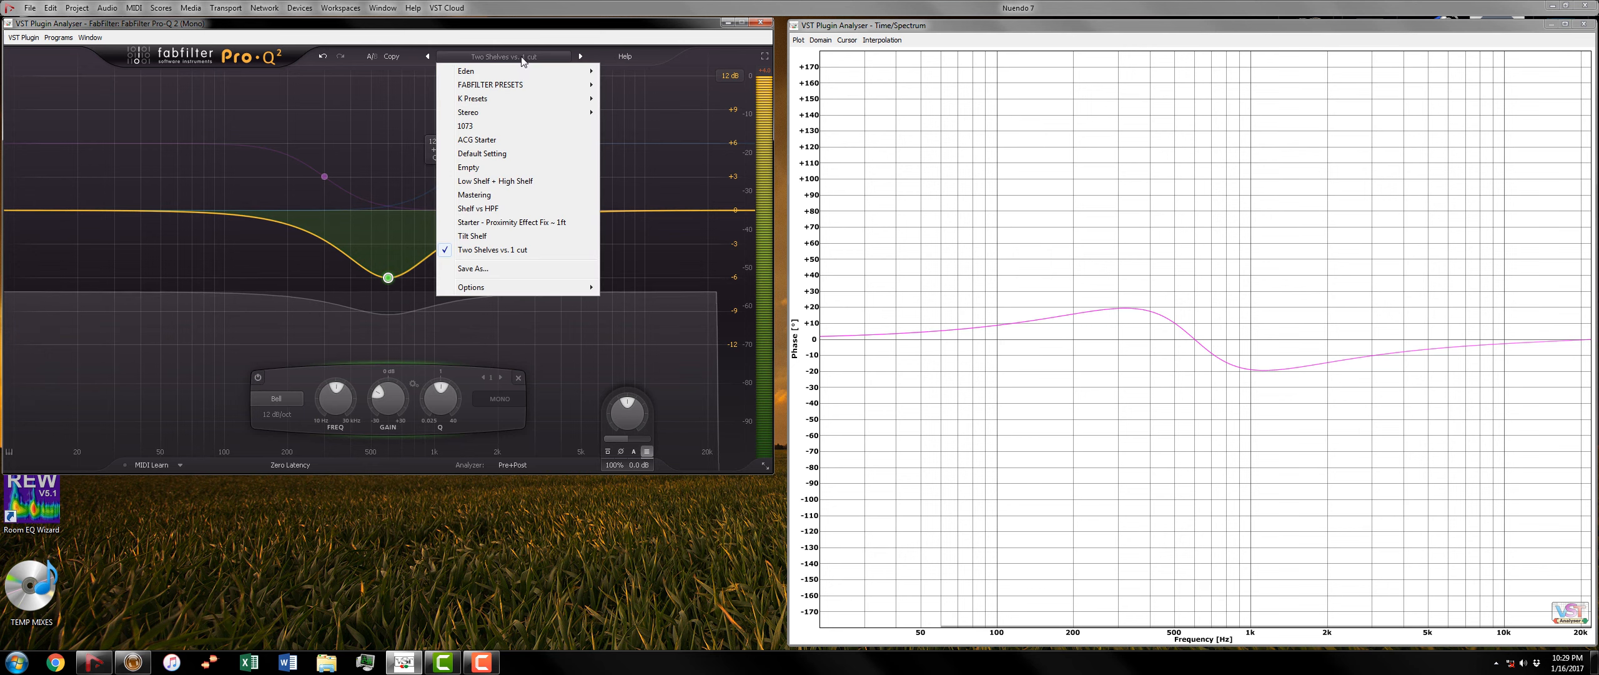
pyautogui.click(500, 168)
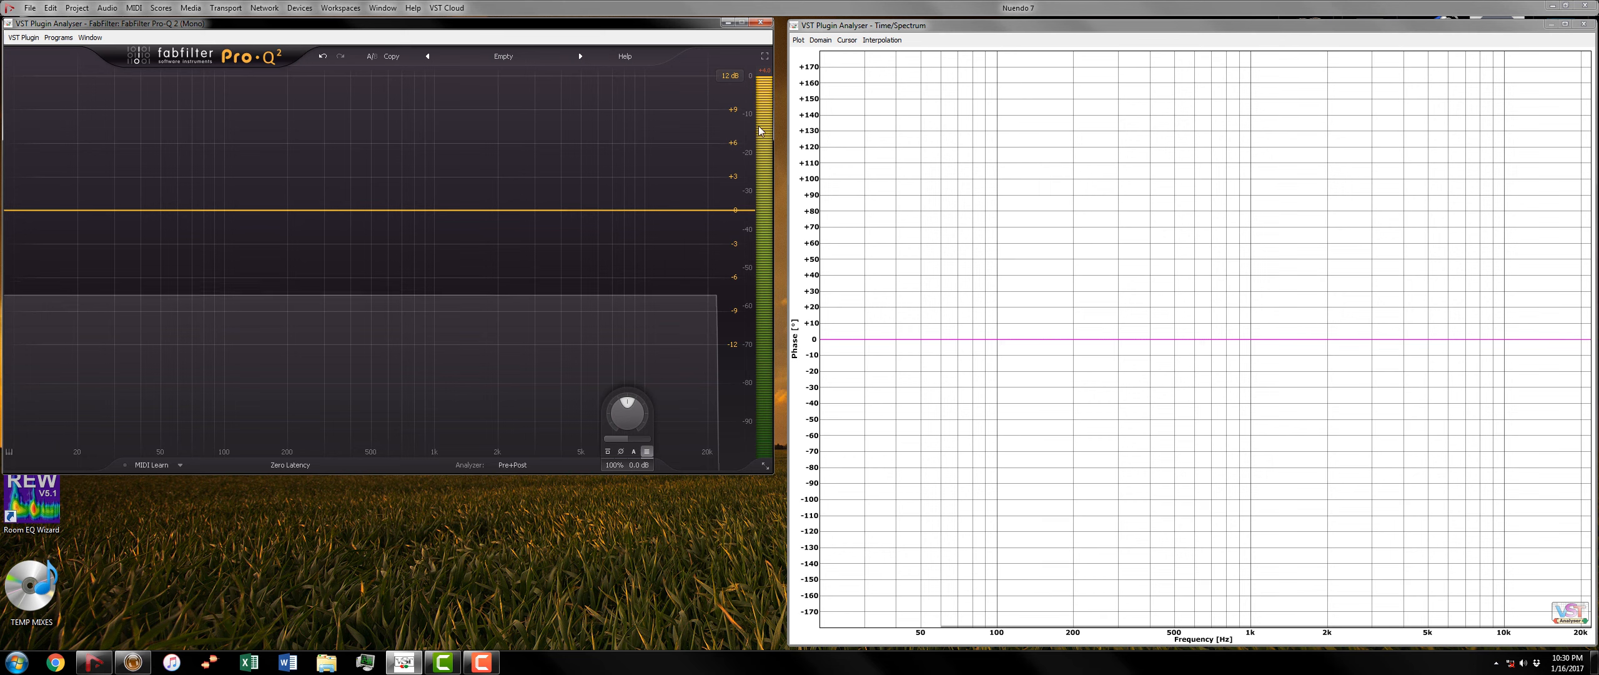
pyautogui.click(767, 80)
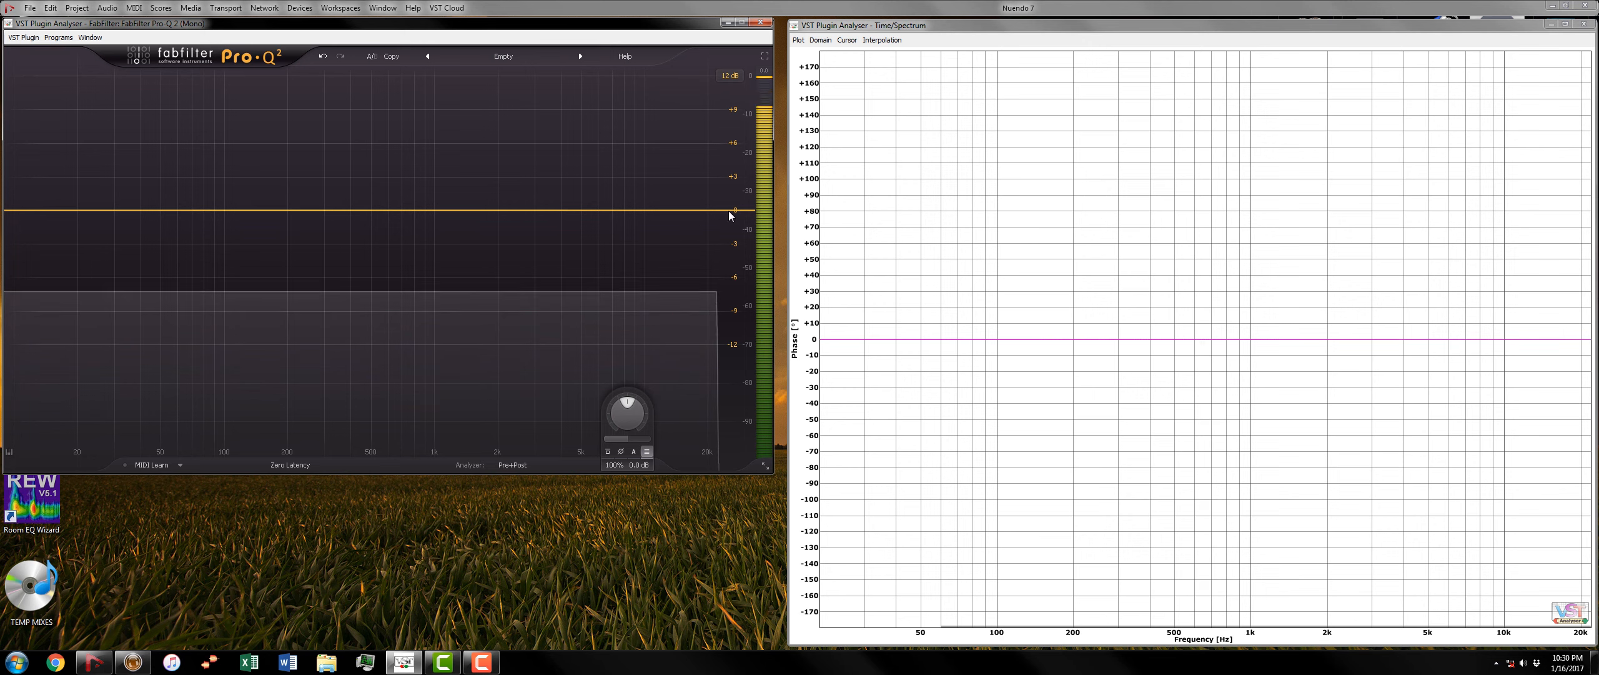
# Step: Try a high shelf of about +2.5 dB at 1 kHz and delete the band again
pyautogui.click(664, 209)
pyautogui.moveTo(663, 209); pyautogui.dragTo(439, 183)
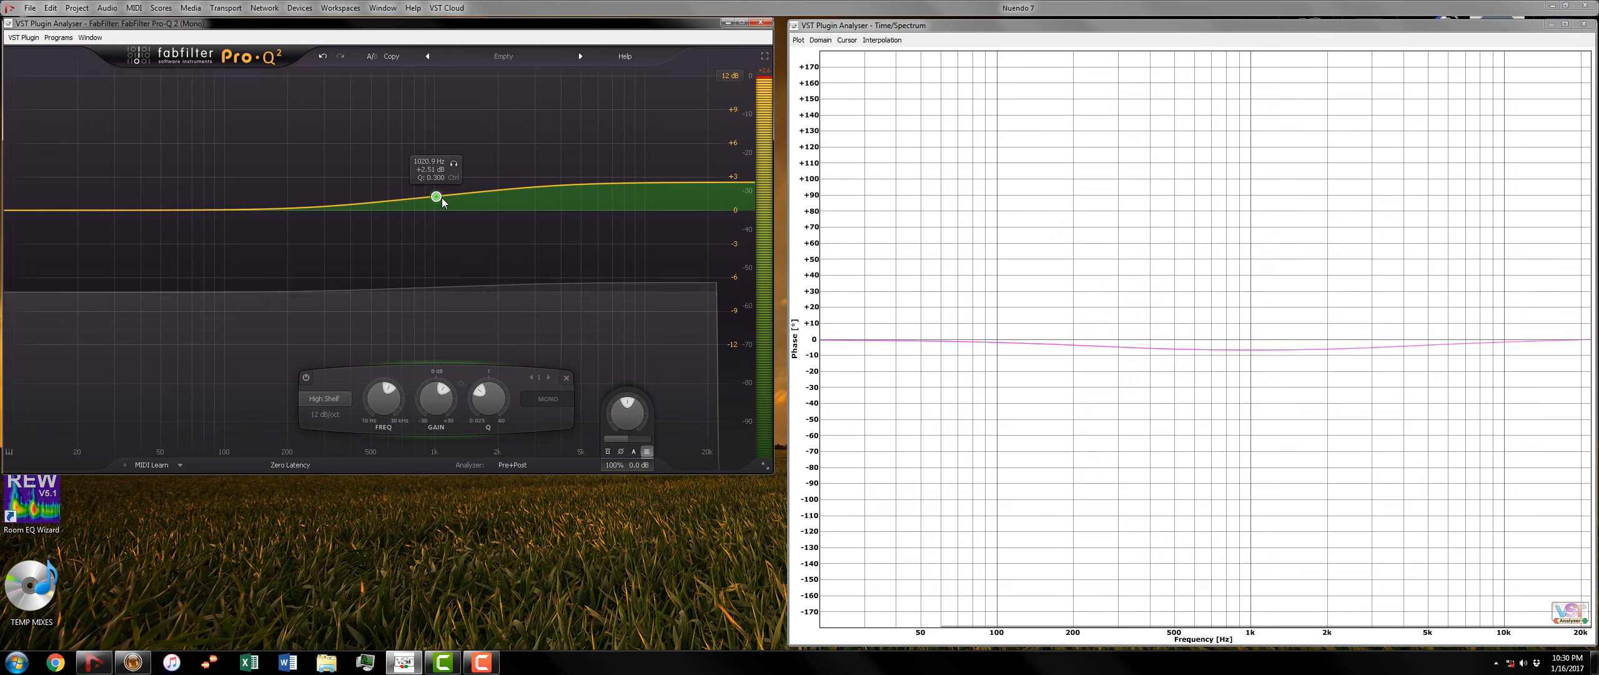
pyautogui.click(565, 377)
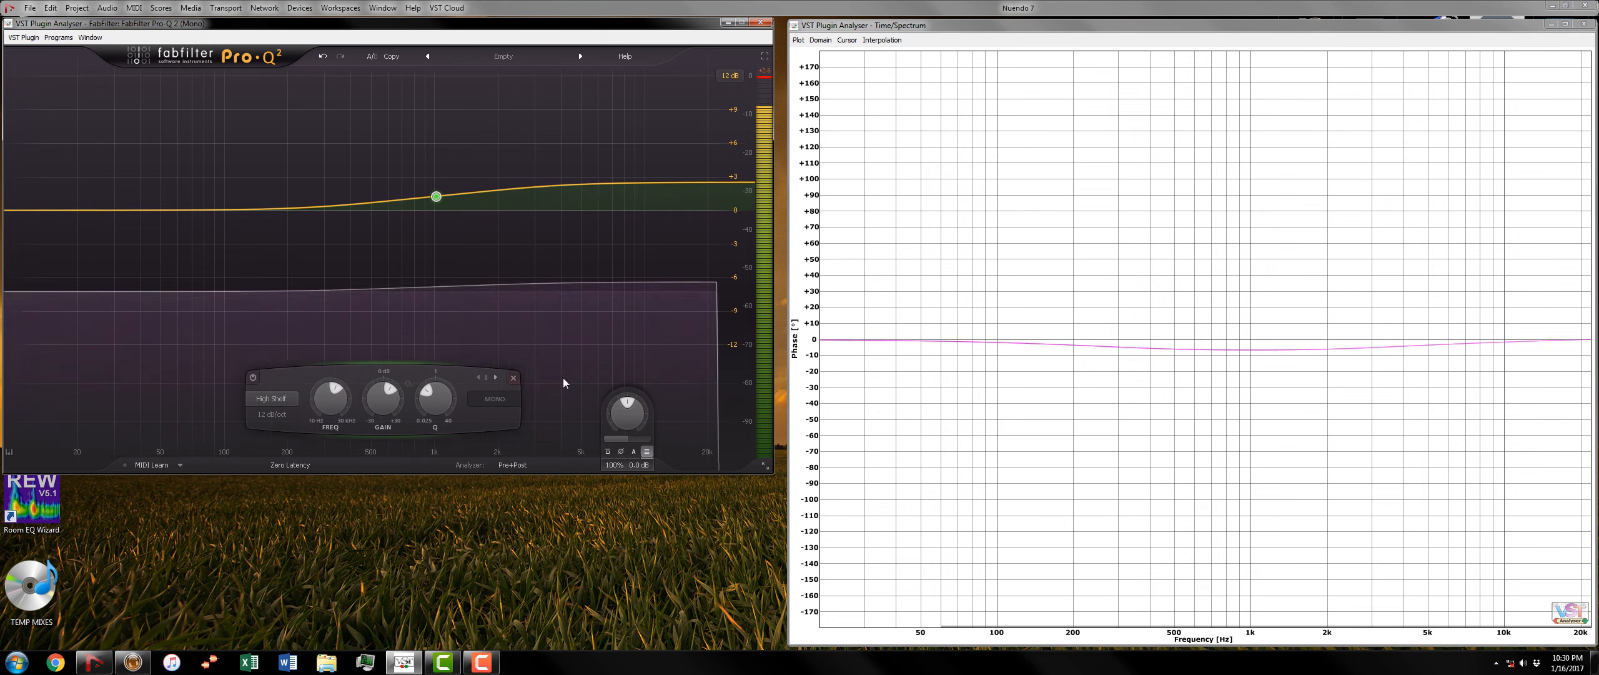
pyautogui.click(506, 377)
# Step: Try a low shelf cut between about 107 and 419 Hz, ending near -8.8 dB at 296 Hz, and delete it
pyautogui.moveTo(32, 211); pyautogui.dragTo(230, 258)
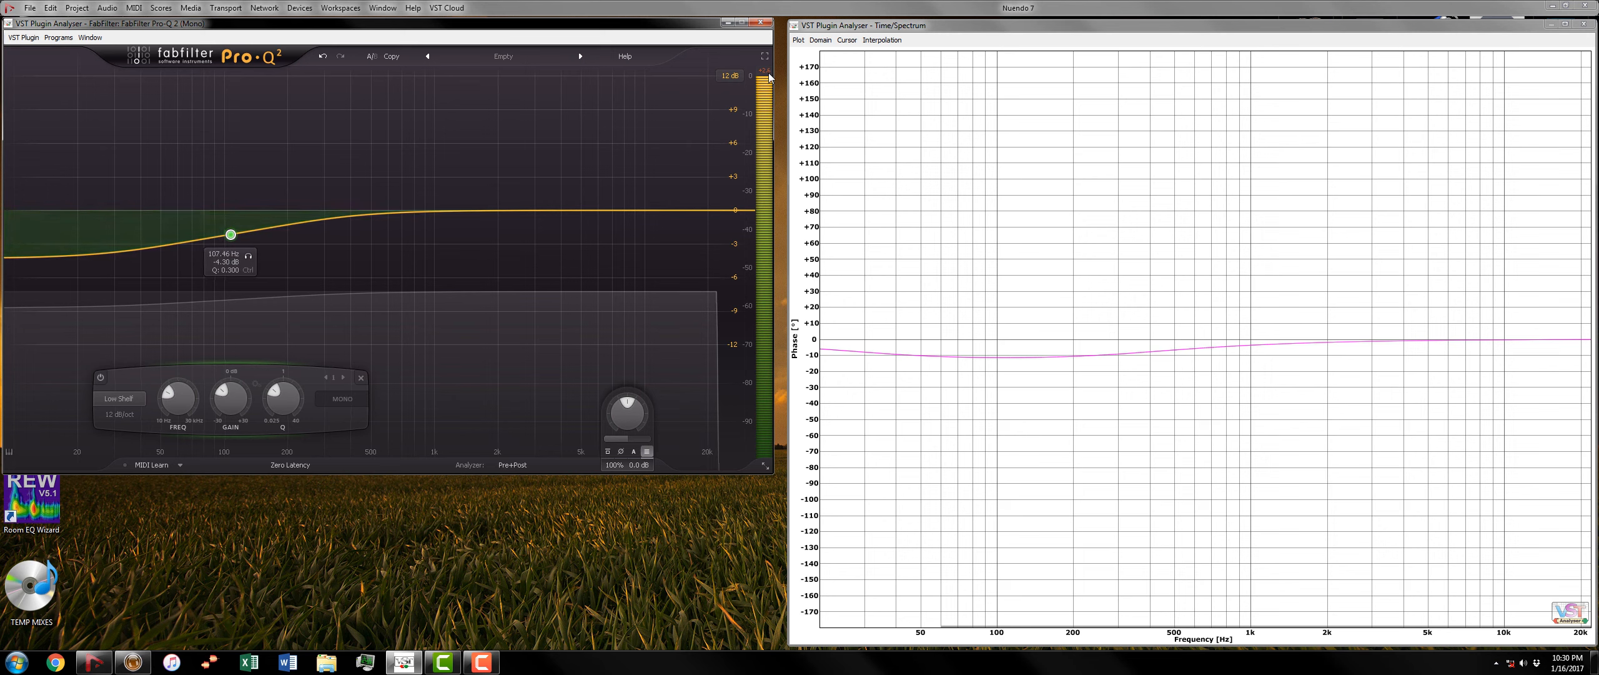
pyautogui.moveTo(230, 236); pyautogui.dragTo(297, 260)
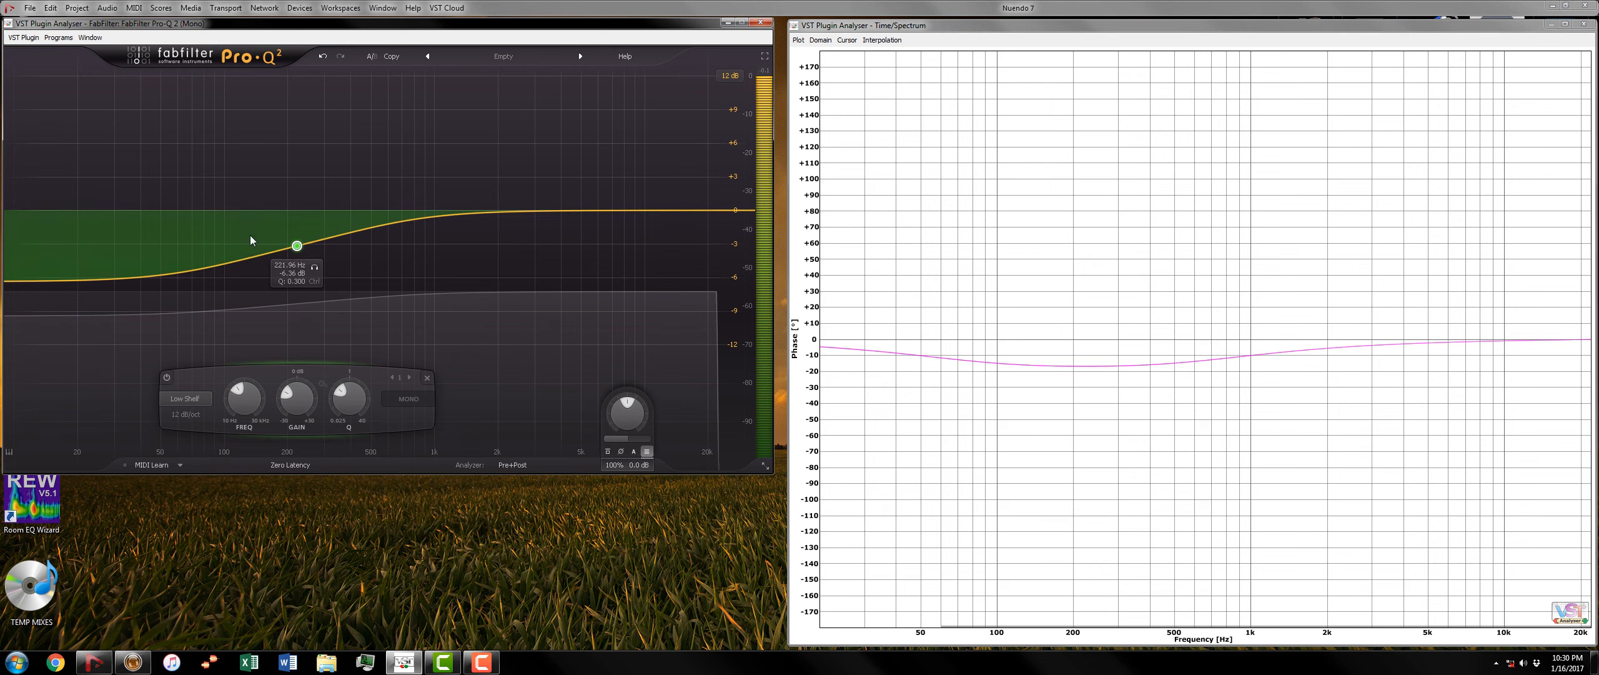
pyautogui.moveTo(297, 250); pyautogui.dragTo(355, 248)
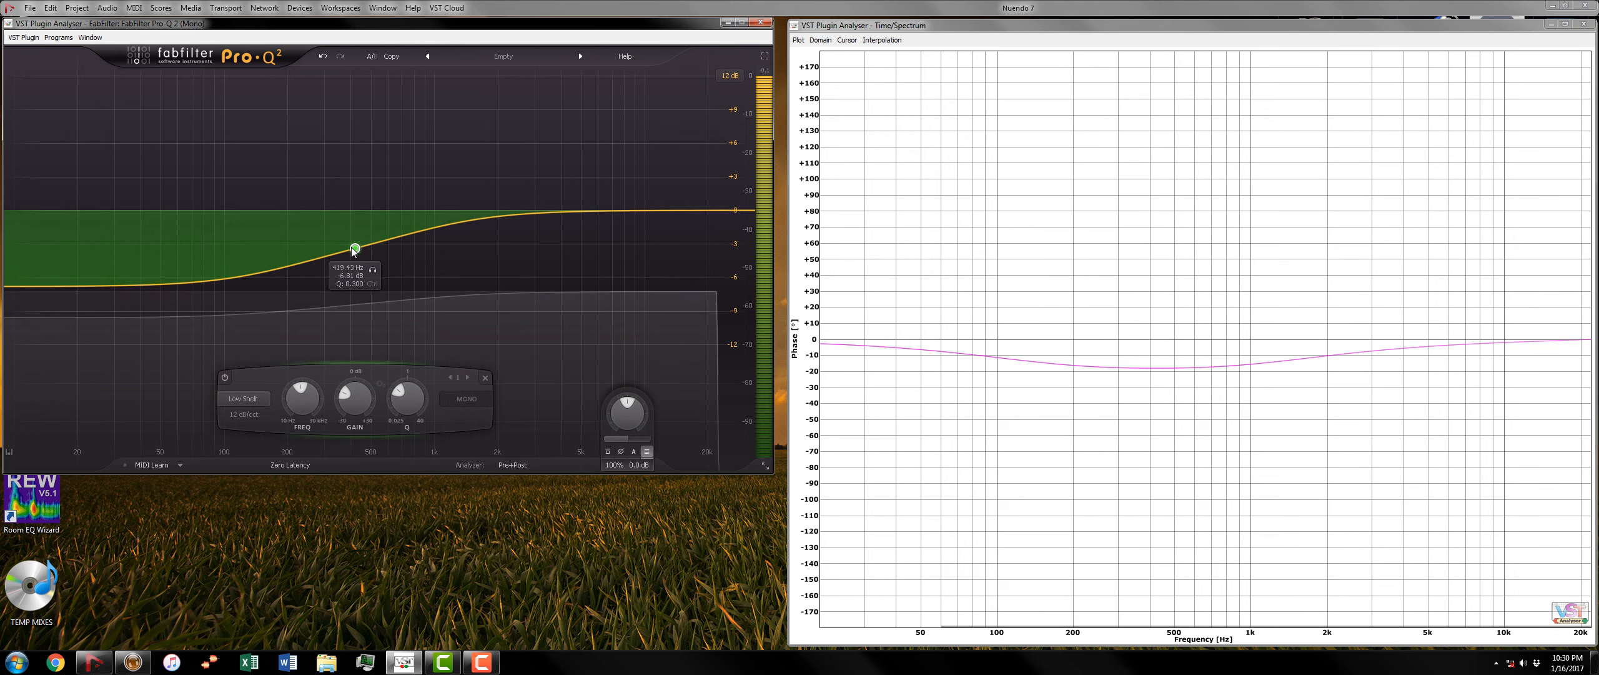
pyautogui.moveTo(353, 249); pyautogui.dragTo(324, 260)
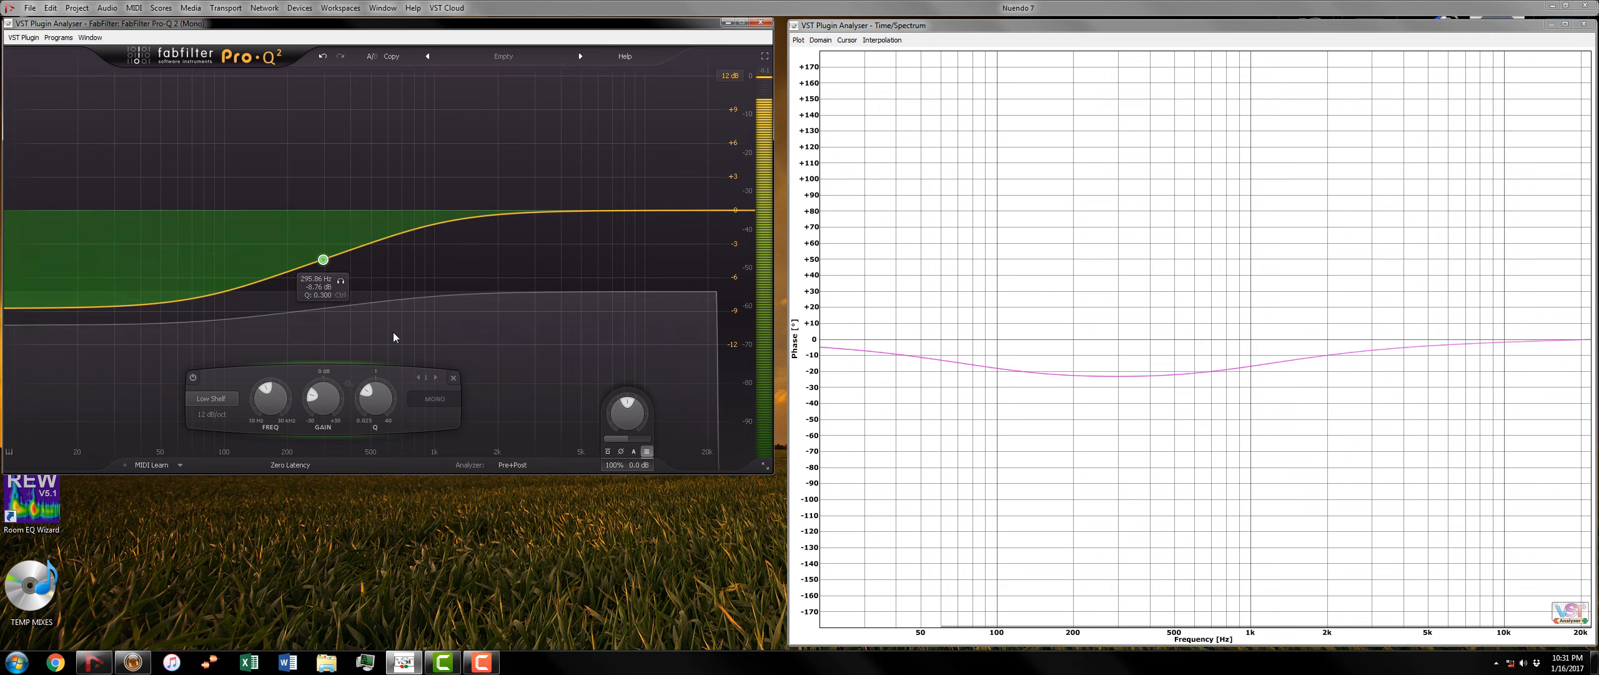
pyautogui.click(455, 379)
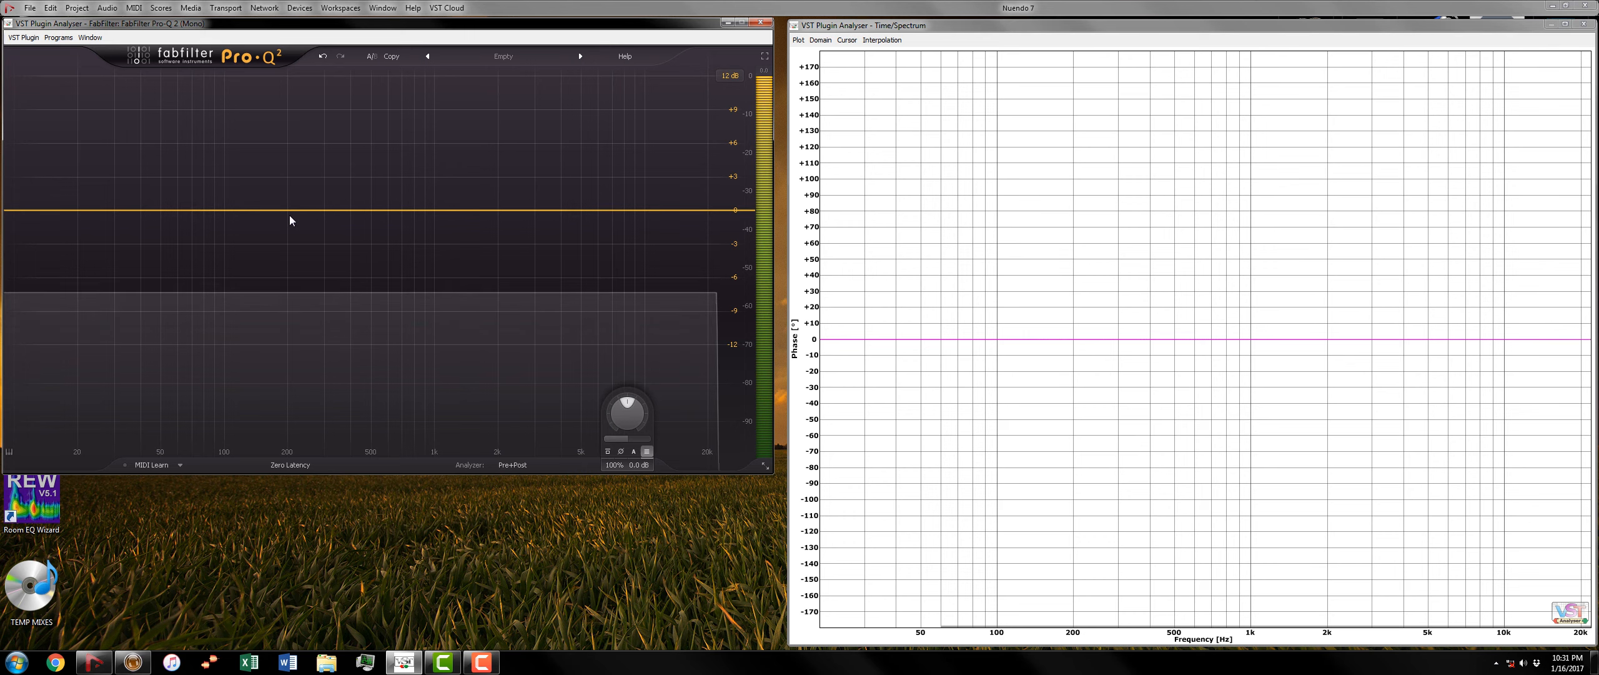
# Step: Try a bell cut of about -3 dB at 207 Hz, flatten it to near 0 dB, and delete the band
pyautogui.moveTo(296, 214); pyautogui.dragTo(292, 244)
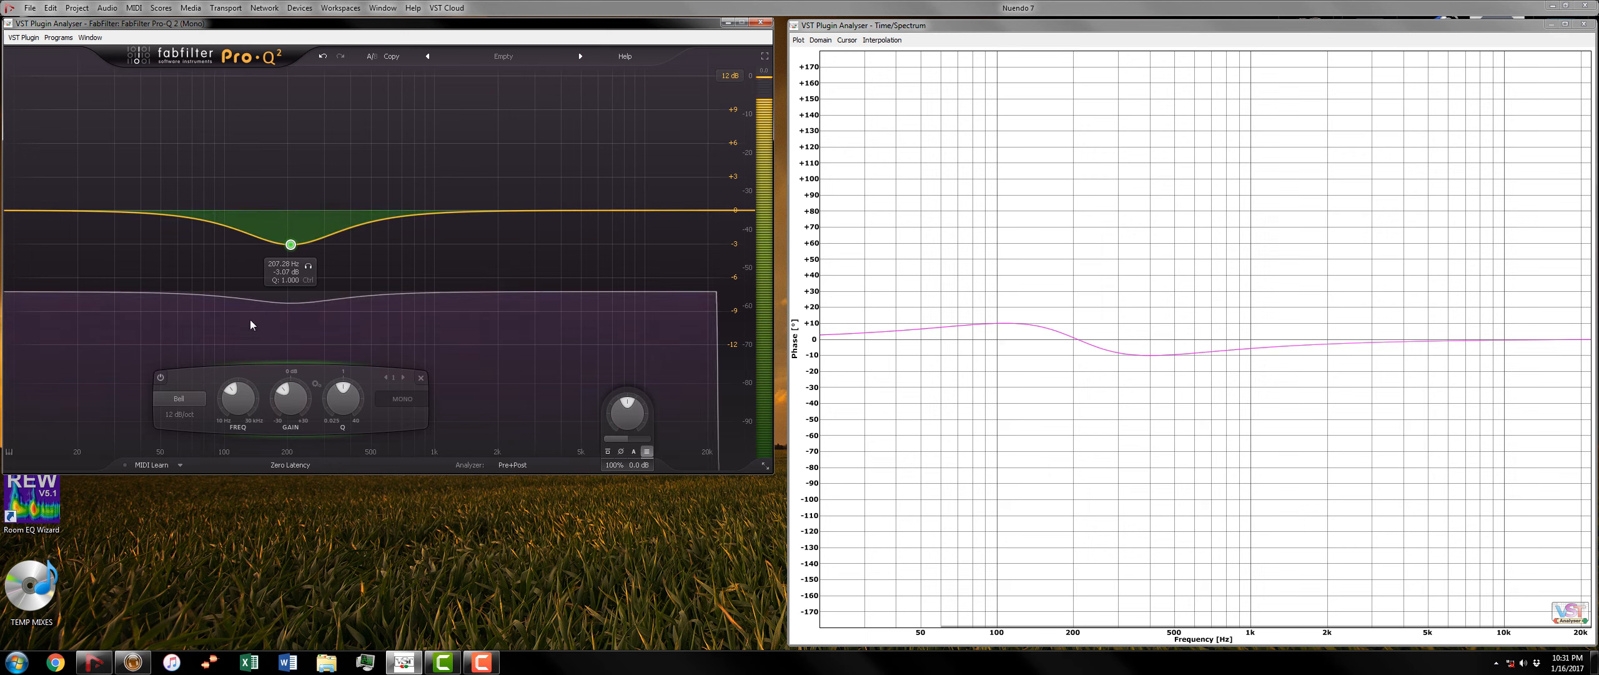
pyautogui.moveTo(291, 245); pyautogui.dragTo(296, 209)
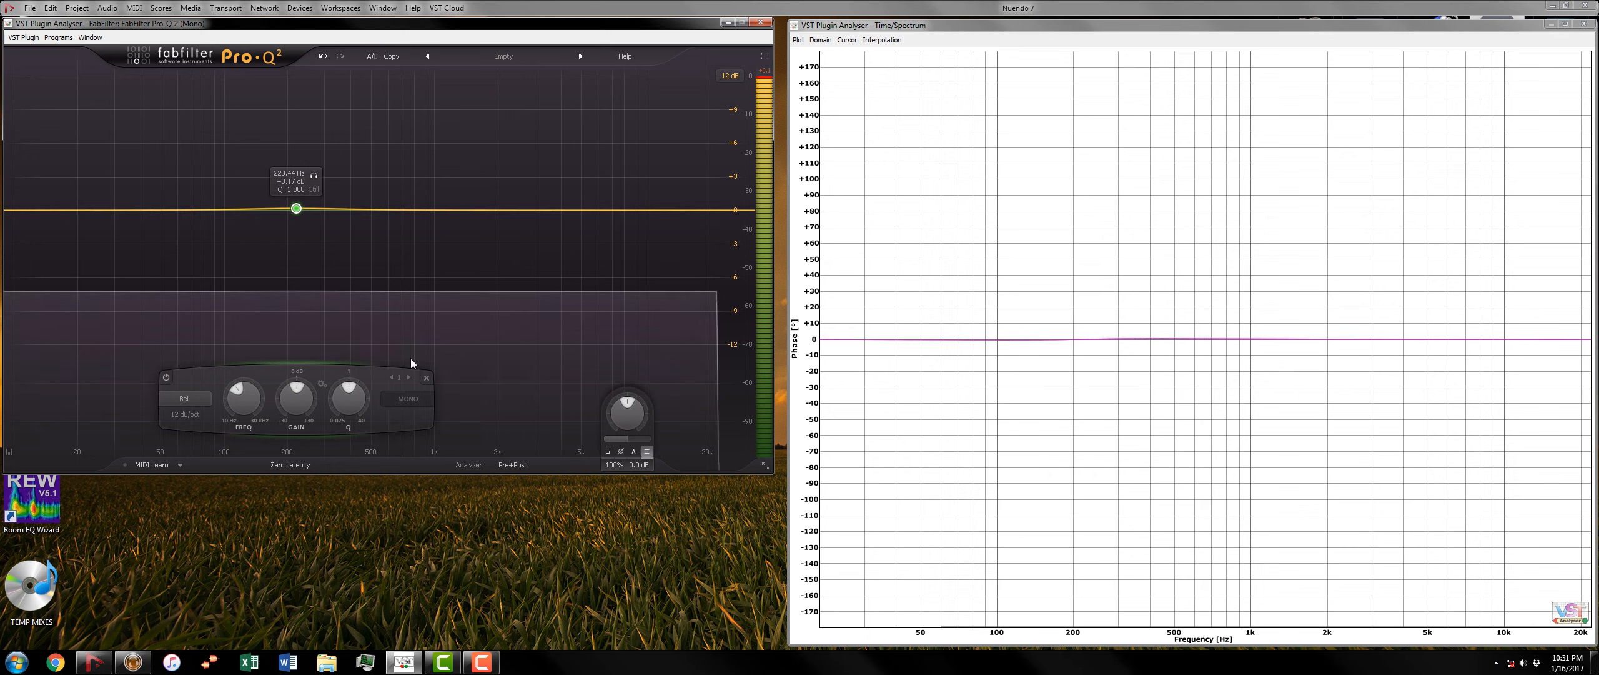
pyautogui.click(427, 379)
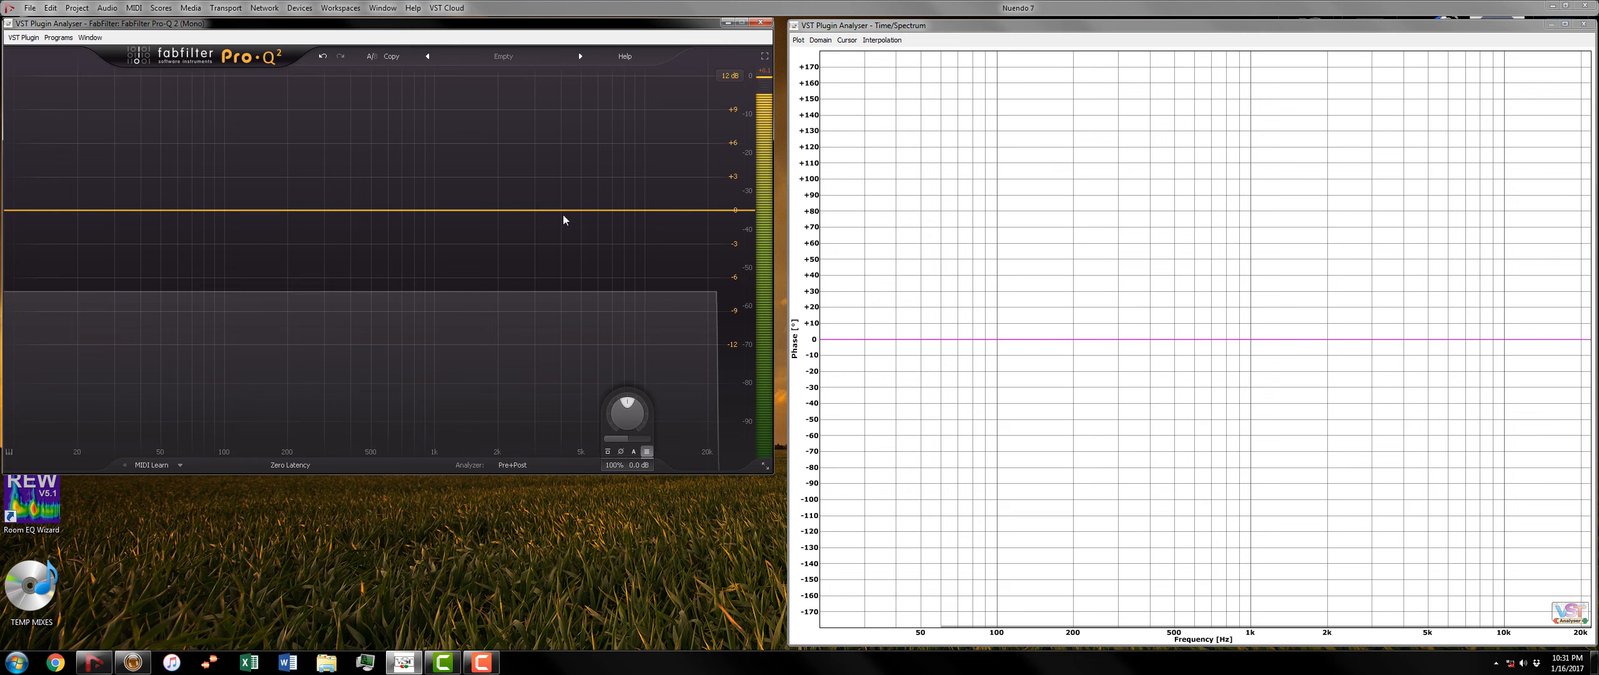
# Step: Try a bell boost of about +2 dB at 5.7 kHz and a high shelf of about +3.6 dB at 11.4 kHz, deleting each
pyautogui.moveTo(597, 198); pyautogui.dragTo(591, 188)
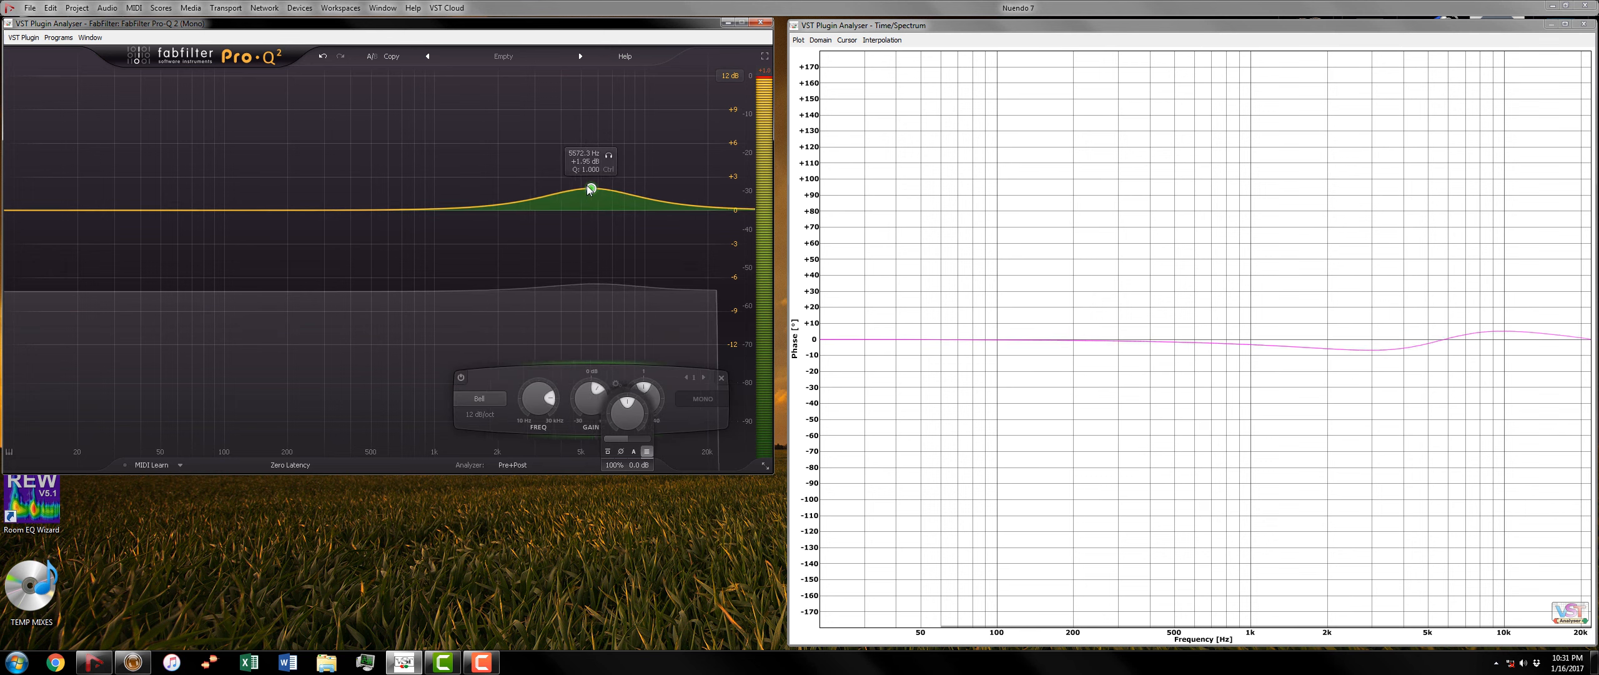
pyautogui.click(720, 377)
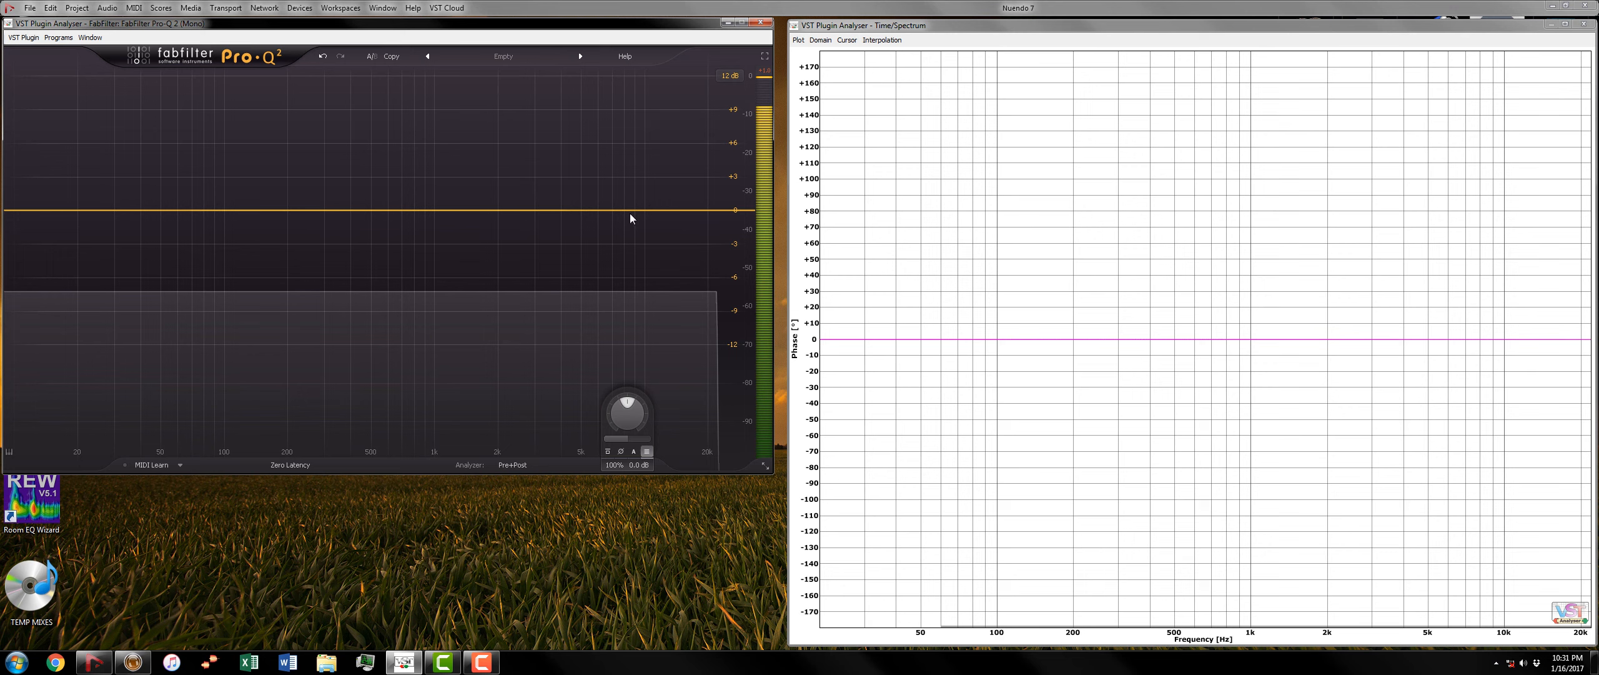
pyautogui.moveTo(723, 213); pyautogui.dragTo(662, 174)
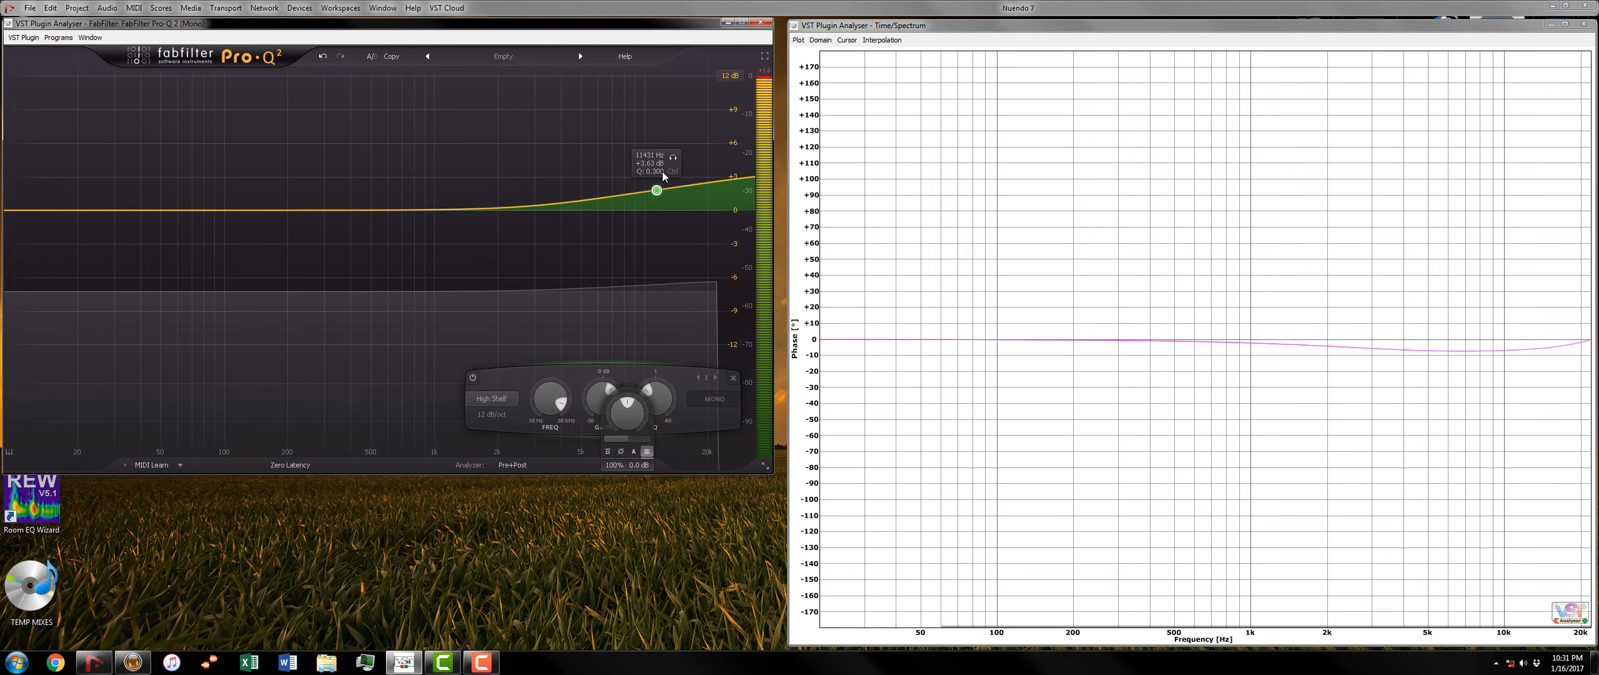
pyautogui.click(734, 377)
# Step: Create a bell cut of about -2.9 dB at 284 Hz and a bell boost of about +2.2 dB at 7.1 kHz
pyautogui.moveTo(323, 209); pyautogui.dragTo(323, 239)
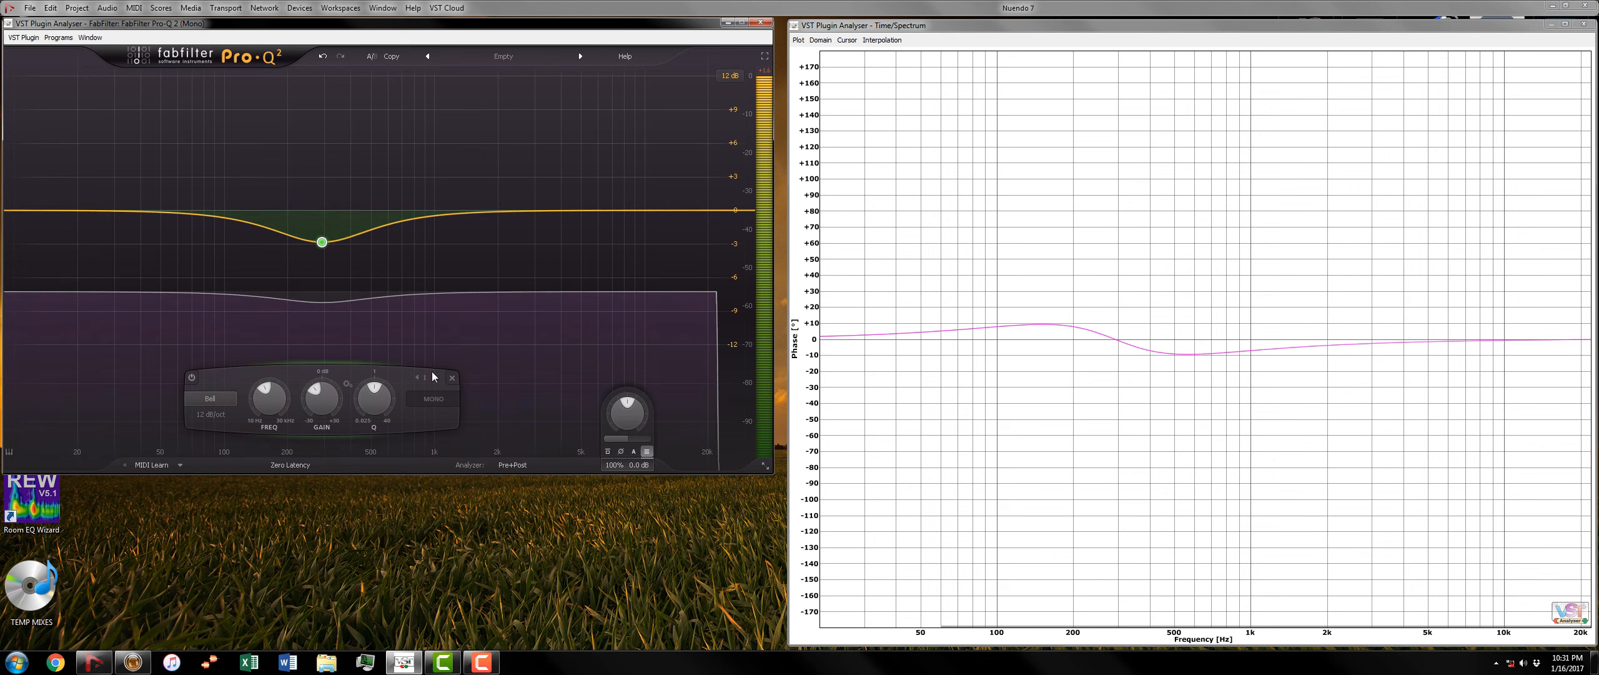
pyautogui.click(451, 379)
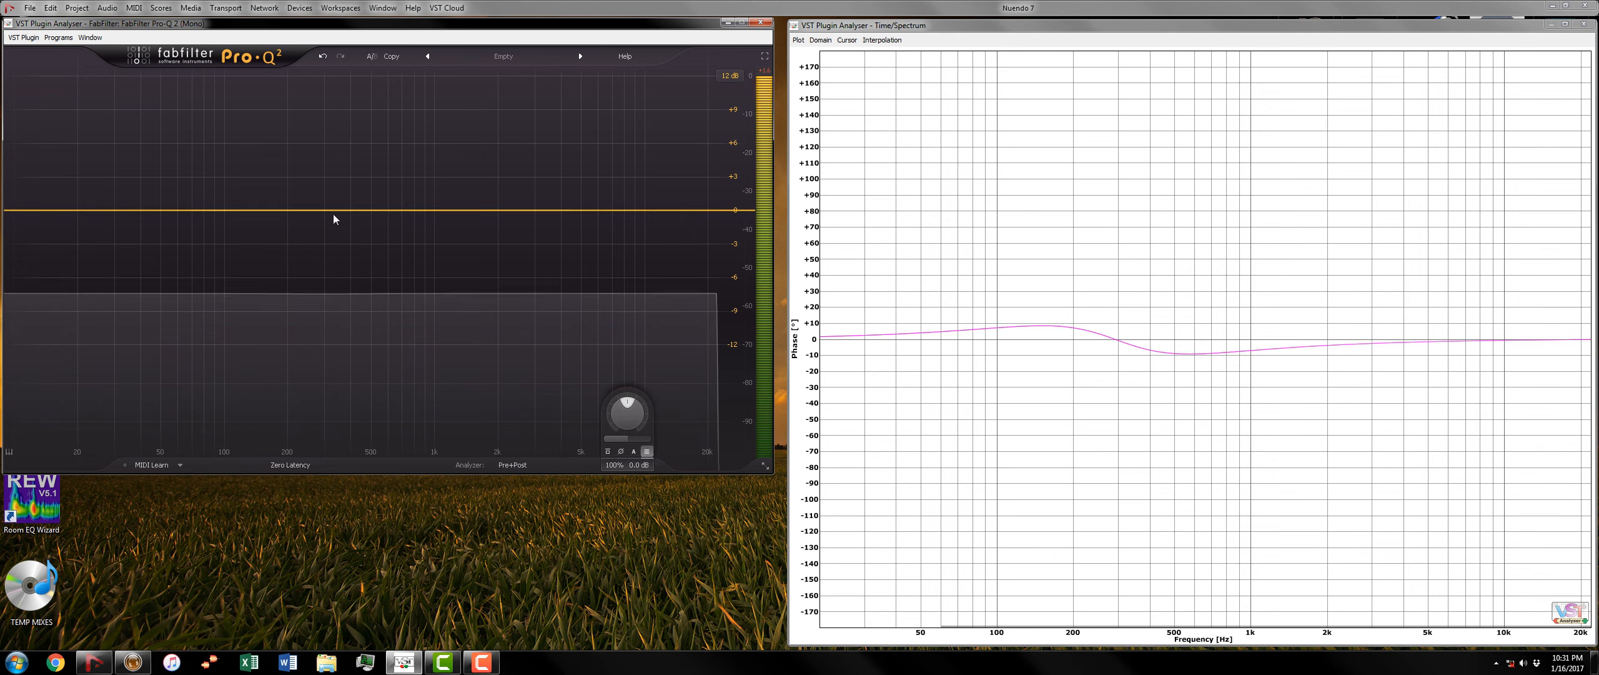
pyautogui.moveTo(320, 211); pyautogui.dragTo(323, 246)
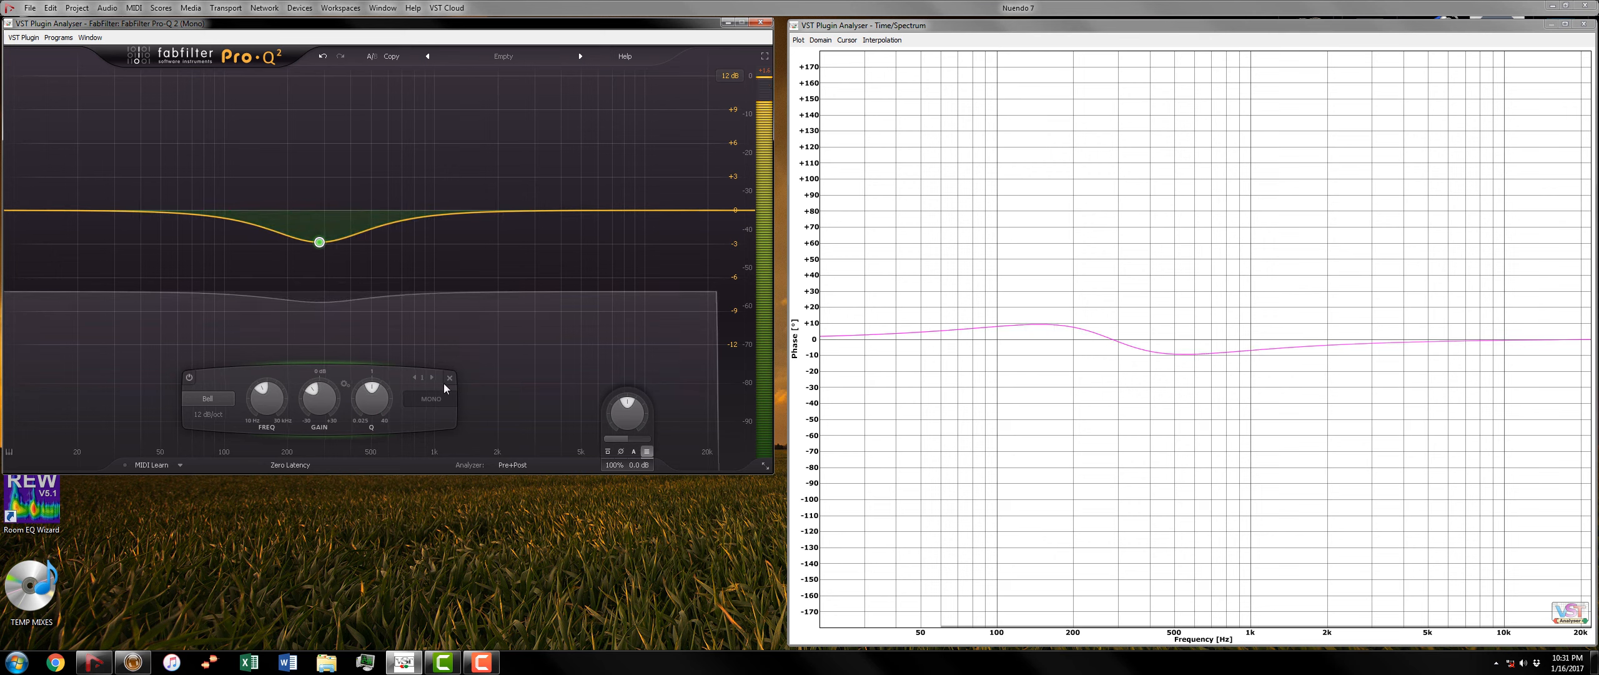
pyautogui.moveTo(548, 217); pyautogui.dragTo(612, 187)
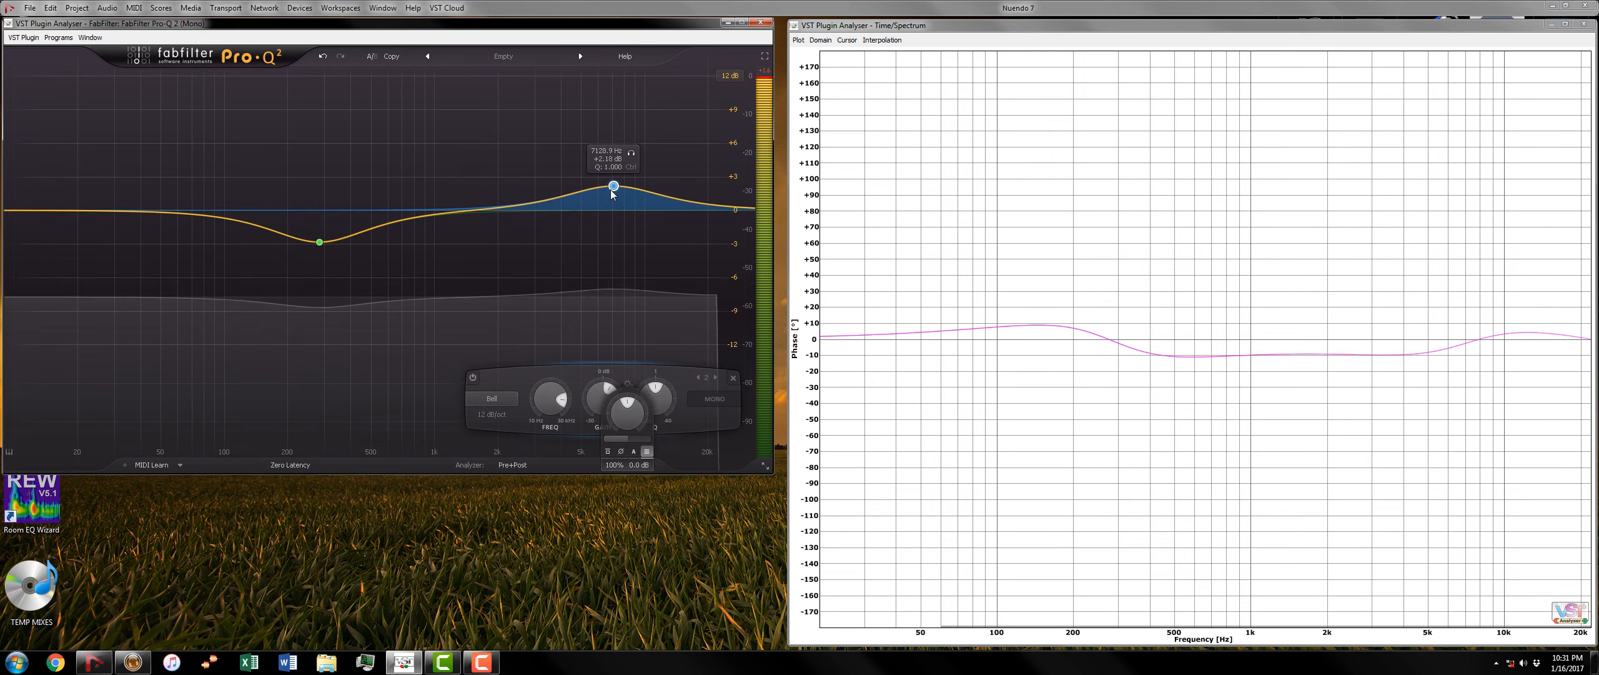
# Step: Bypass the 284 Hz bell cut and reshape the high-frequency bell boost to about +2.9 dB at 6.3 kHz
pyautogui.moveTo(317, 247)
pyautogui.click(189, 379)
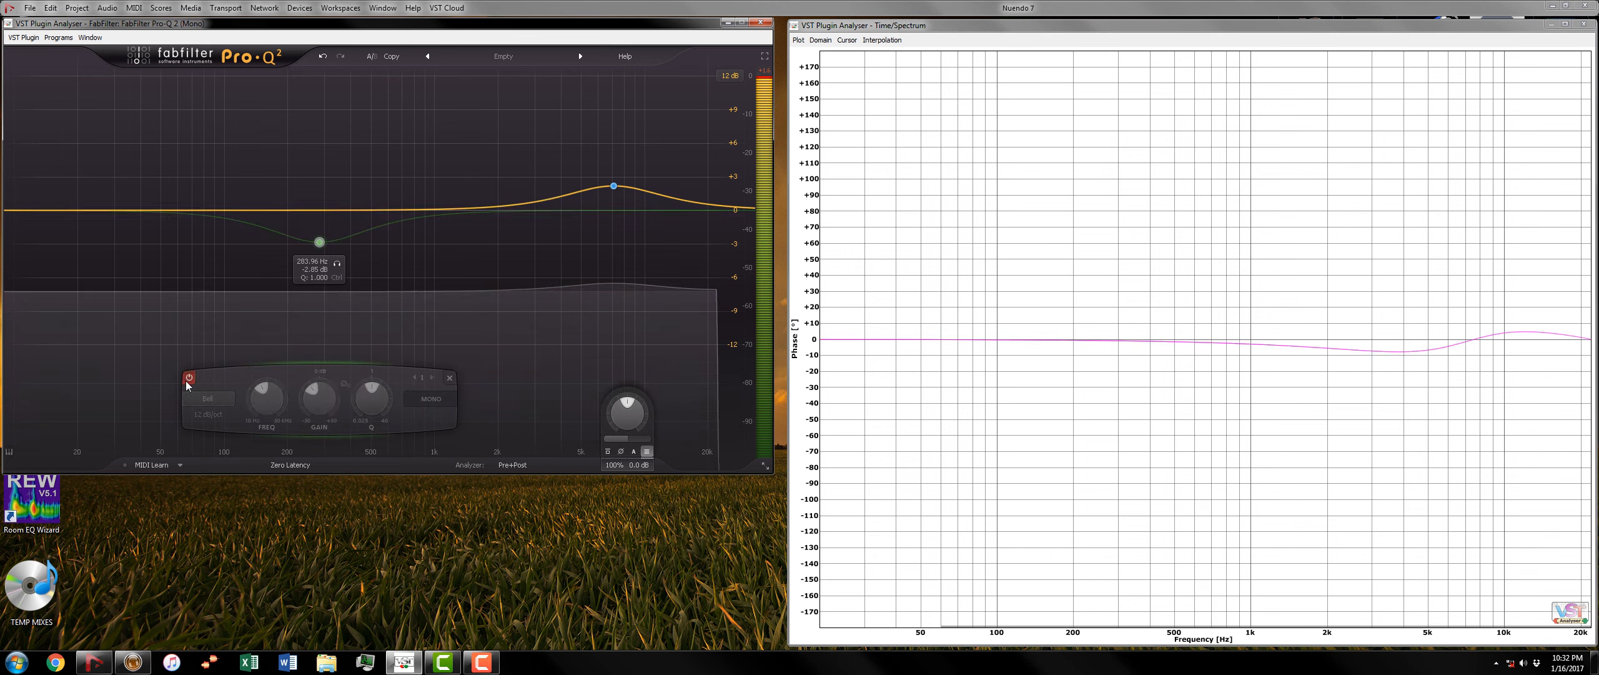
pyautogui.click(188, 379)
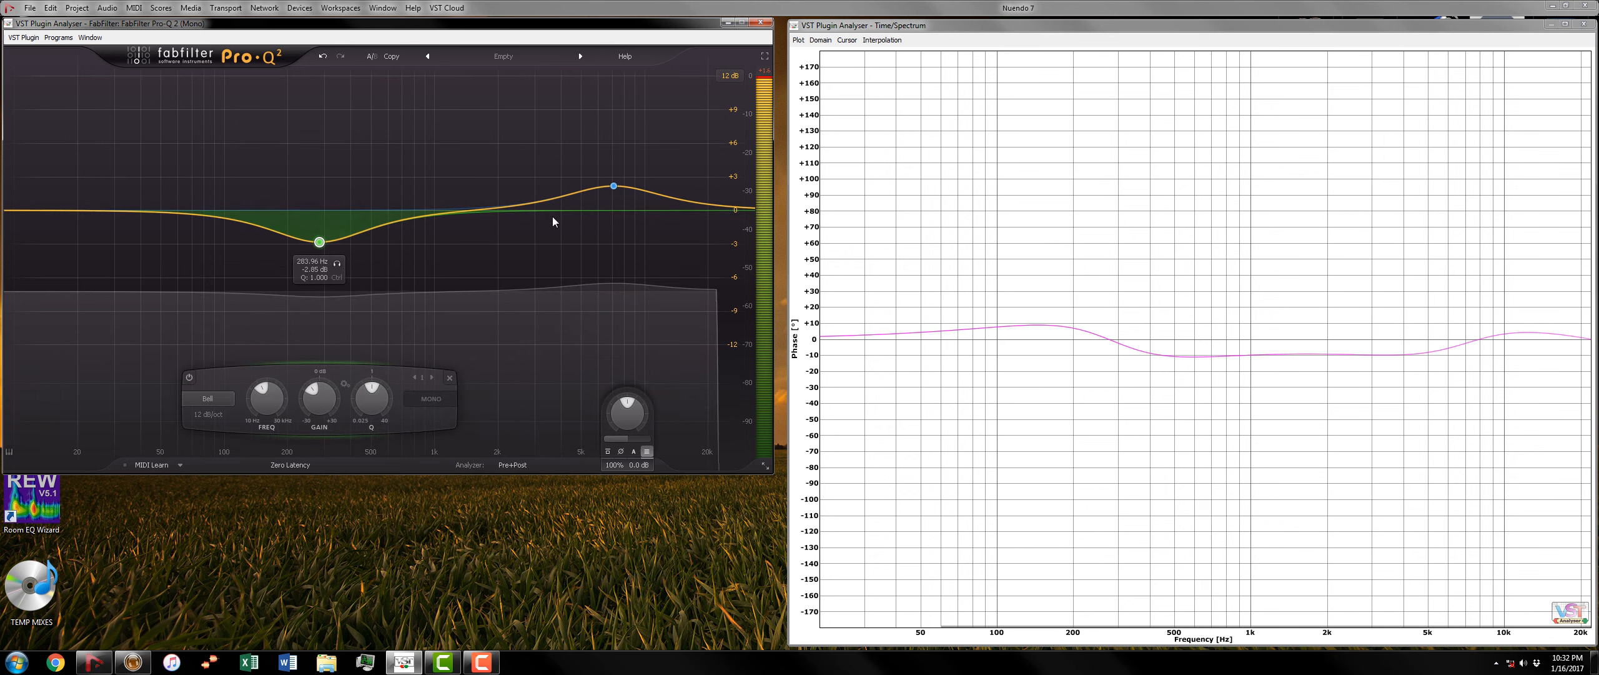
pyautogui.click(191, 379)
pyautogui.moveTo(614, 186)
pyautogui.mouseDown()
pyautogui.moveTo(601, 180)
pyautogui.moveTo(605, 200)
pyautogui.mouseUp()
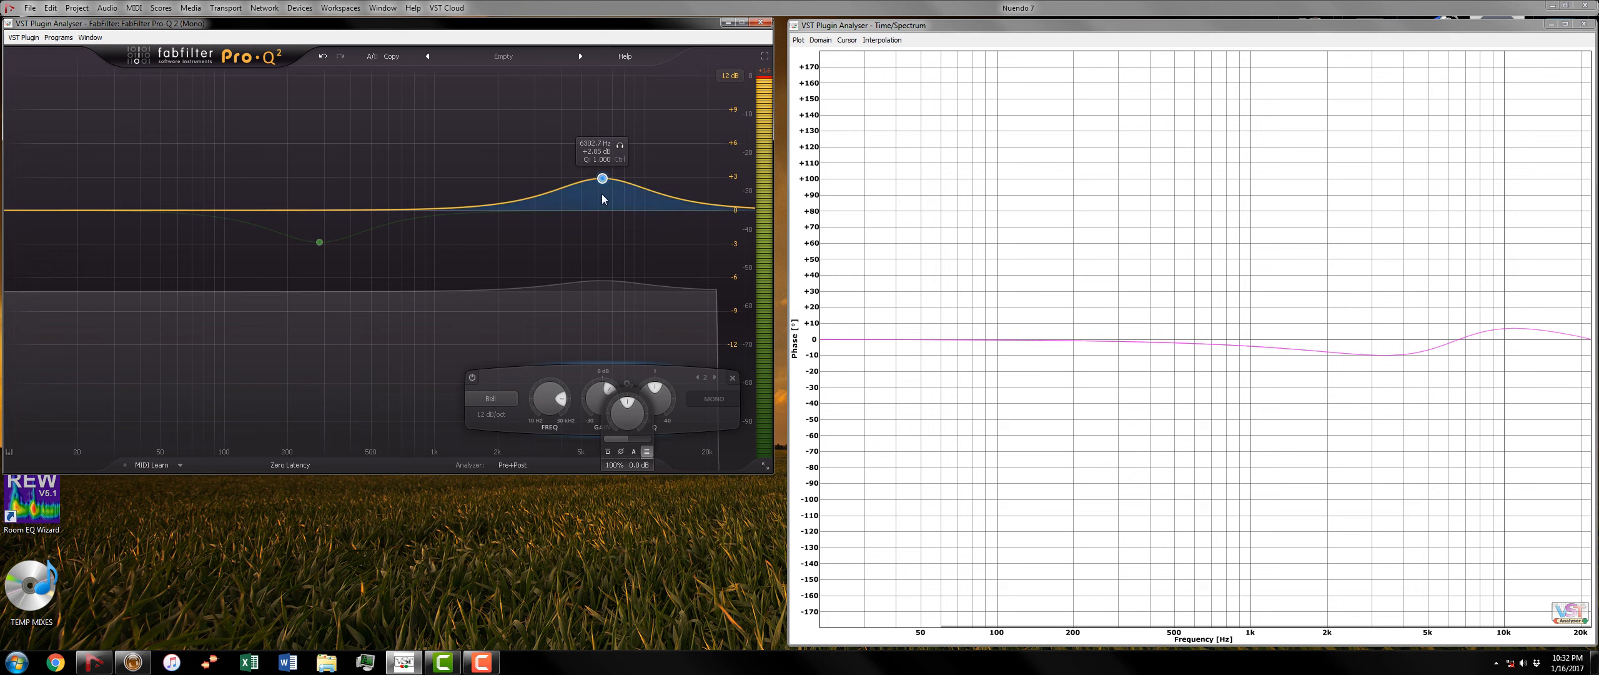
# Step: Bypass the 6.3 kHz bell boost, and switch the 284 Hz bell cut on and off again to compare its phase
pyautogui.click(472, 377)
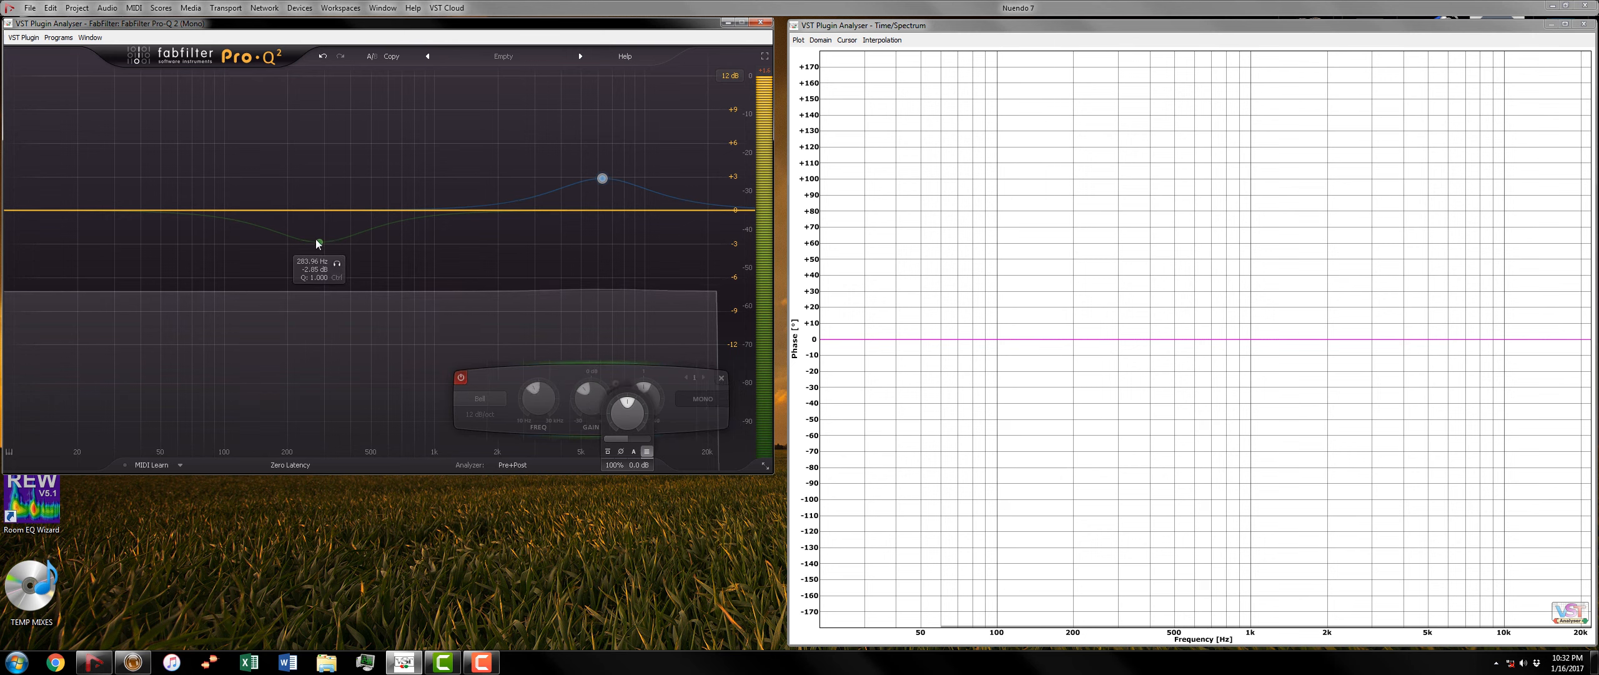
pyautogui.click(188, 378)
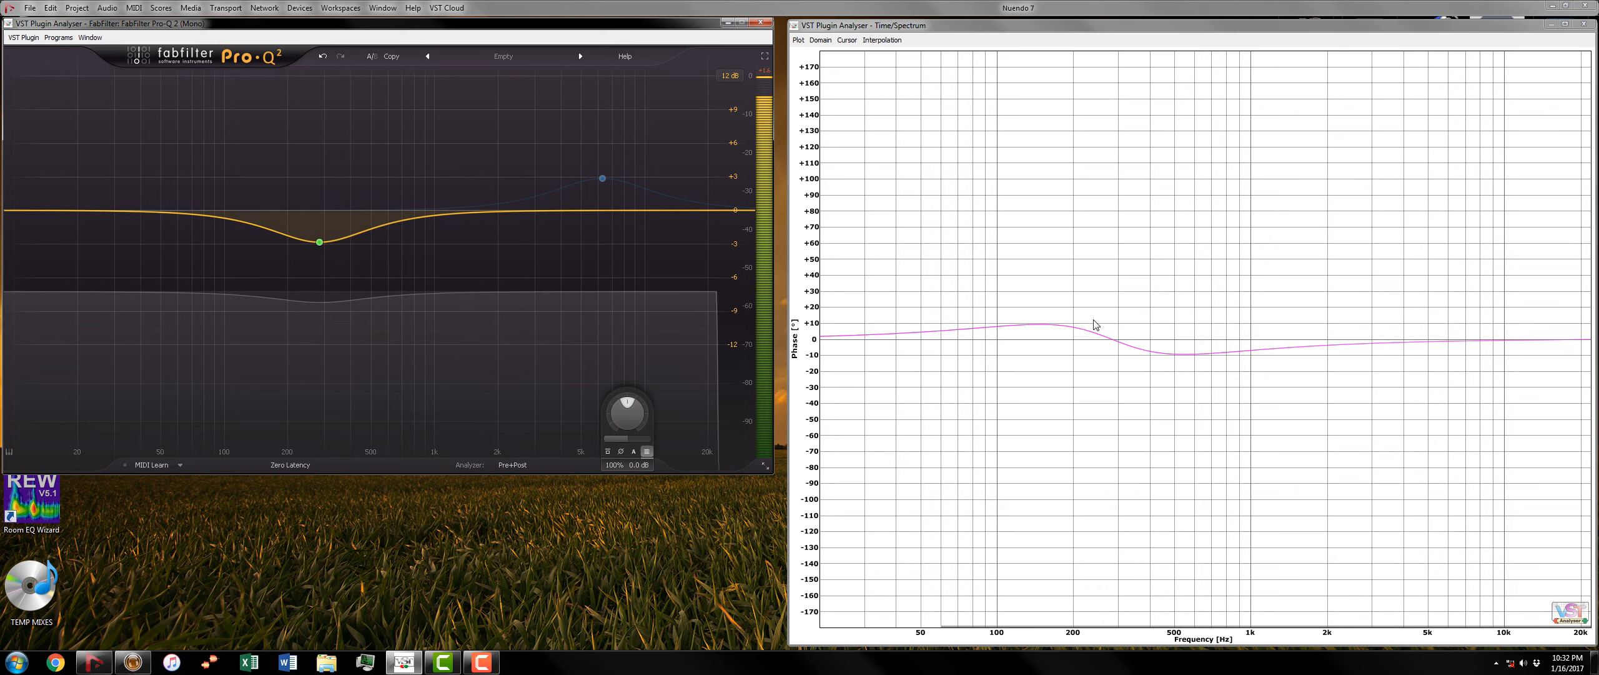
pyautogui.moveTo(603, 180)
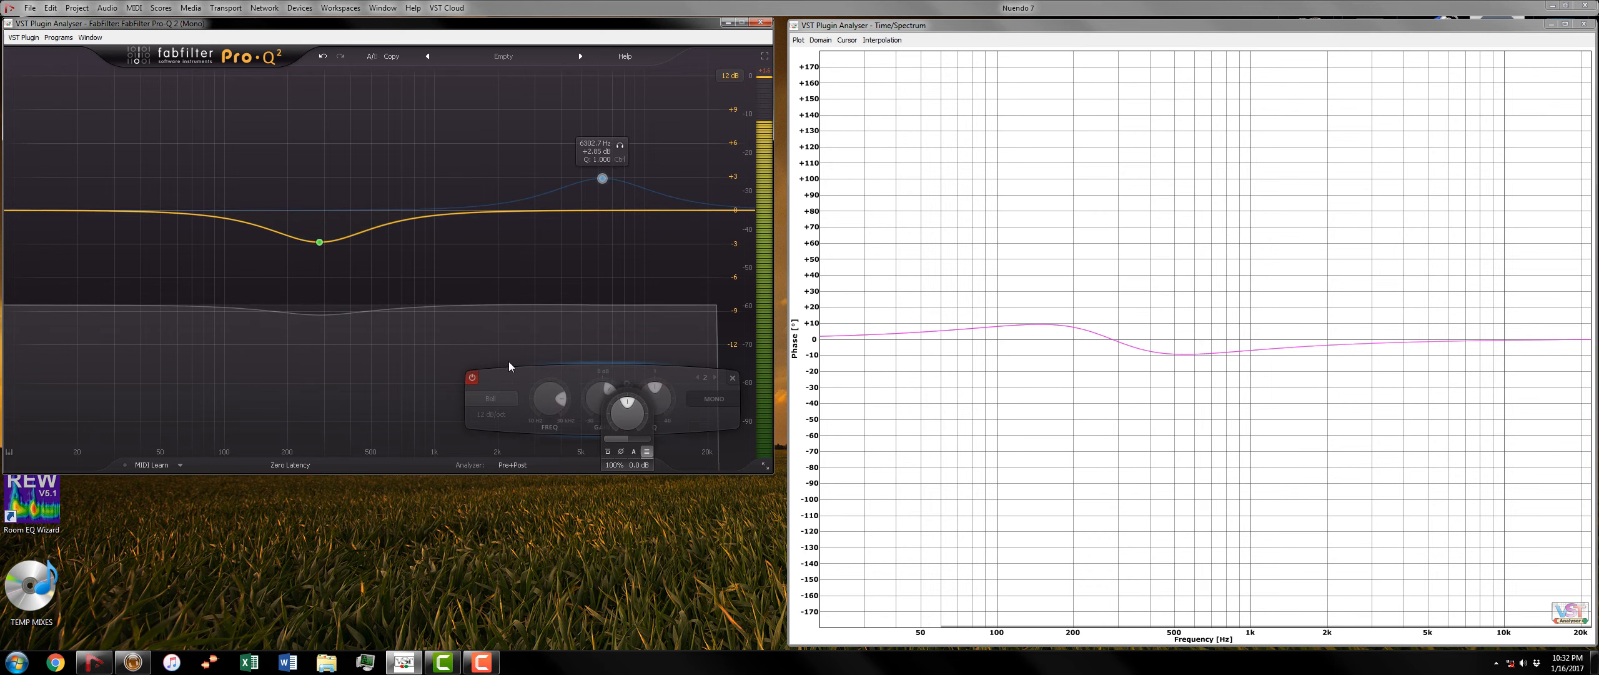
pyautogui.moveTo(318, 252)
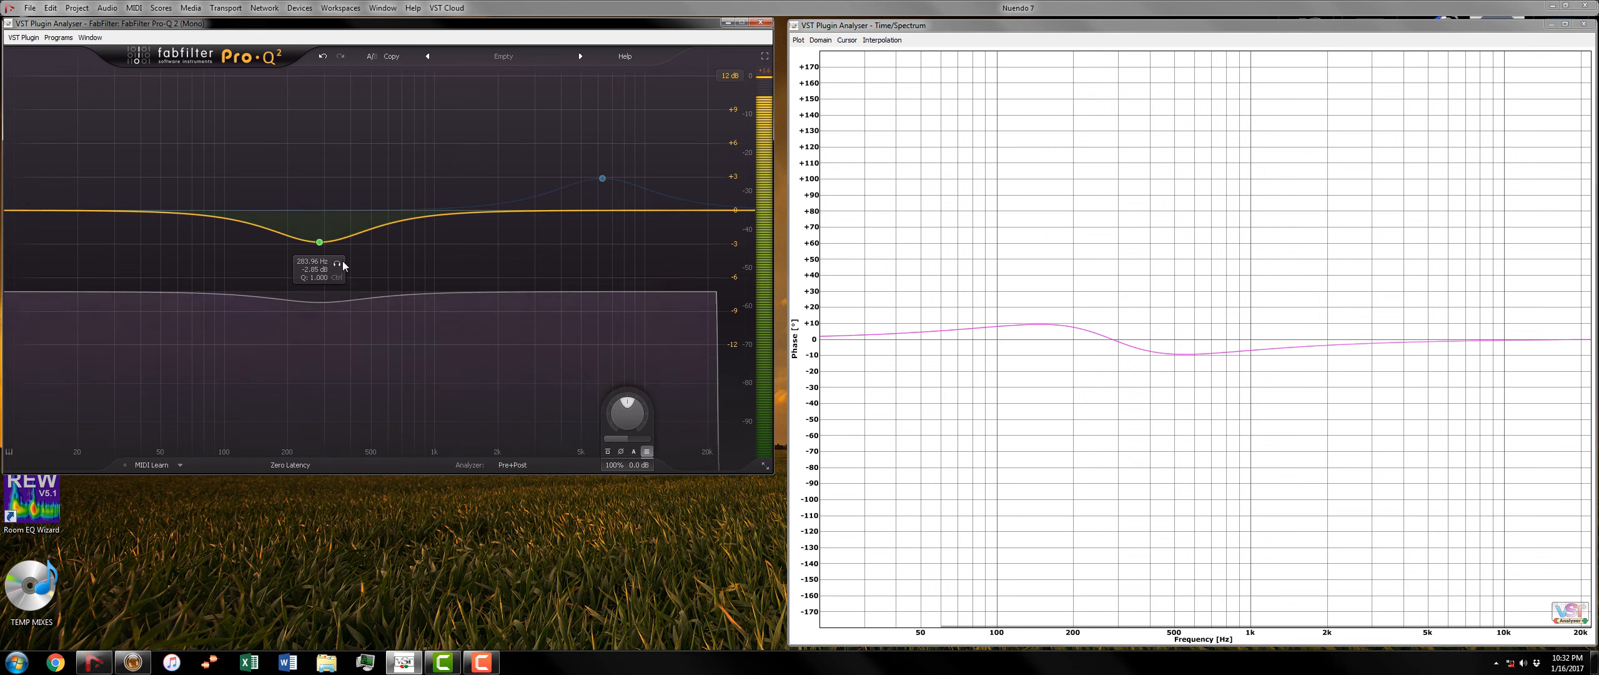
pyautogui.moveTo(313, 285)
pyautogui.click(189, 377)
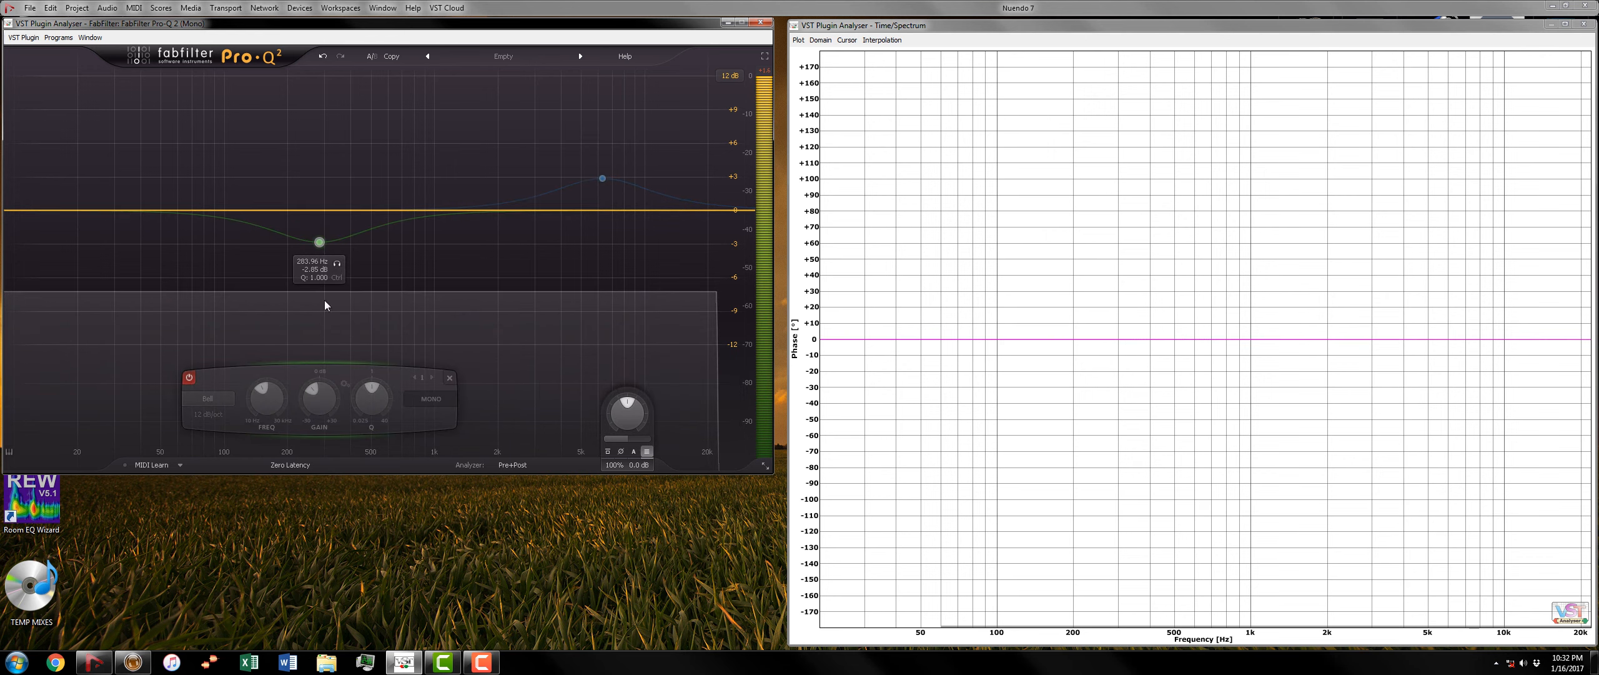
# Step: Re-enable the 6.3 kHz bell boost, shift it to about +2.9 dB at 4.2 kHz, widen and flatten it, and delete it
pyautogui.moveTo(605, 177)
pyautogui.click(471, 377)
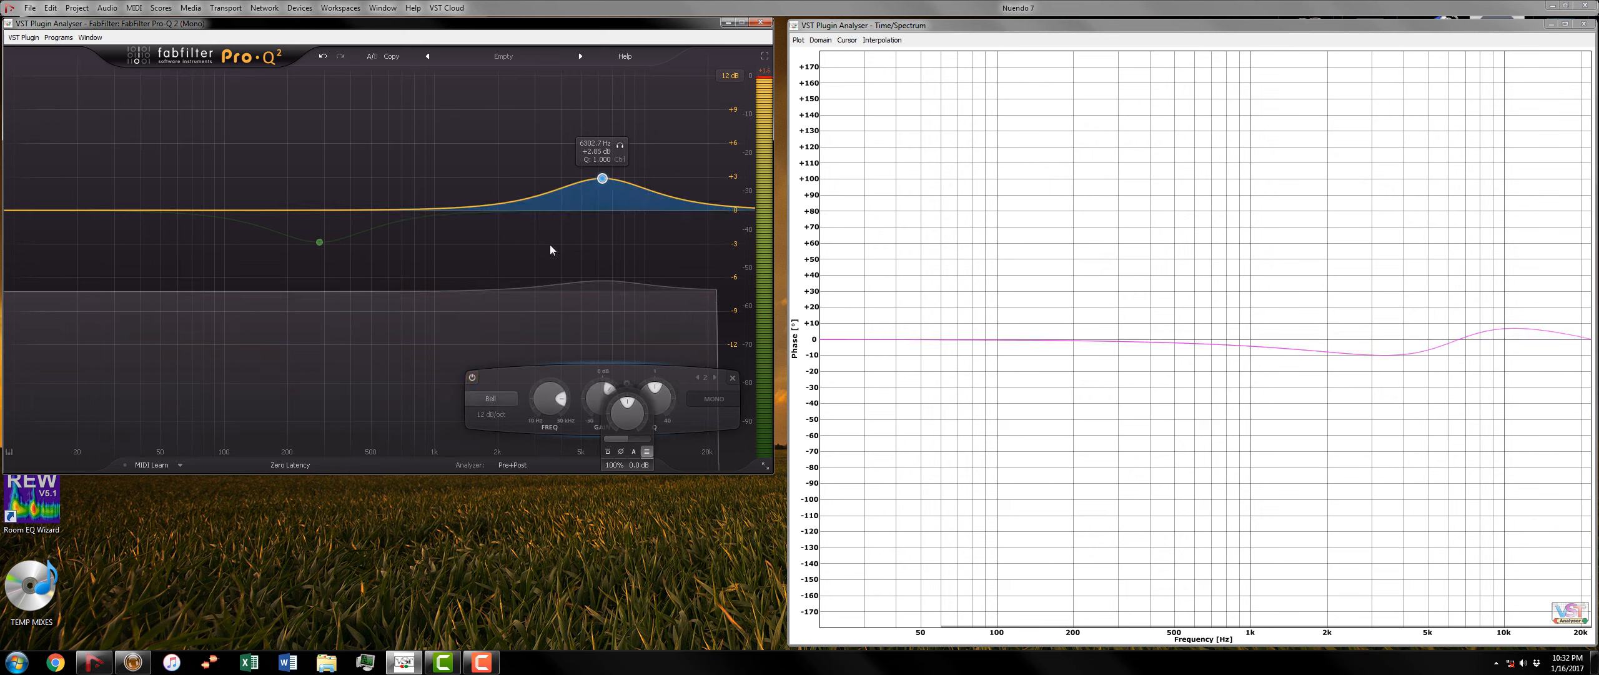
pyautogui.moveTo(603, 178); pyautogui.dragTo(565, 179)
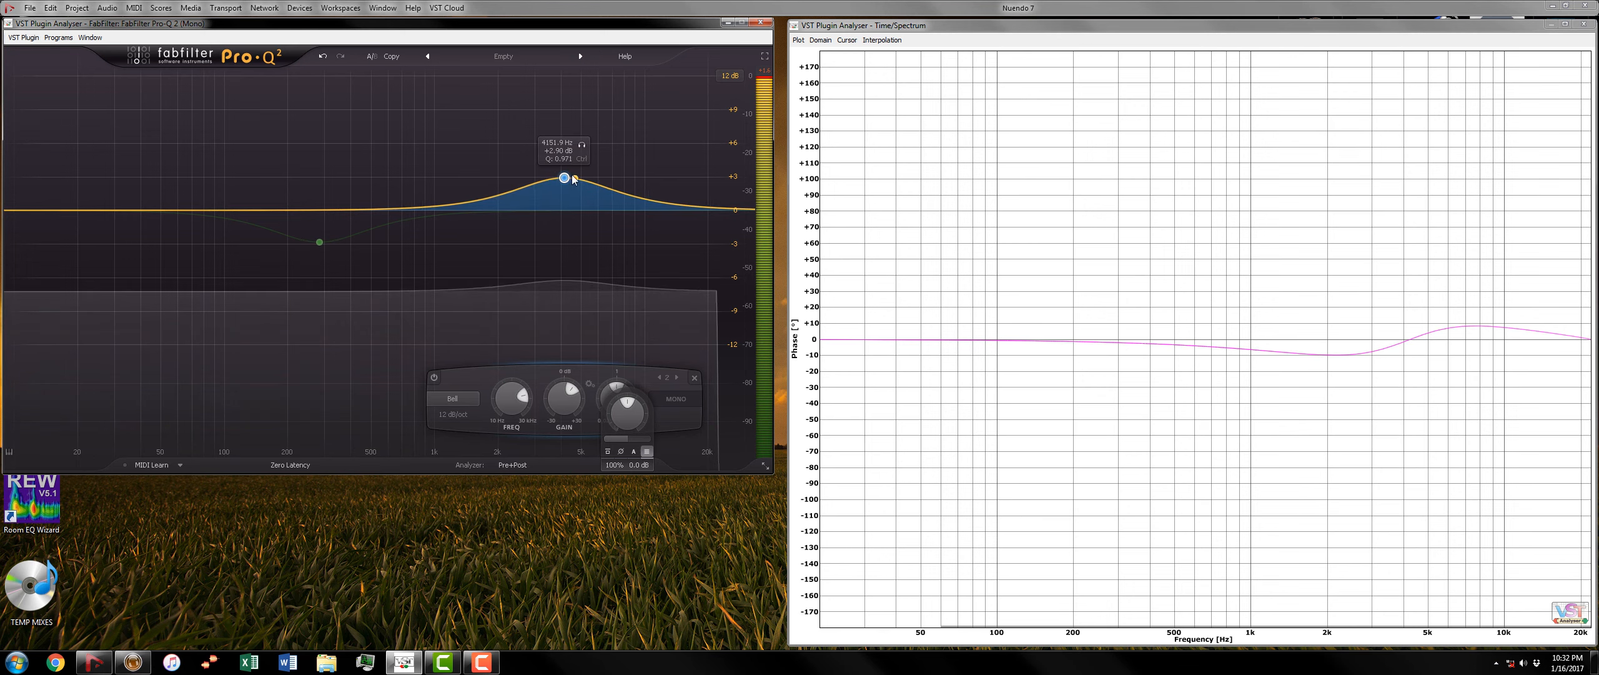
pyautogui.scroll(-4, 566, 177)
pyautogui.moveTo(562, 175); pyautogui.dragTo(561, 208)
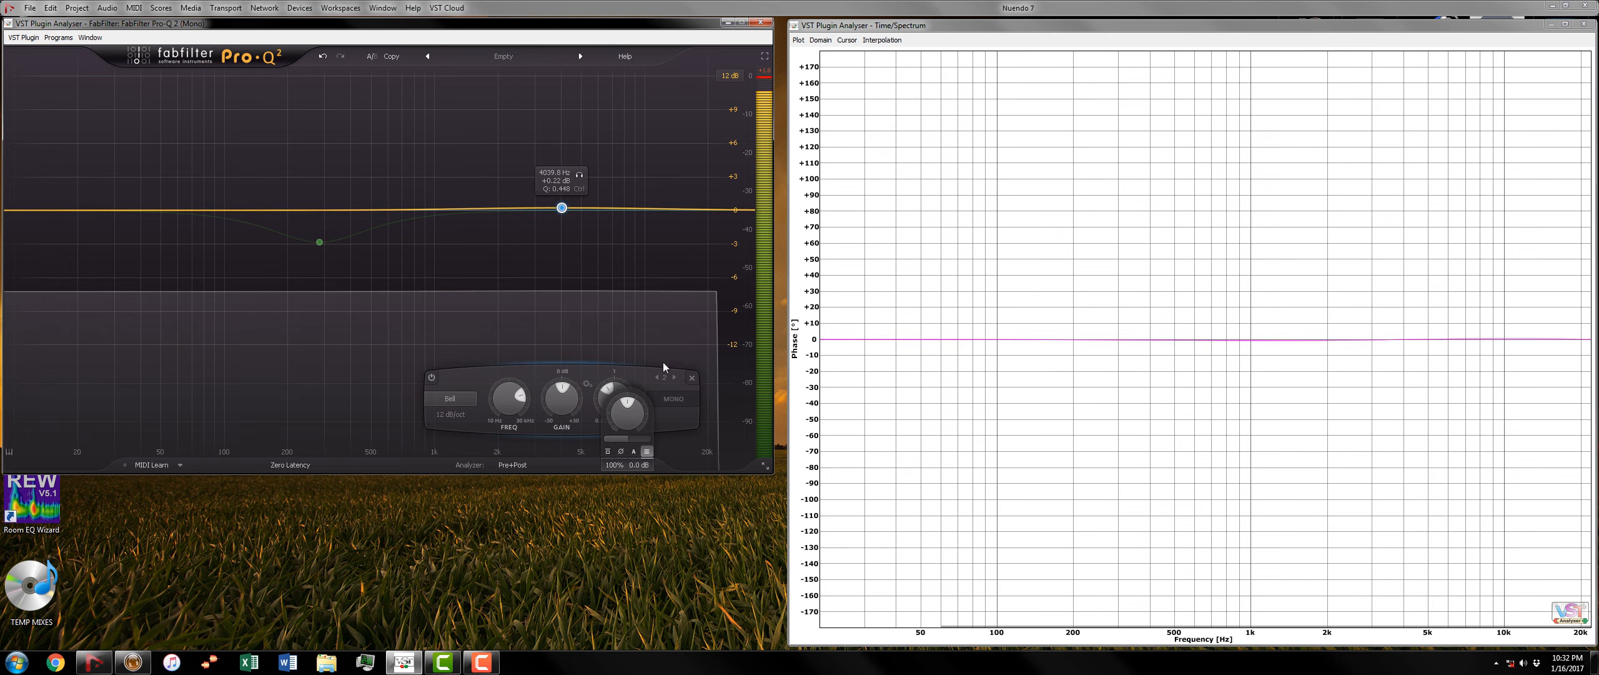
pyautogui.click(694, 379)
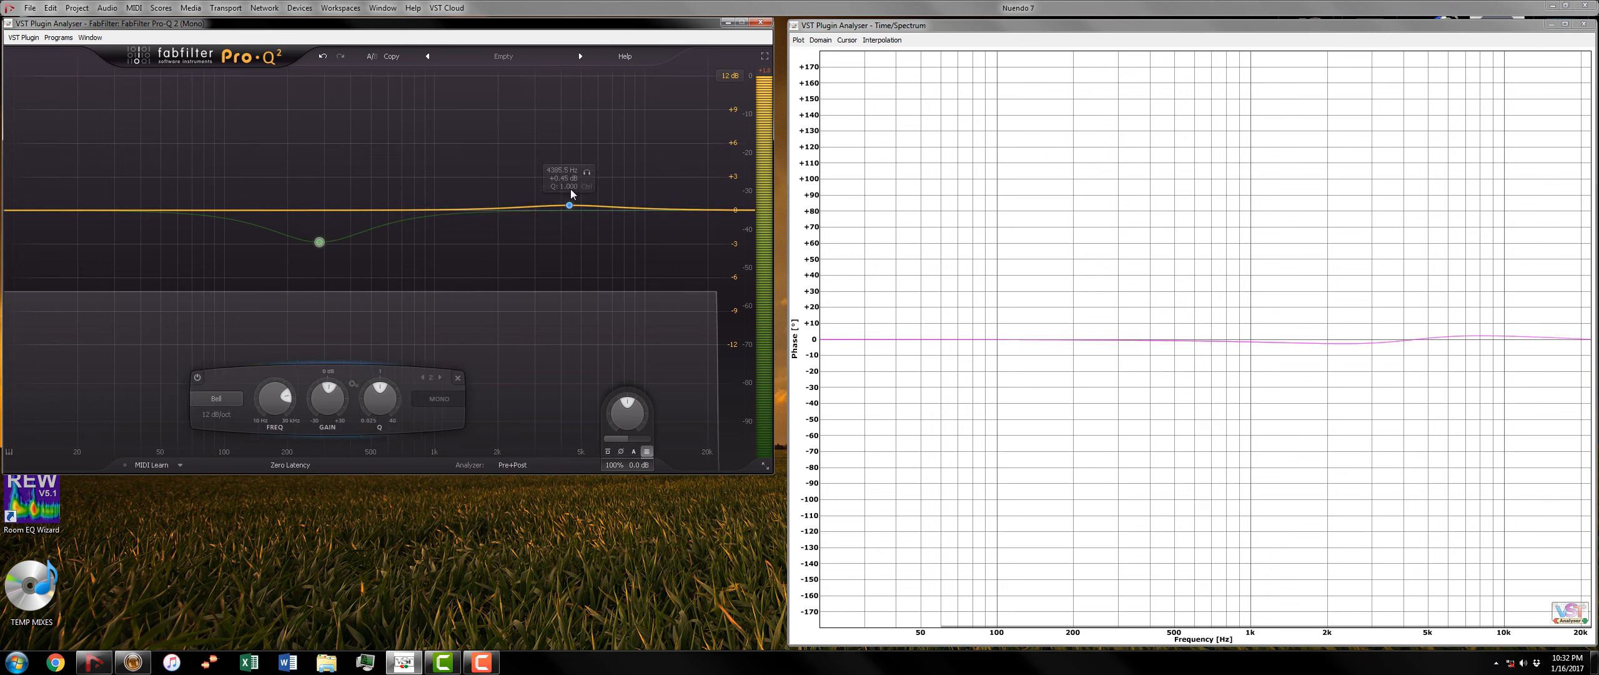
# Step: Create a bell boost near 4.3 kHz, flatten it to about +0.1 dB at 4.9 kHz, and bypass it
pyautogui.click(568, 191)
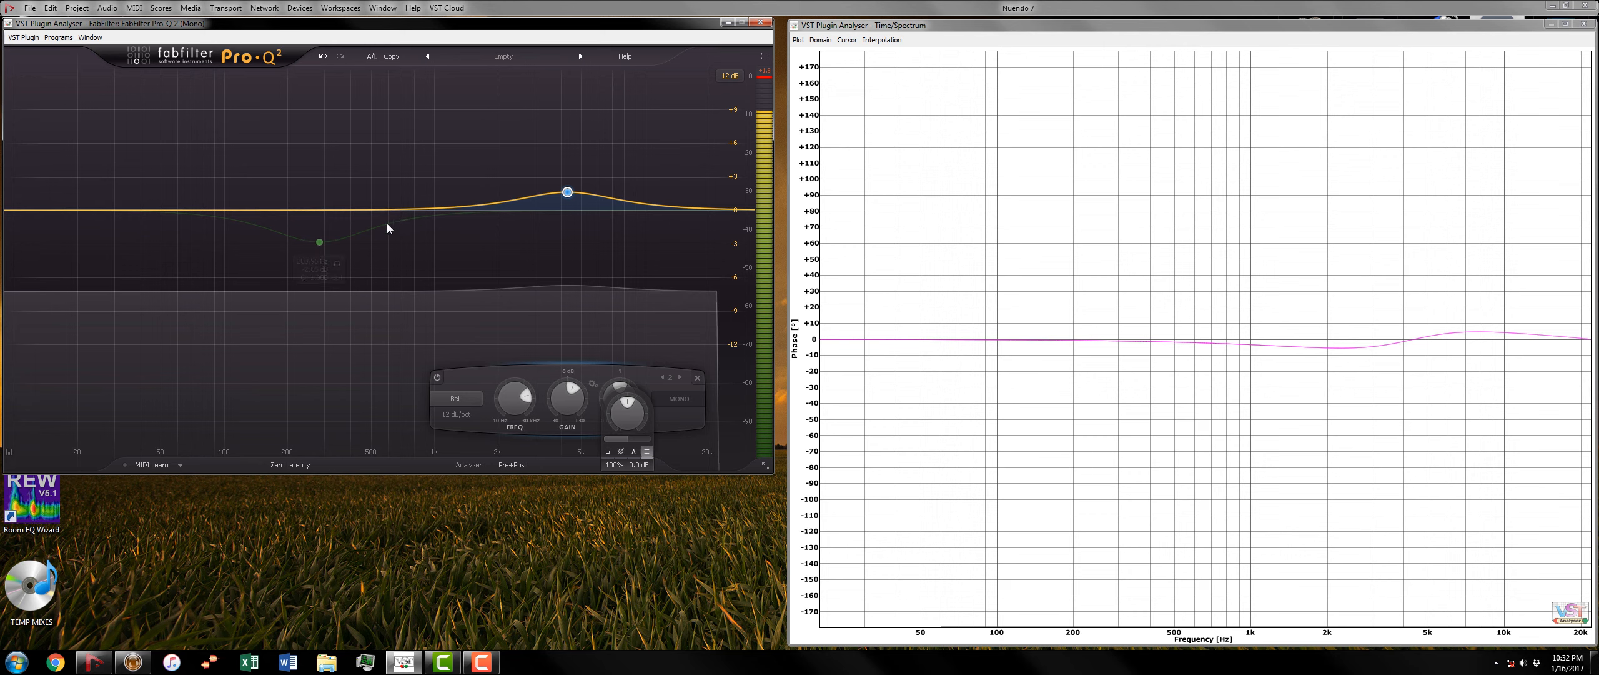
pyautogui.click(319, 242)
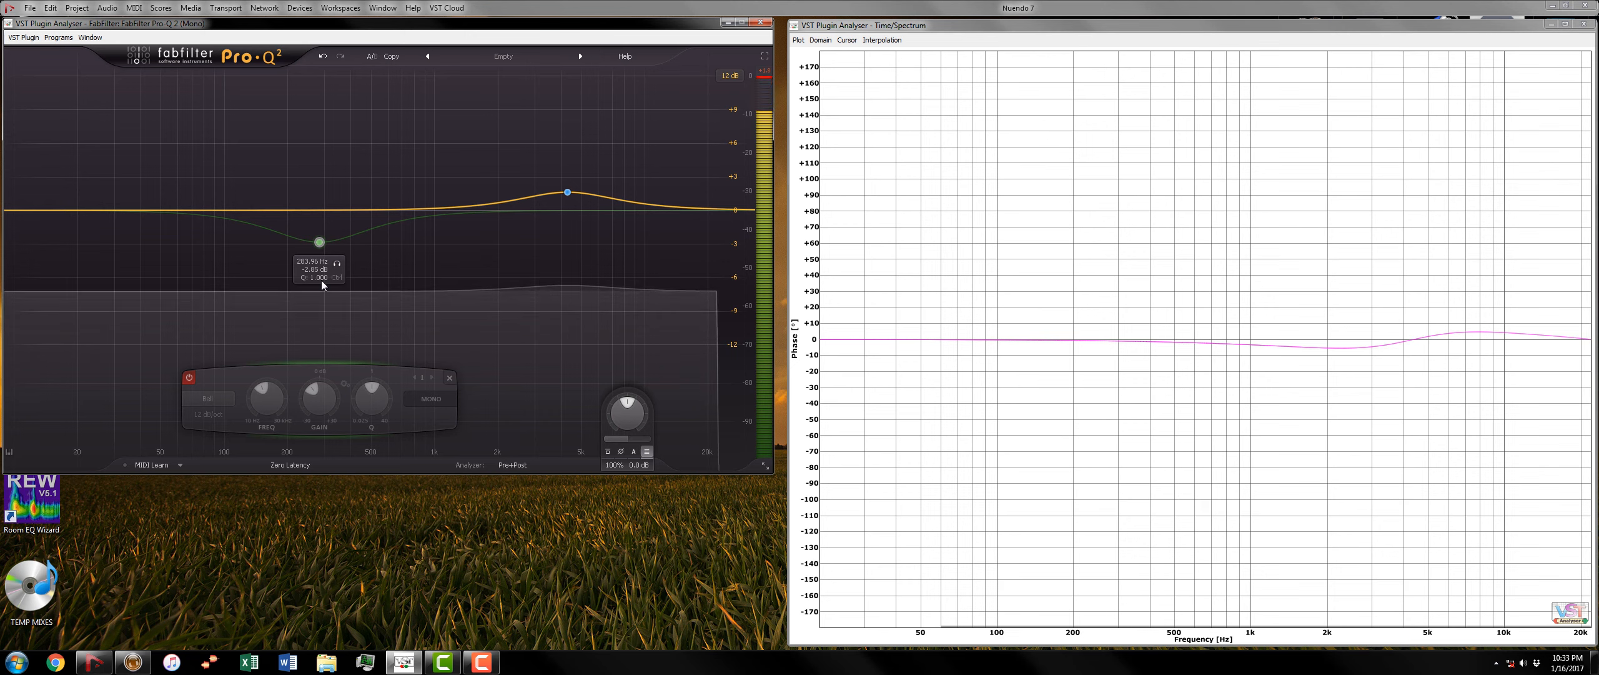
pyautogui.moveTo(562, 192)
pyautogui.mouseDown()
pyautogui.moveTo(574, 184)
pyautogui.moveTo(579, 209)
pyautogui.mouseUp()
pyautogui.click(449, 376)
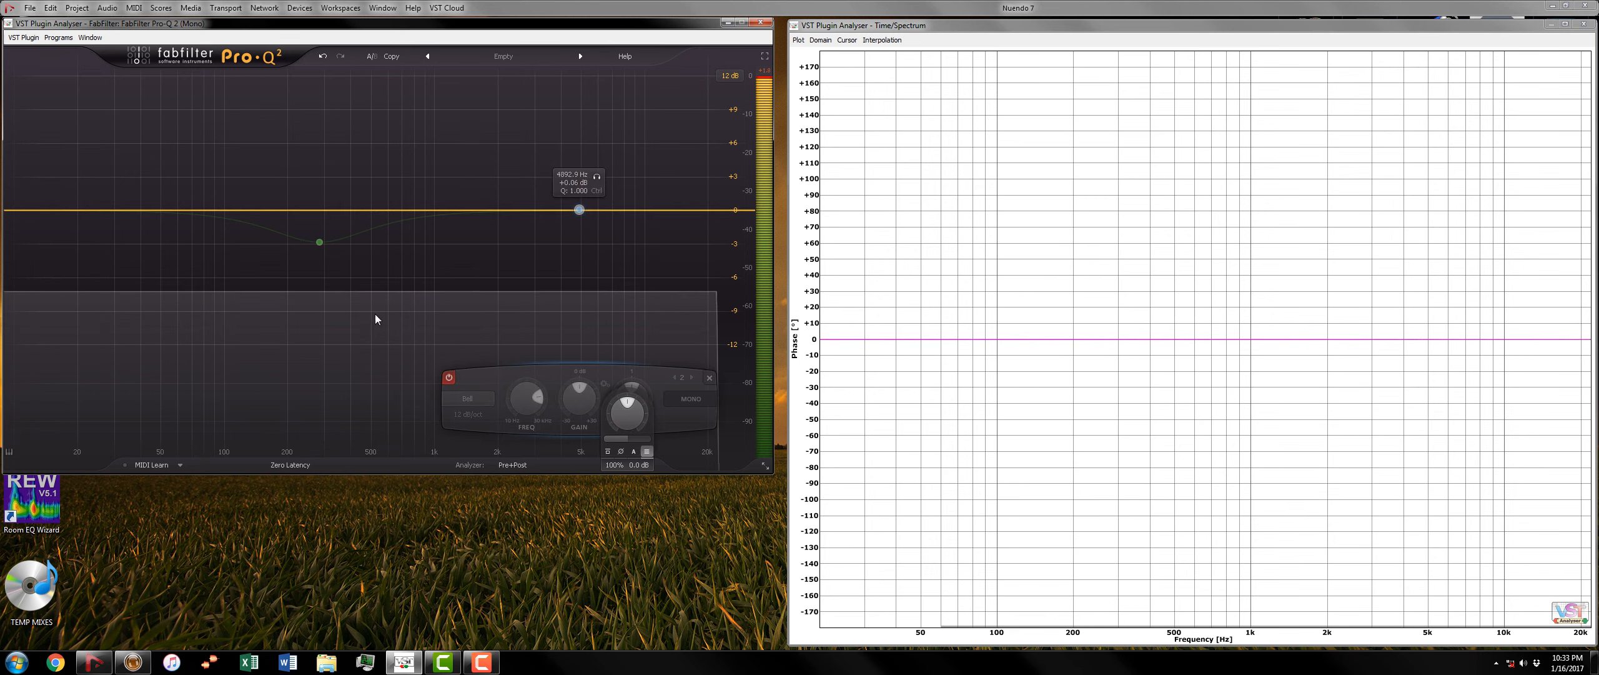
# Step: Re-enable the 284 Hz bell cut, reshape it to about -3.2 dB at 317 Hz, and delete it
pyautogui.click(321, 245)
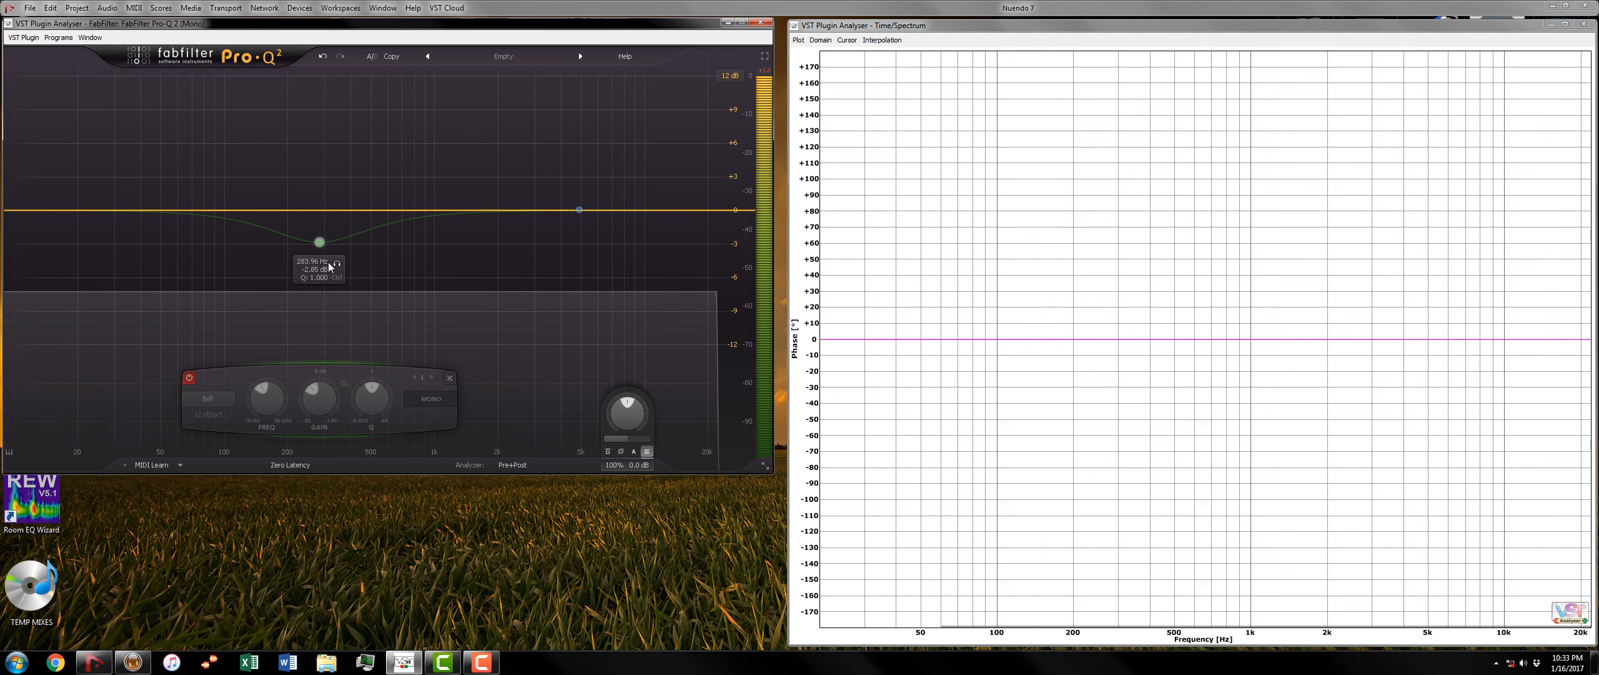
pyautogui.click(189, 377)
pyautogui.moveTo(319, 242); pyautogui.dragTo(334, 246)
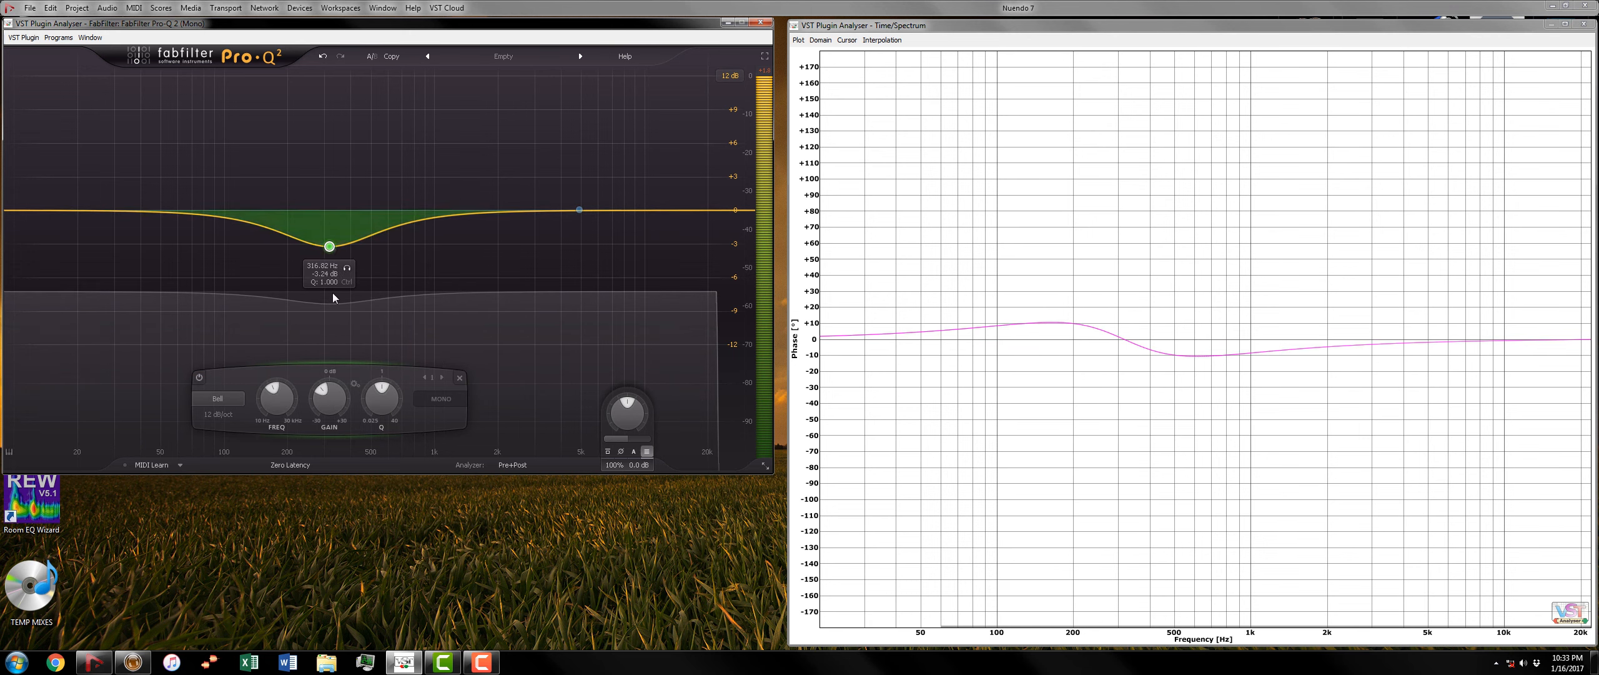
pyautogui.click(459, 377)
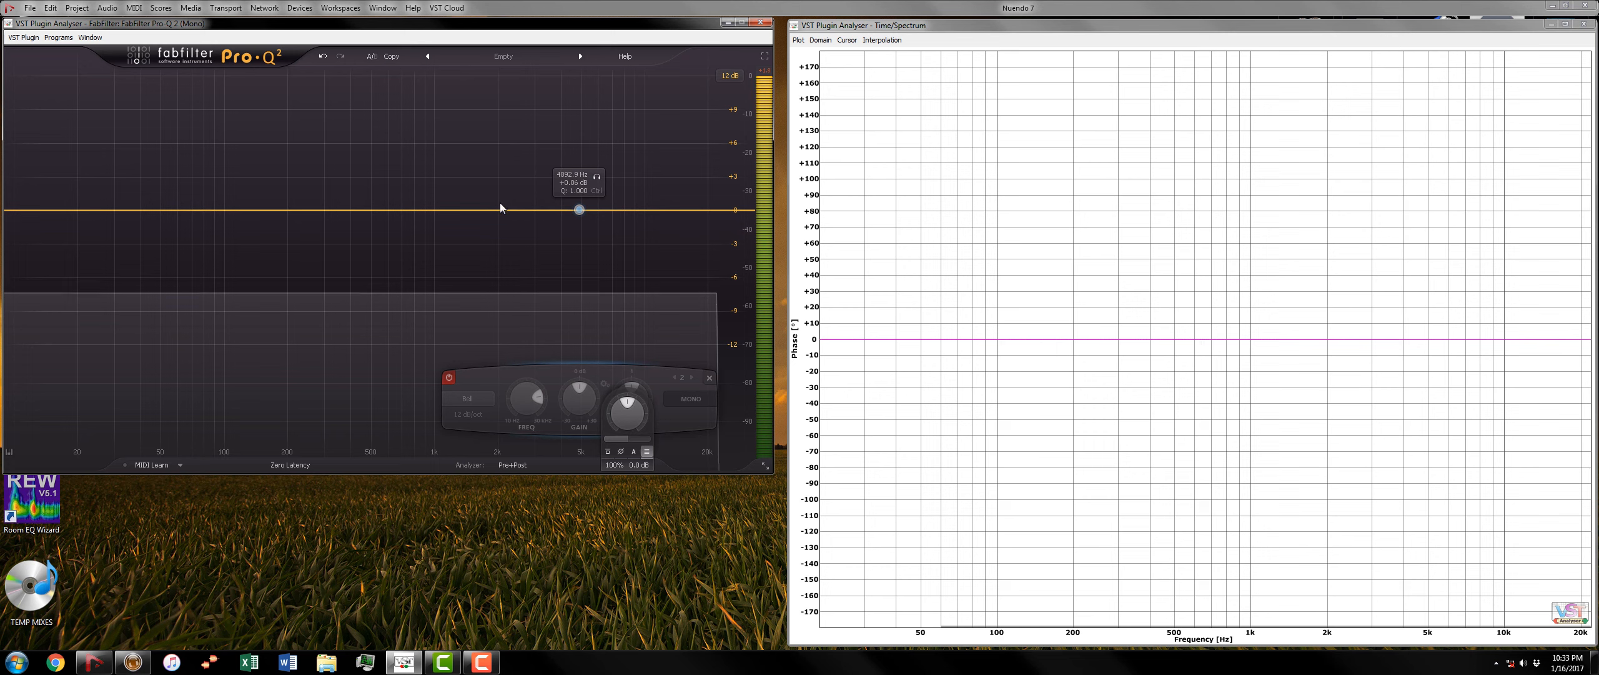
# Step: Try a wide bell boost of about +1.5 dB at 1.67 kHz, deleting it and the bypassed 4.9 kHz band
pyautogui.moveTo(500, 210); pyautogui.dragTo(483, 195)
pyautogui.scroll(-3, 484, 195)
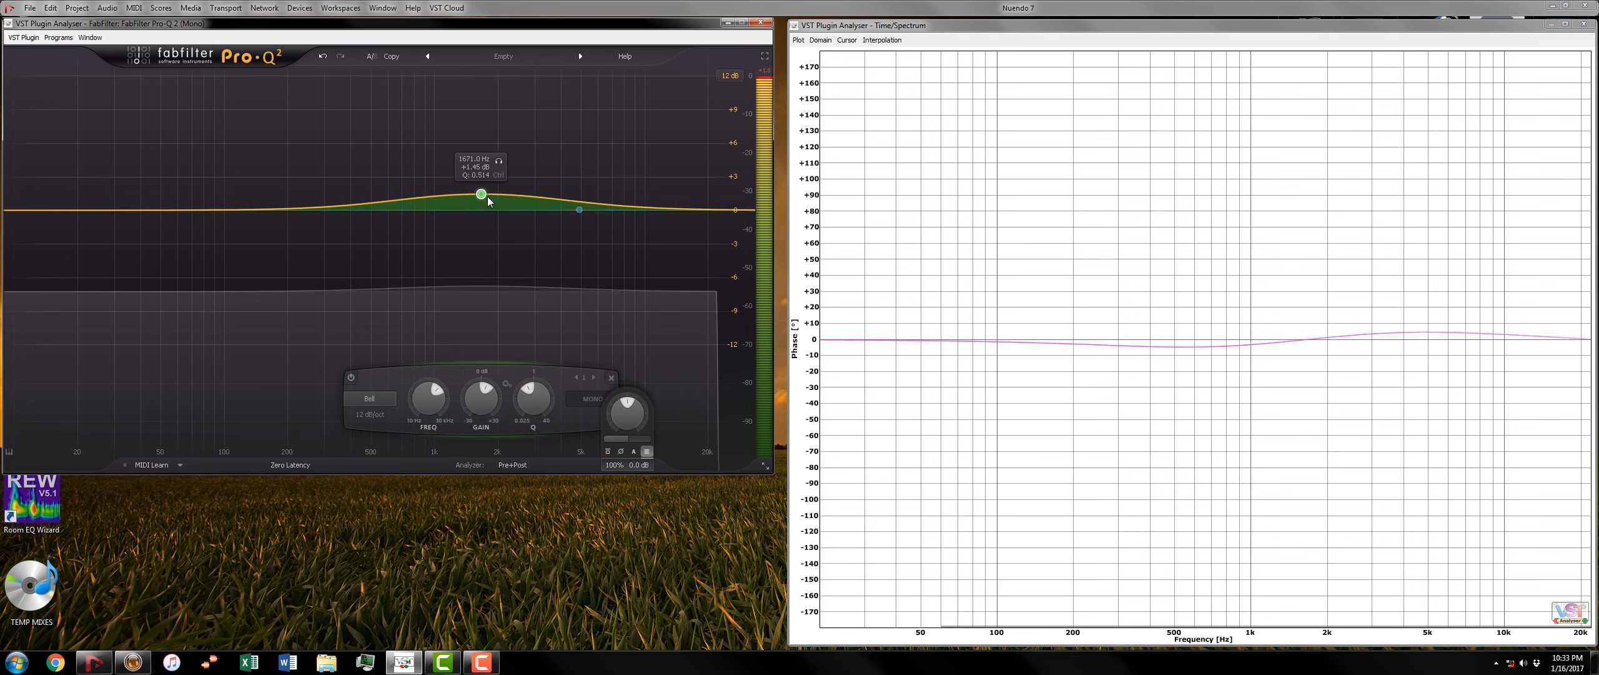
pyautogui.click(580, 210)
pyautogui.click(715, 380)
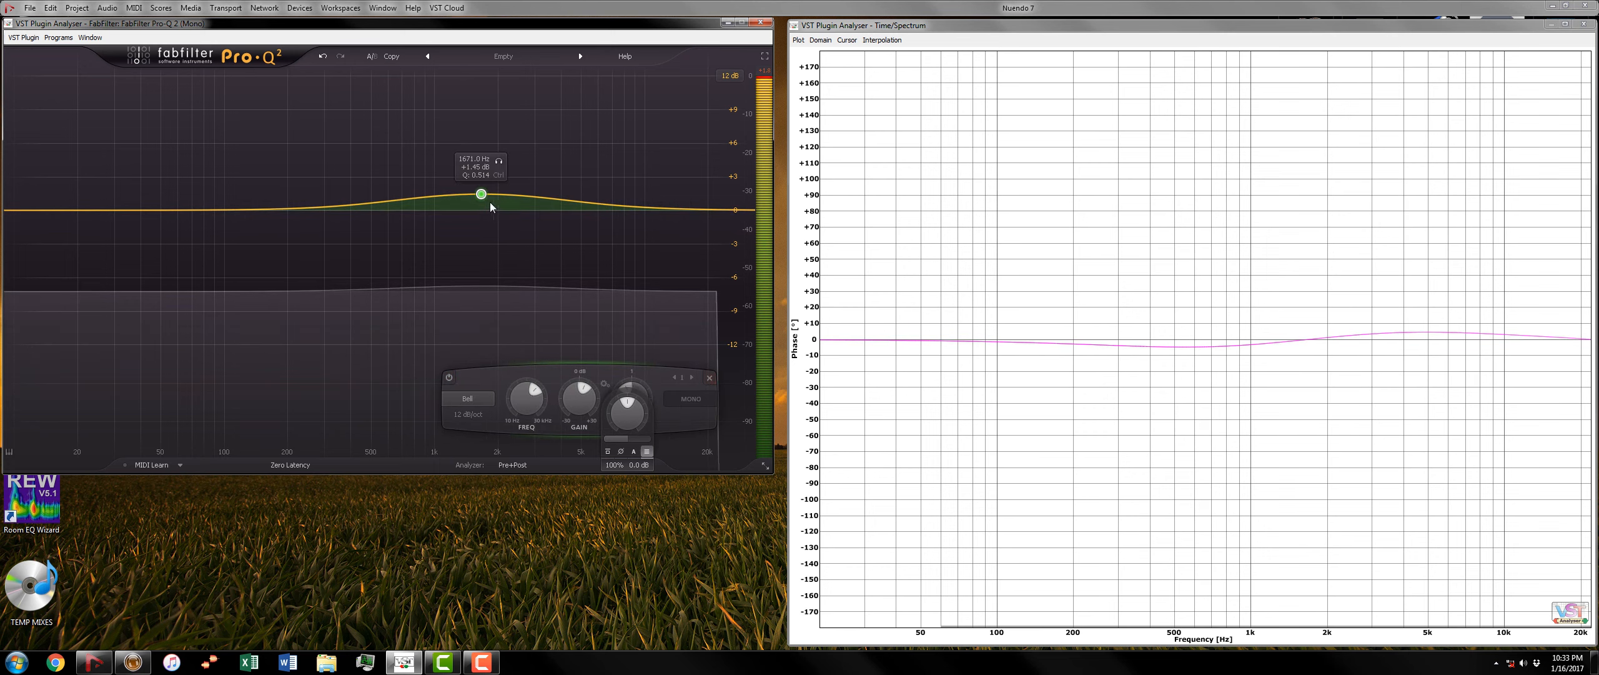
pyautogui.moveTo(484, 196); pyautogui.dragTo(573, 211)
pyautogui.click(698, 378)
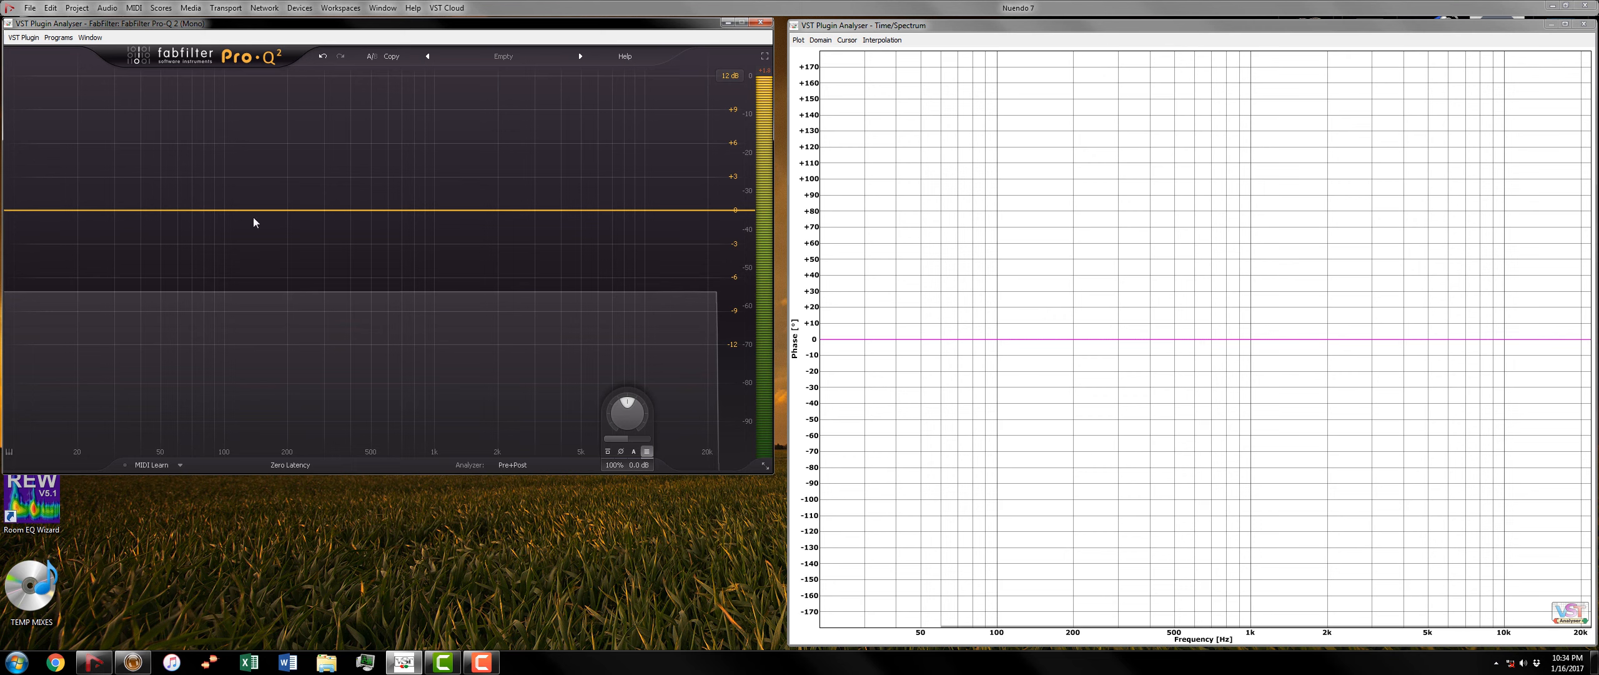
# Step: Create a low shelf boost of about +1.8 dB at 92 Hz and reshape it to about +7.1 dB at 263 Hz with Q about 0.07
pyautogui.moveTo(103, 225); pyautogui.dragTo(230, 207)
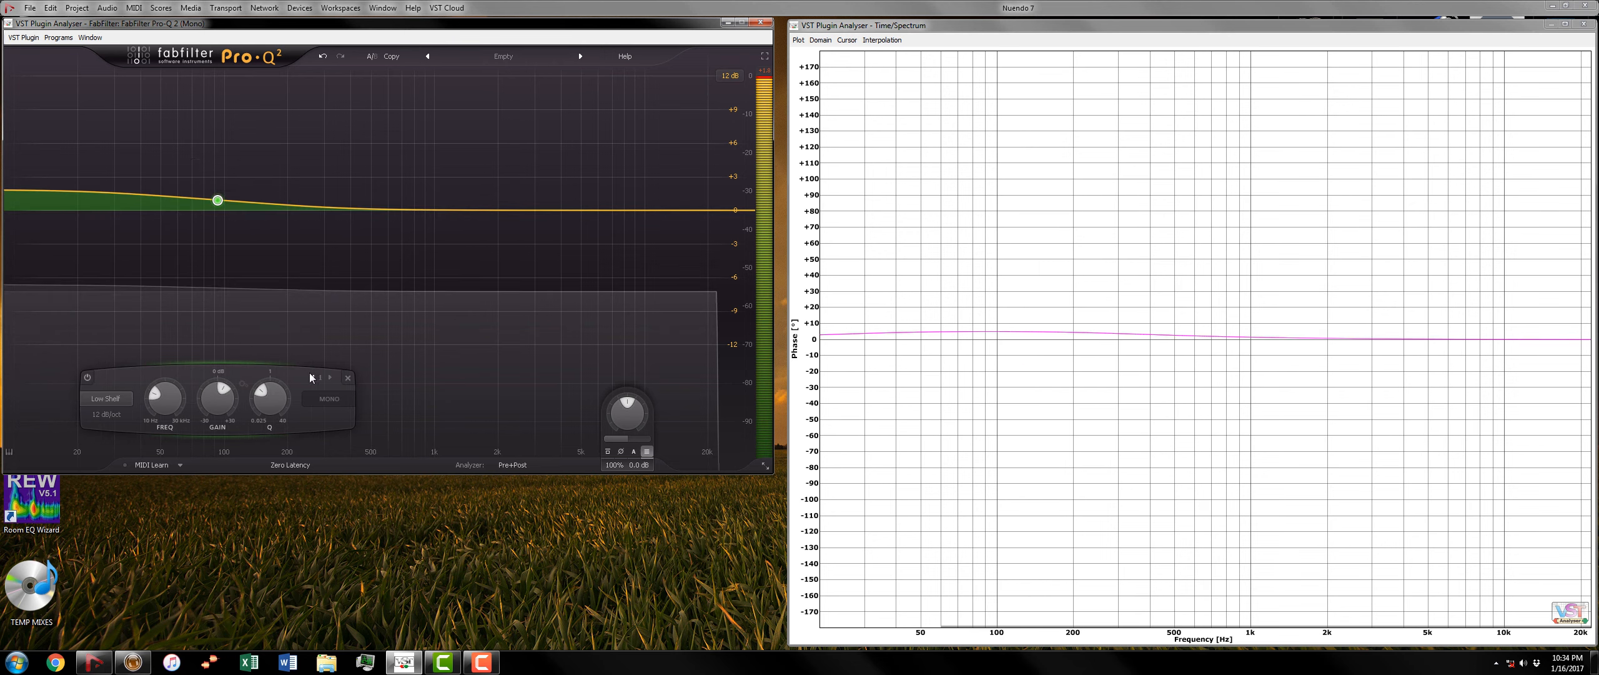
pyautogui.scroll(-5, 217, 202)
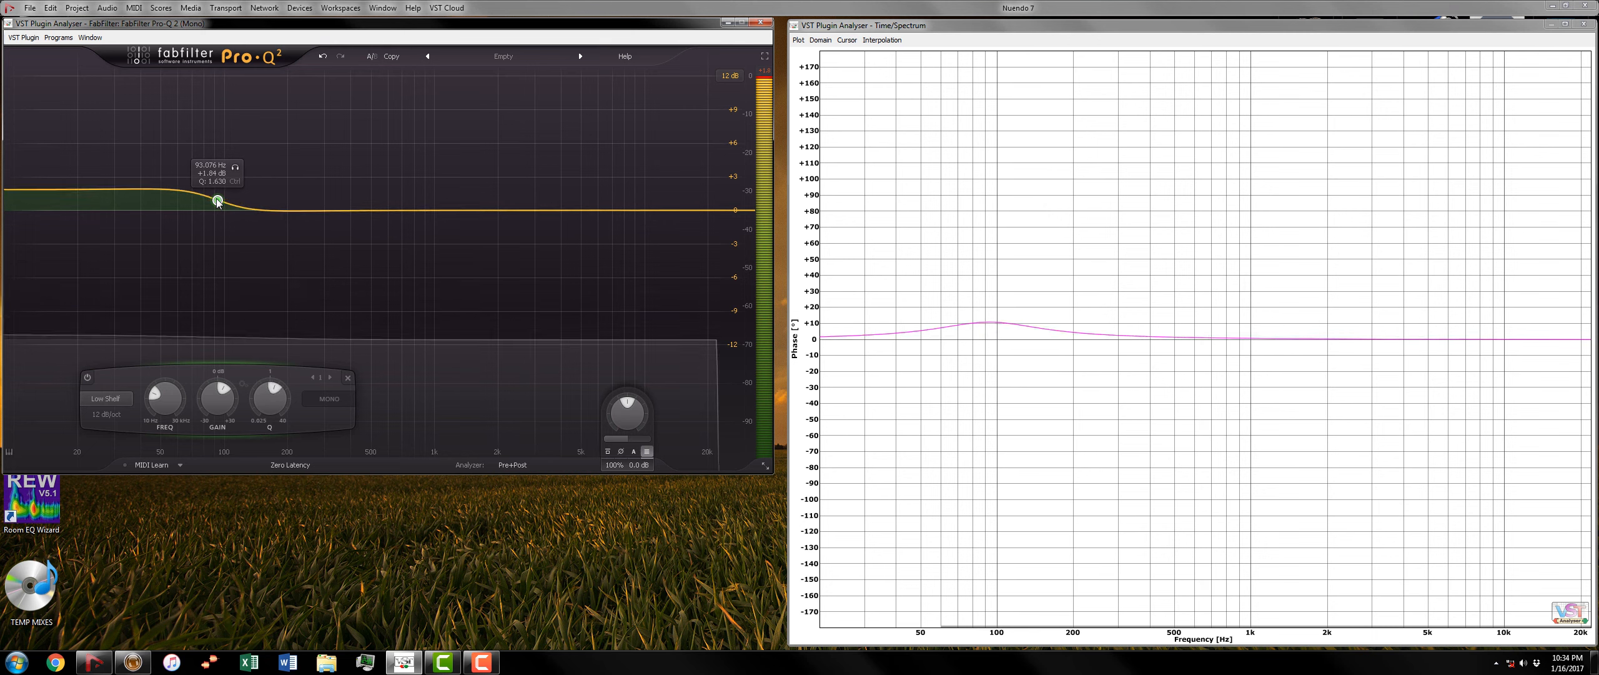
pyautogui.moveTo(218, 201); pyautogui.dragTo(315, 170)
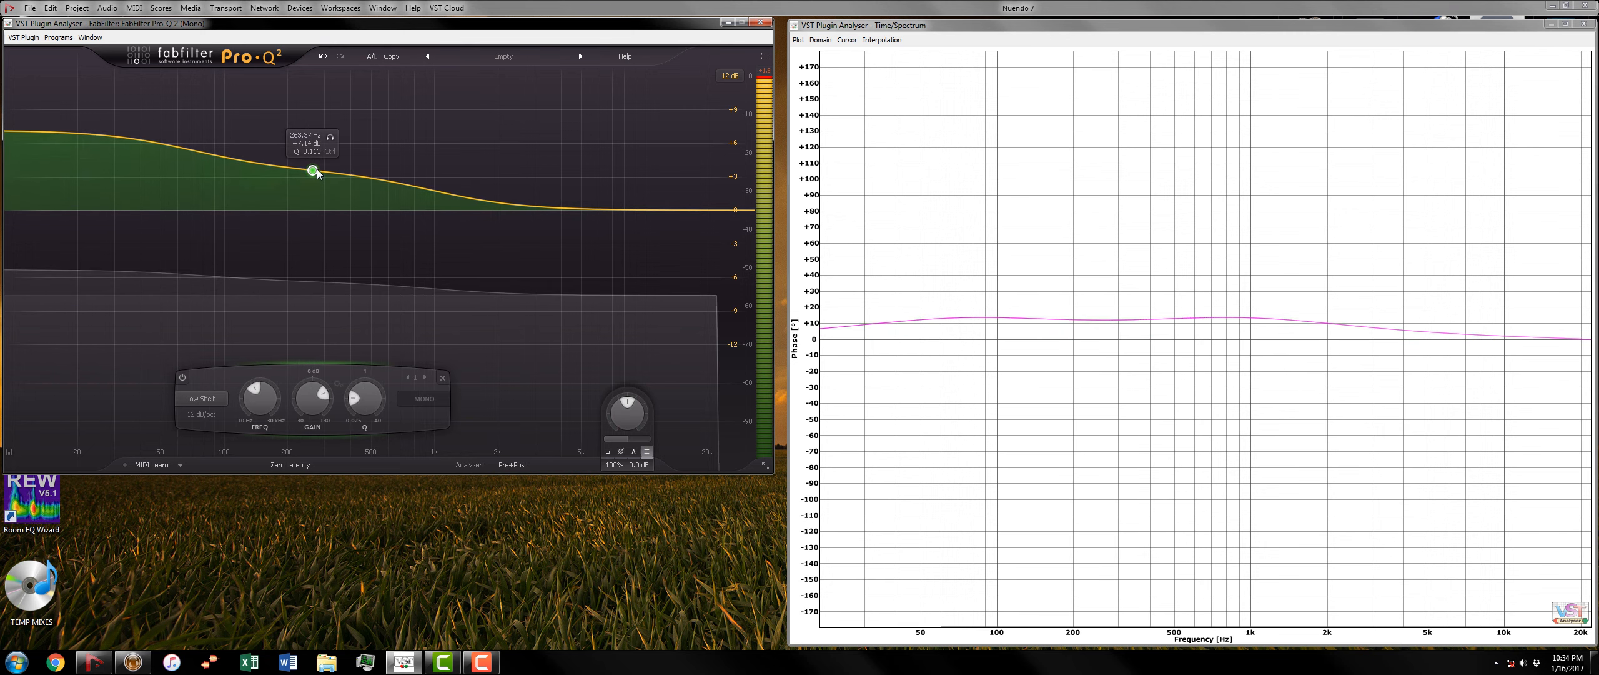
pyautogui.scroll(-4, 315, 171)
pyautogui.scroll(12, 314, 171)
pyautogui.scroll(-12, 315, 171)
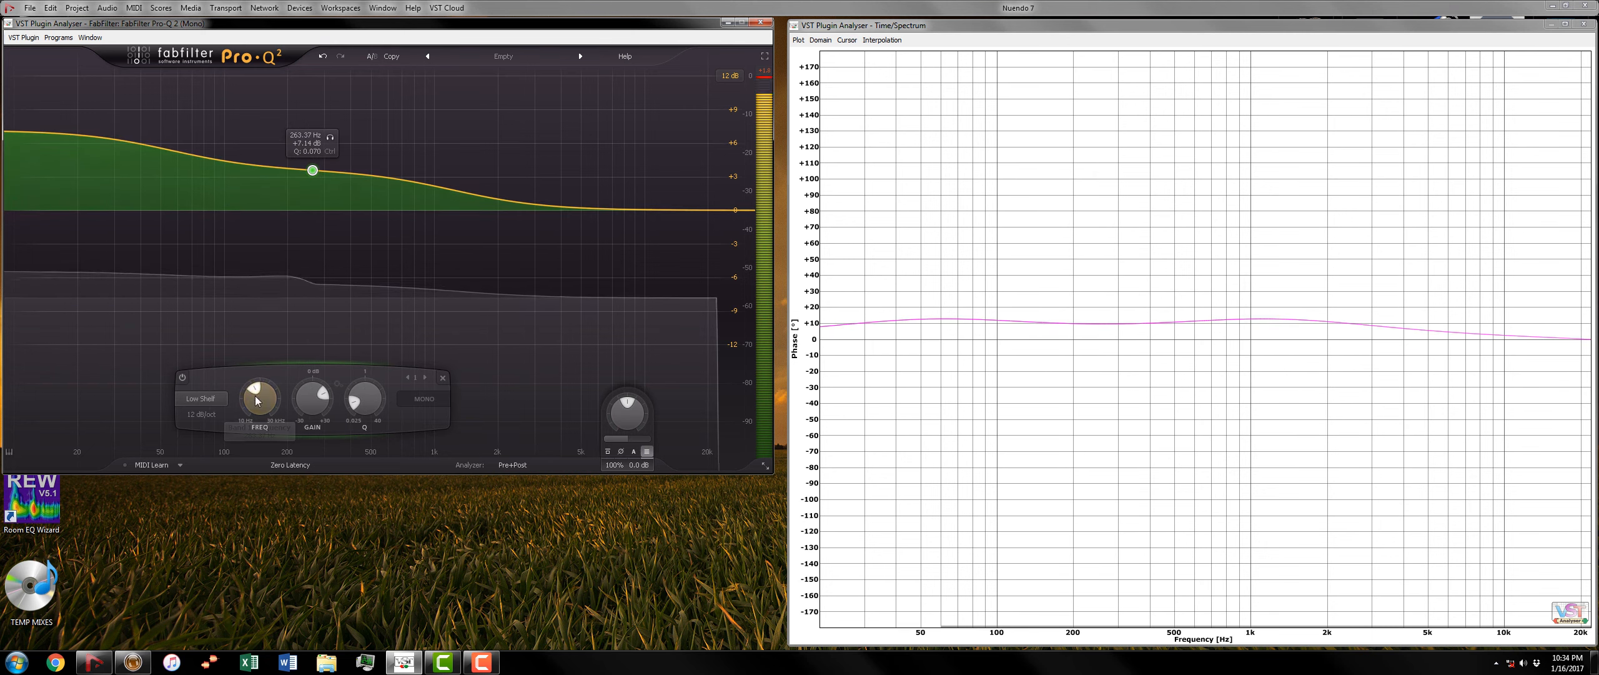
# Step: Turn the low shelf into a gentle cut of about -5.4 dB at 196 Hz with Q 0.025, and delete it
pyautogui.scroll(-1, 218, 411)
pyautogui.scroll(-5, 314, 172)
pyautogui.moveTo(314, 172); pyautogui.dragTo(286, 240)
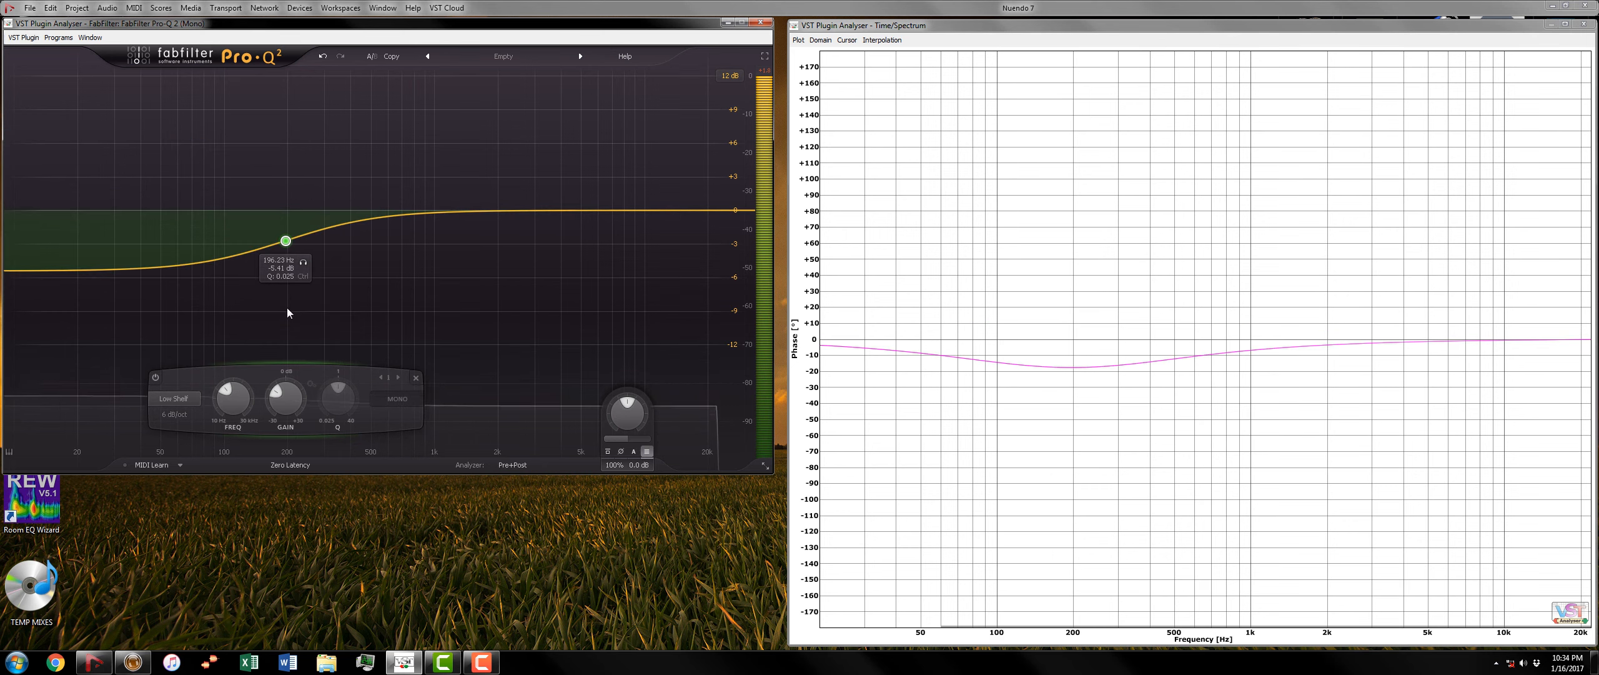
pyautogui.click(419, 378)
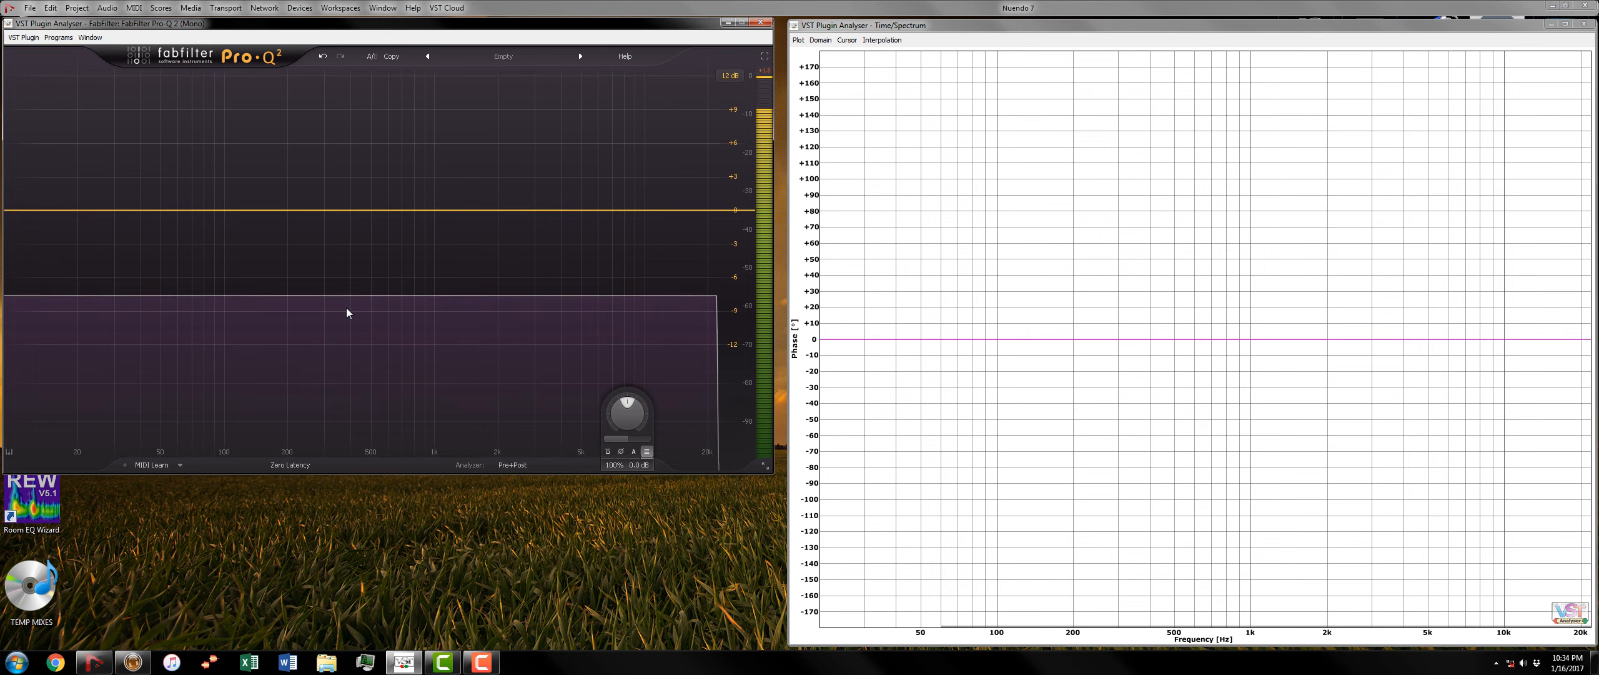
# Step: Try a high shelf of about +4.4 dB at 5.5 kHz with a bell cut of about -2.6 dB at 3.9 kHz, deleting both
pyautogui.moveTo(708, 210); pyautogui.dragTo(596, 230)
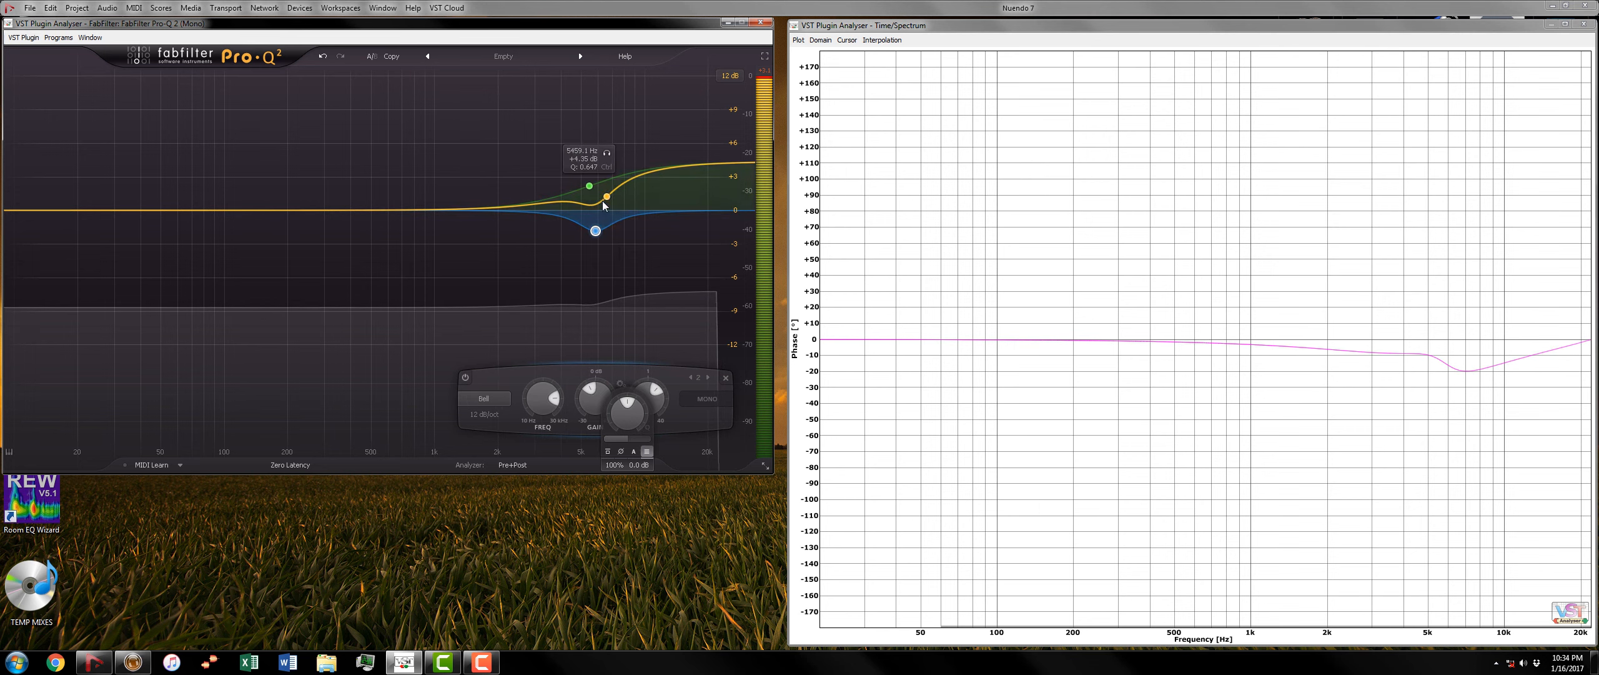
pyautogui.moveTo(596, 234); pyautogui.dragTo(561, 243)
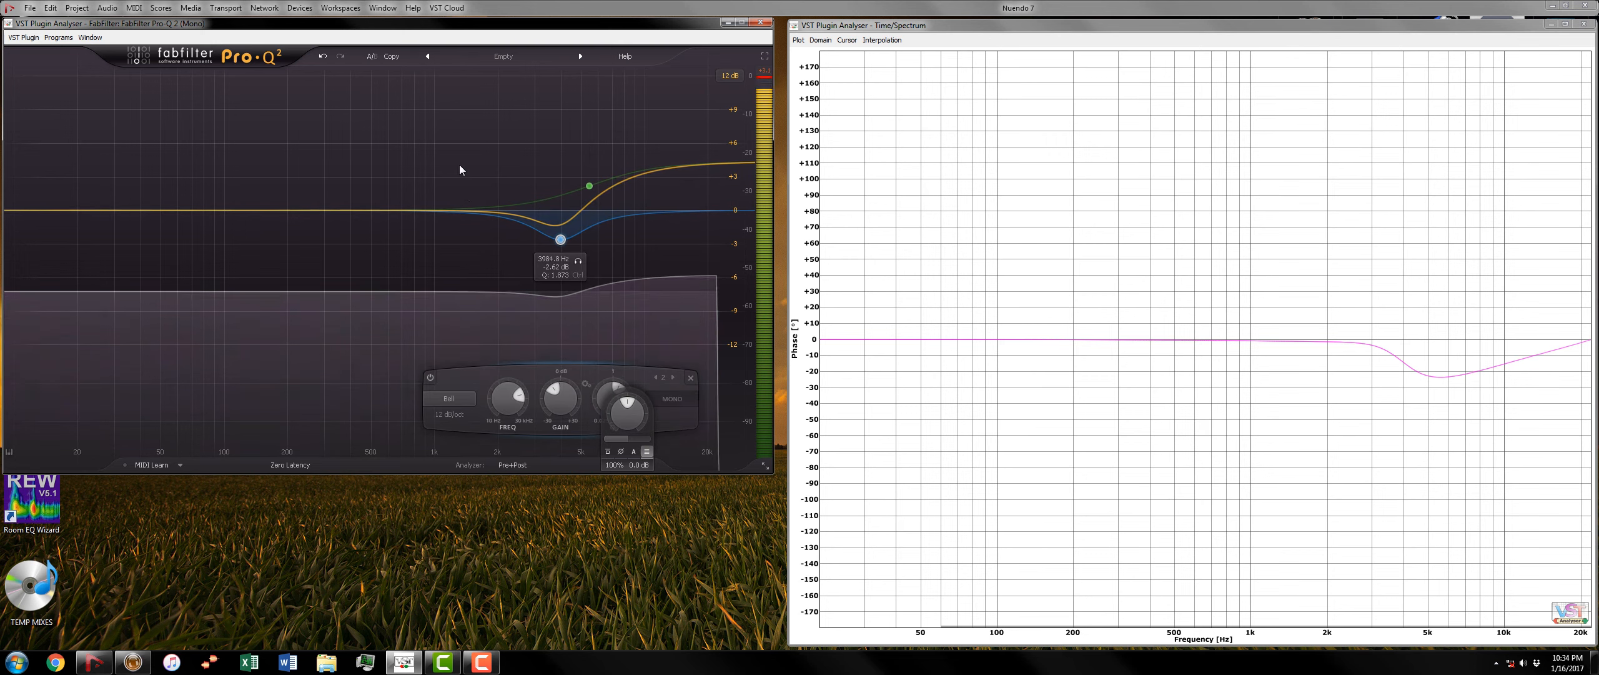
pyautogui.moveTo(458, 145); pyautogui.dragTo(605, 277)
pyautogui.click(705, 378)
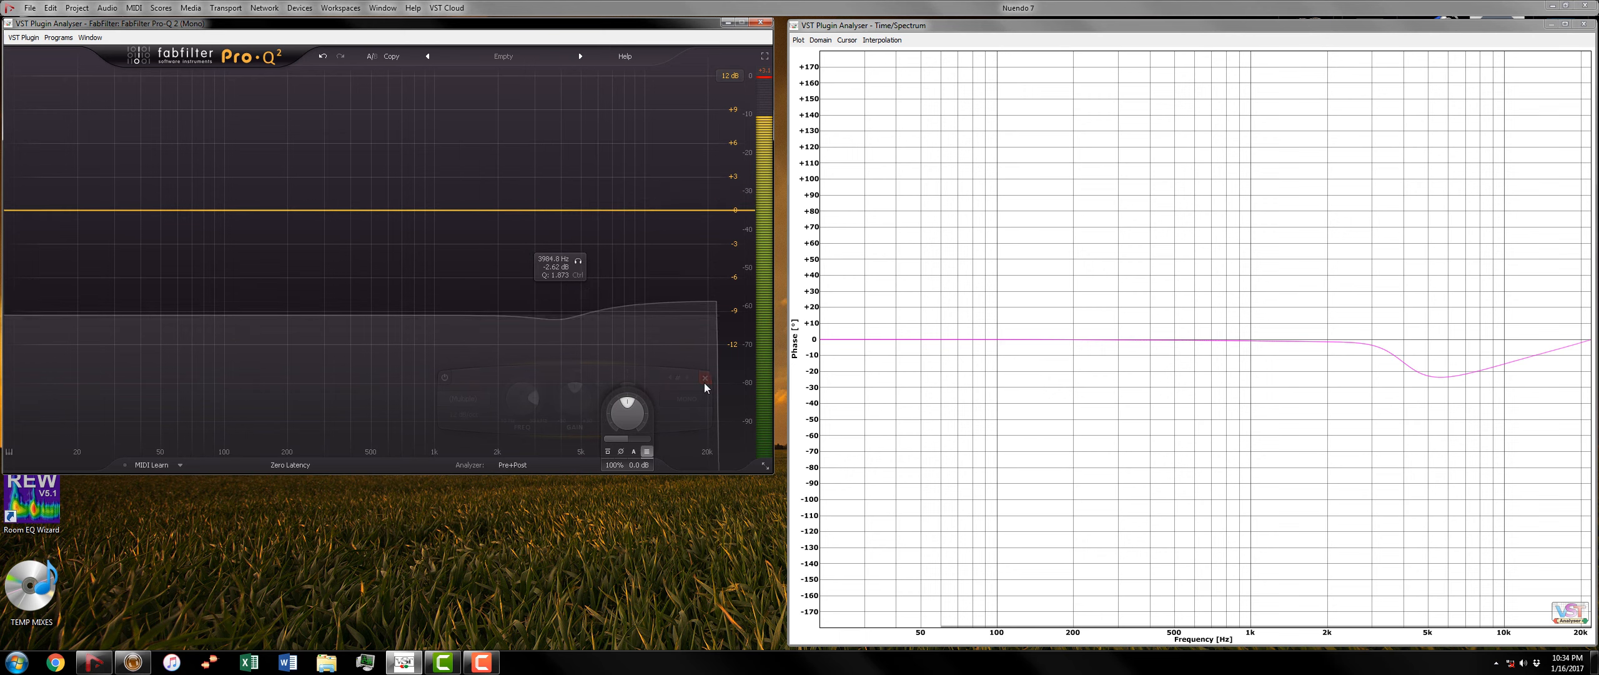